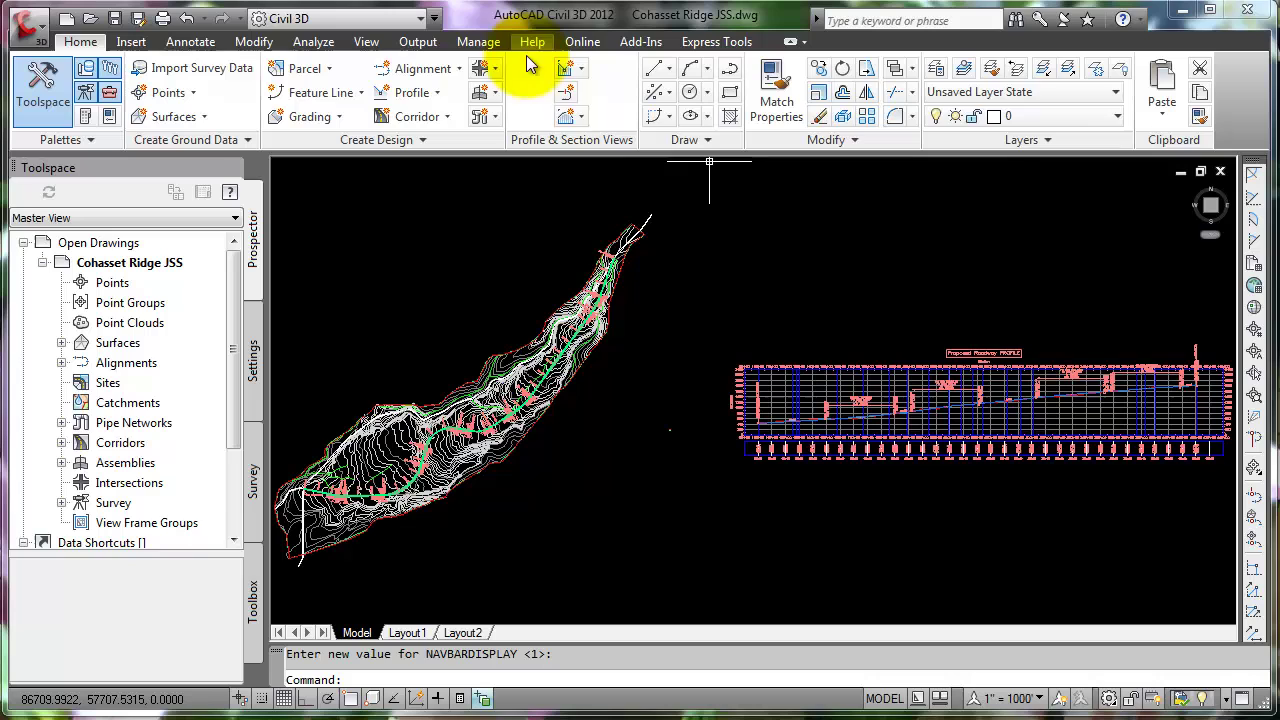
Start Sample Lines on the Proposed Roadway alignment and name the new sample line group 'Roadway'.
click(566, 92)
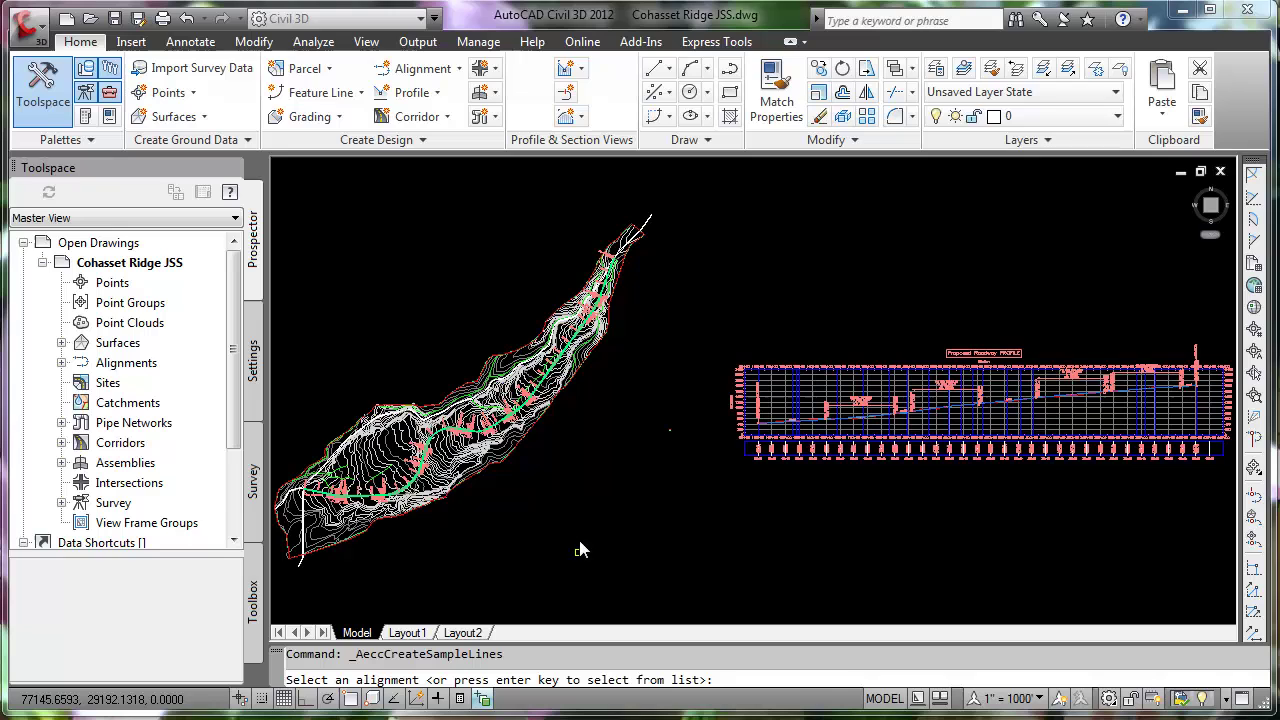
key(Return)
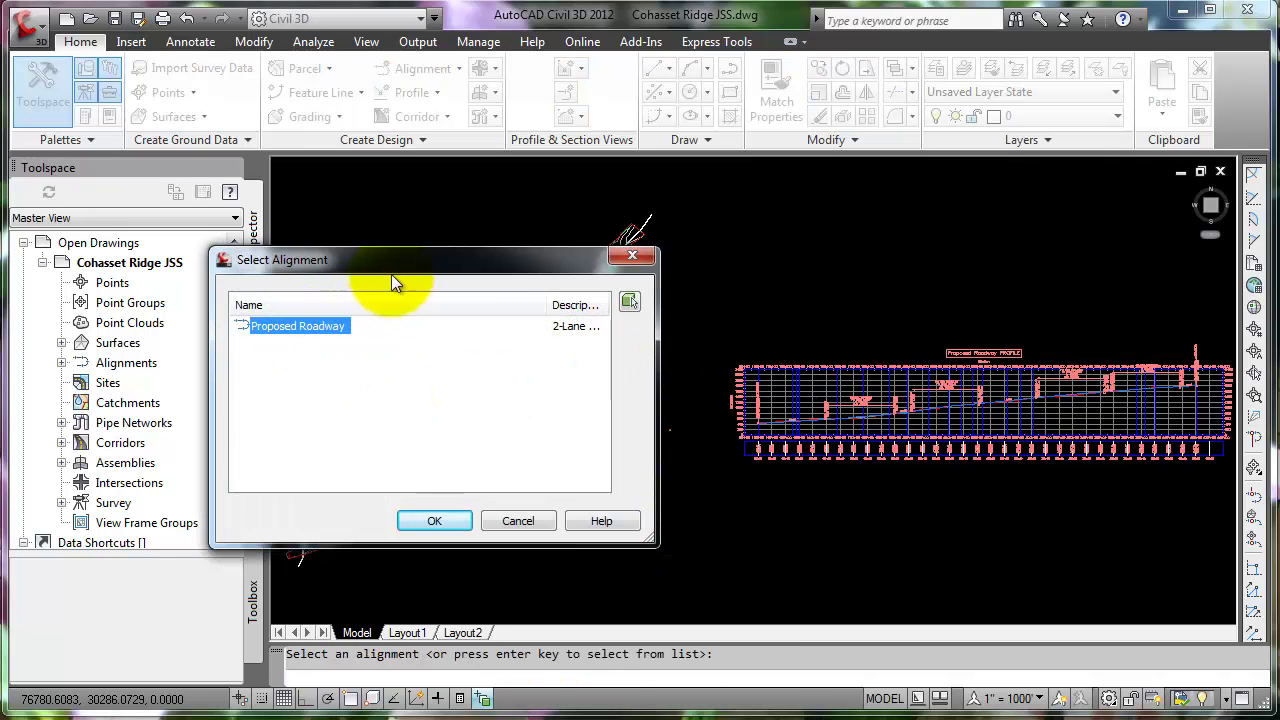
drag(476, 258, 674, 237)
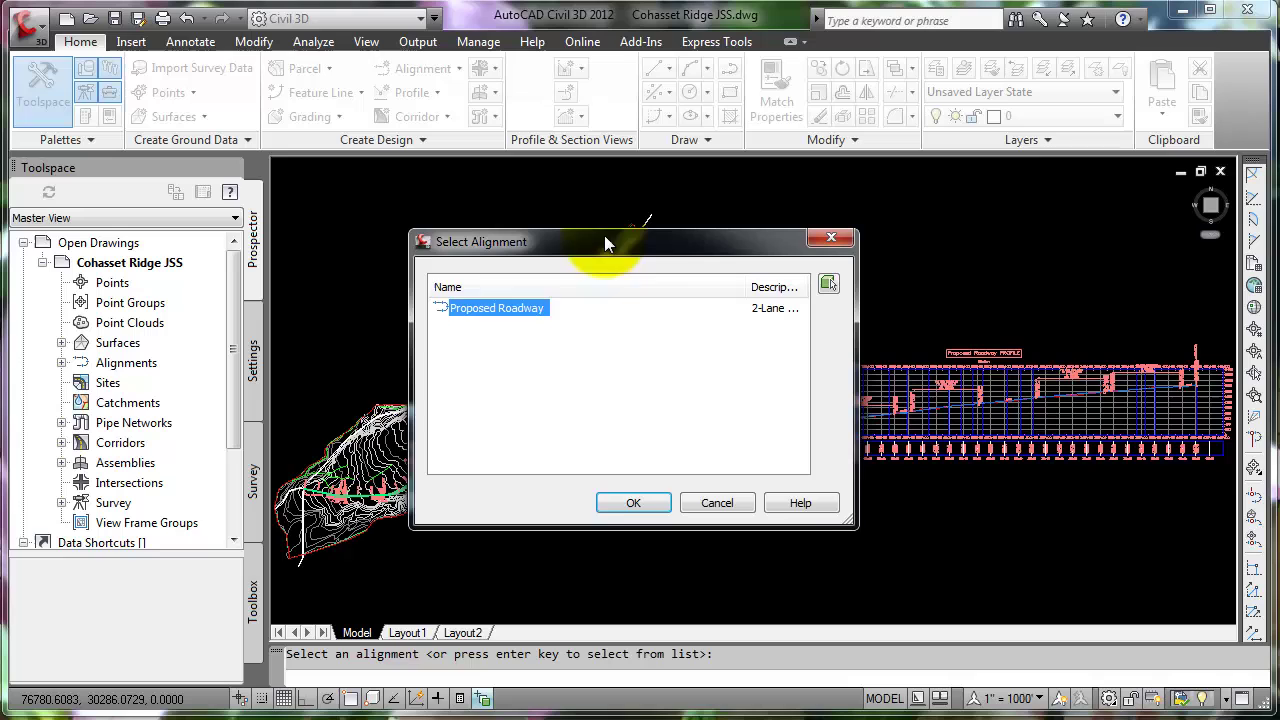
click(633, 503)
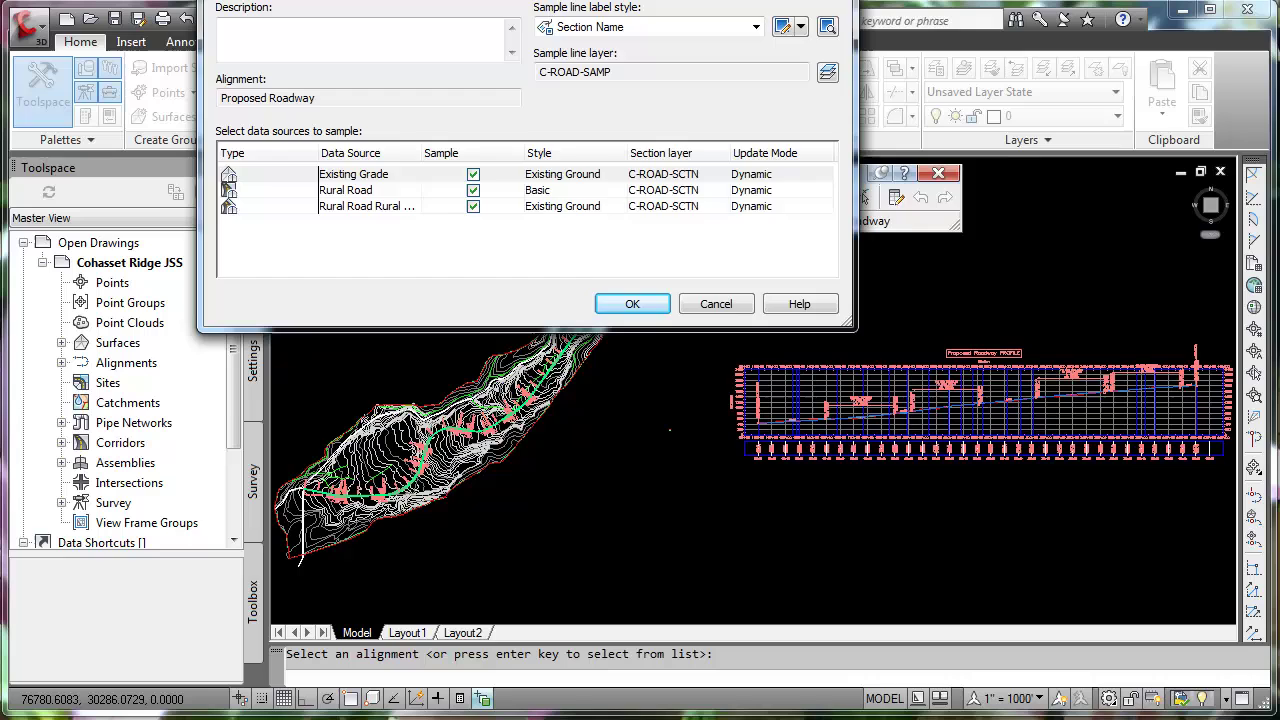
drag(401, 0, 505, 93)
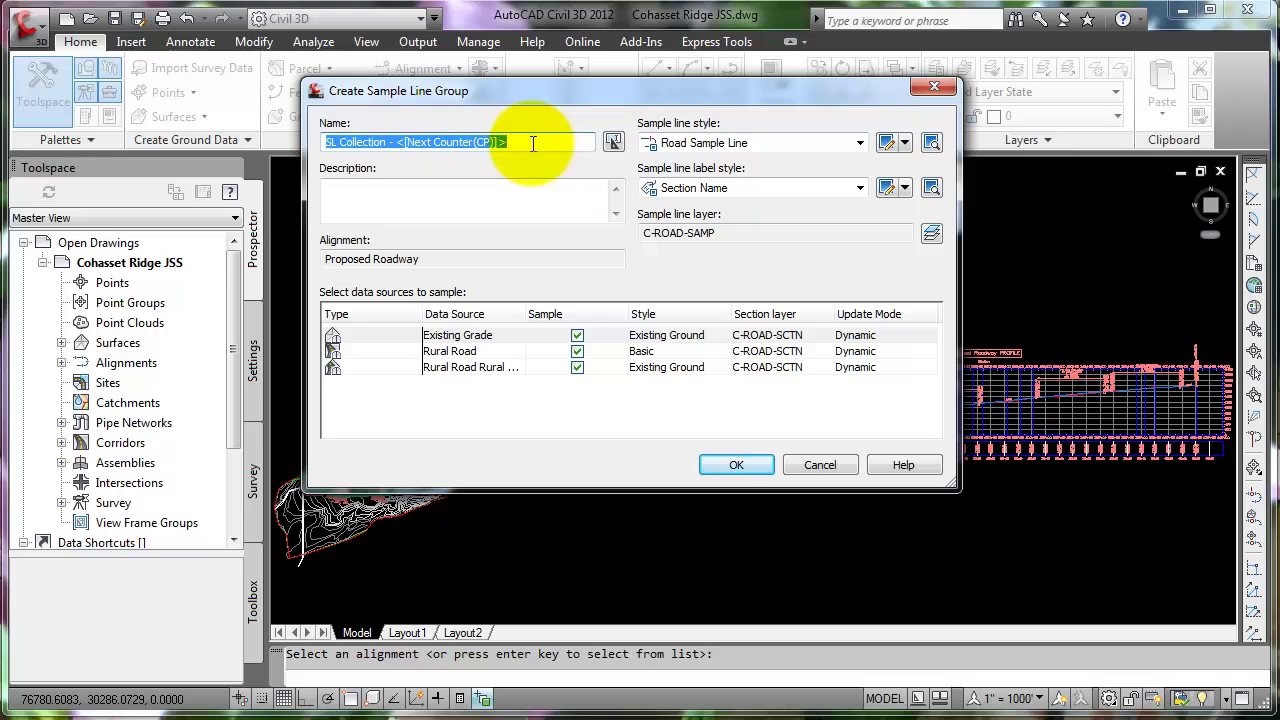
text(Ro)
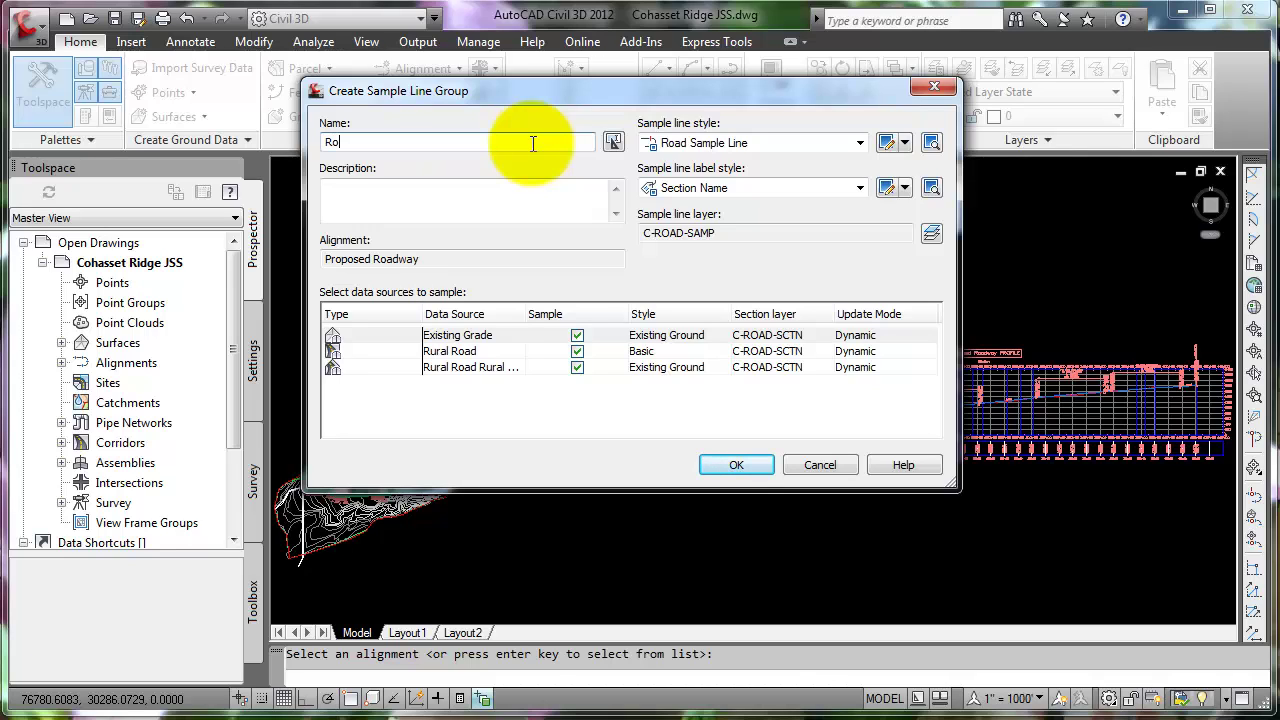
text(adway)
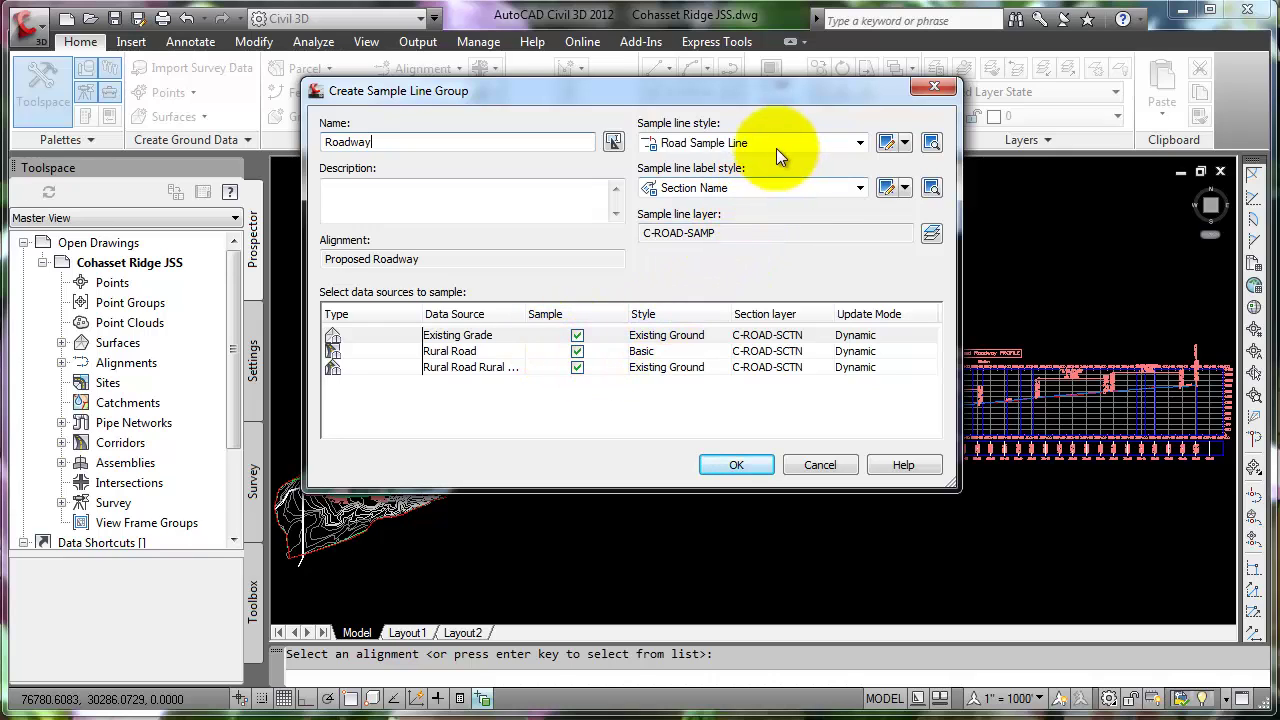
Confirm the Roadway group and switch the sample line creation method to By range of stations.
click(740, 466)
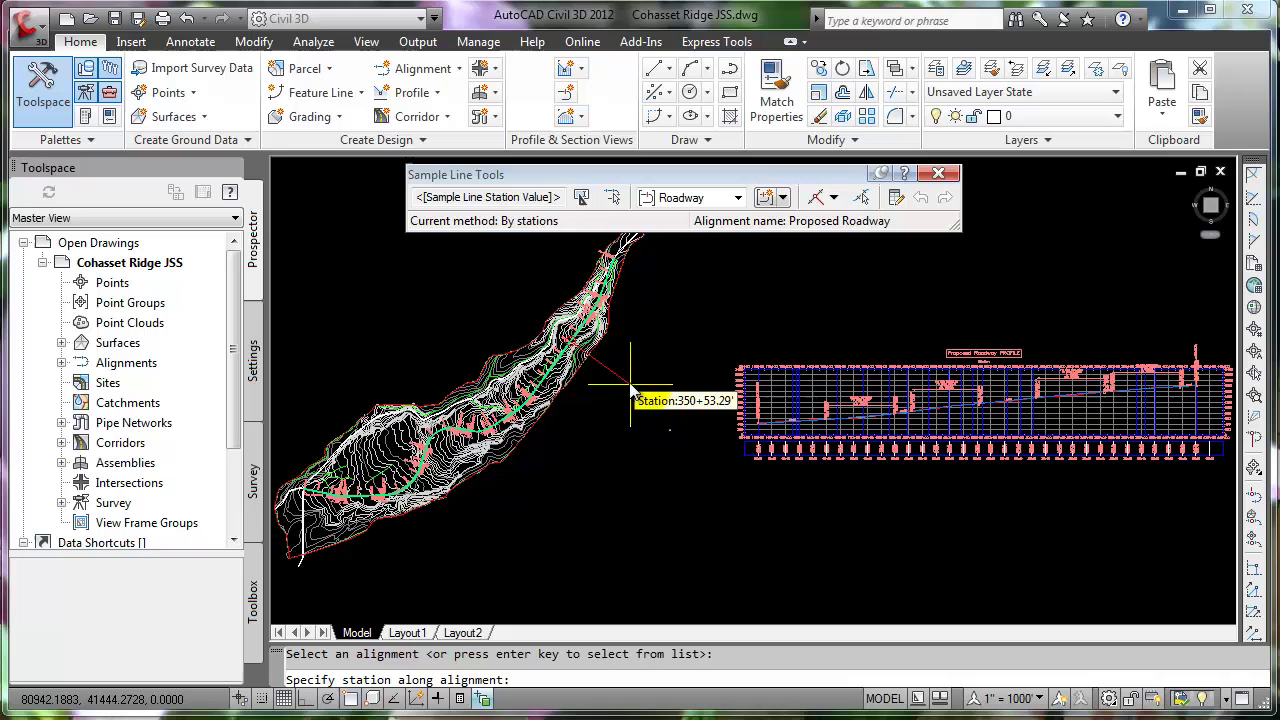
click(836, 200)
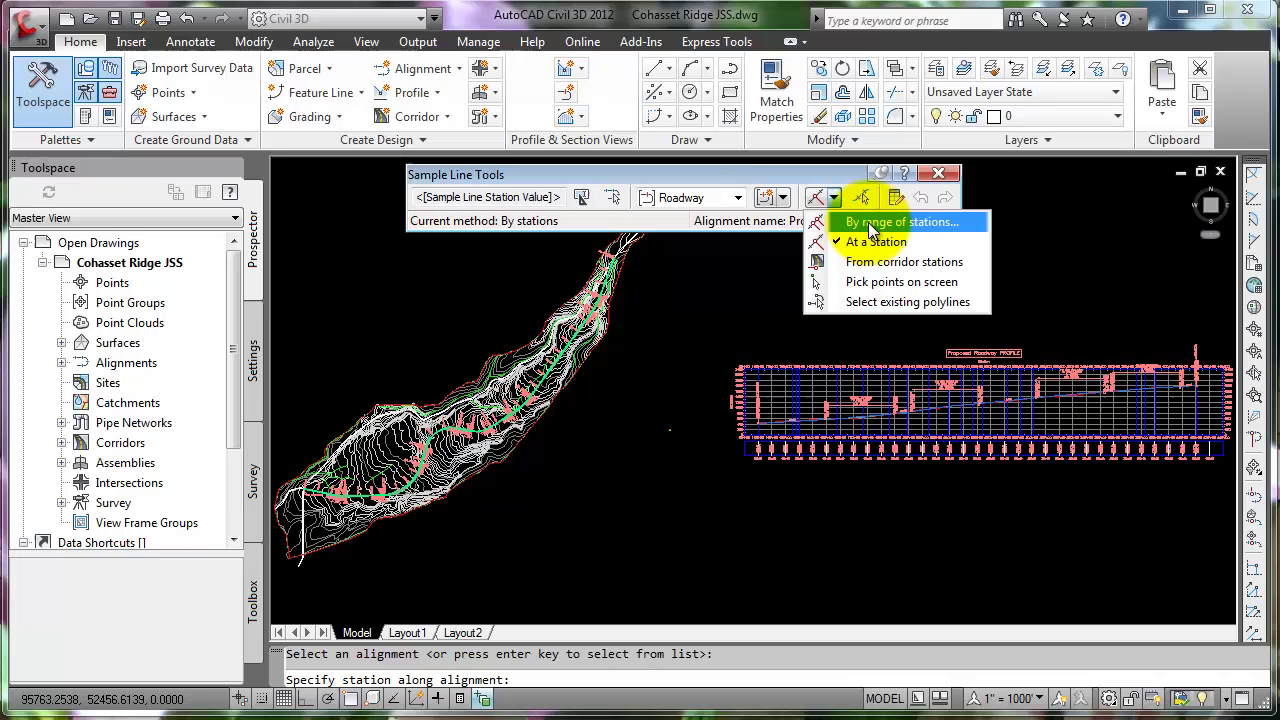
click(869, 224)
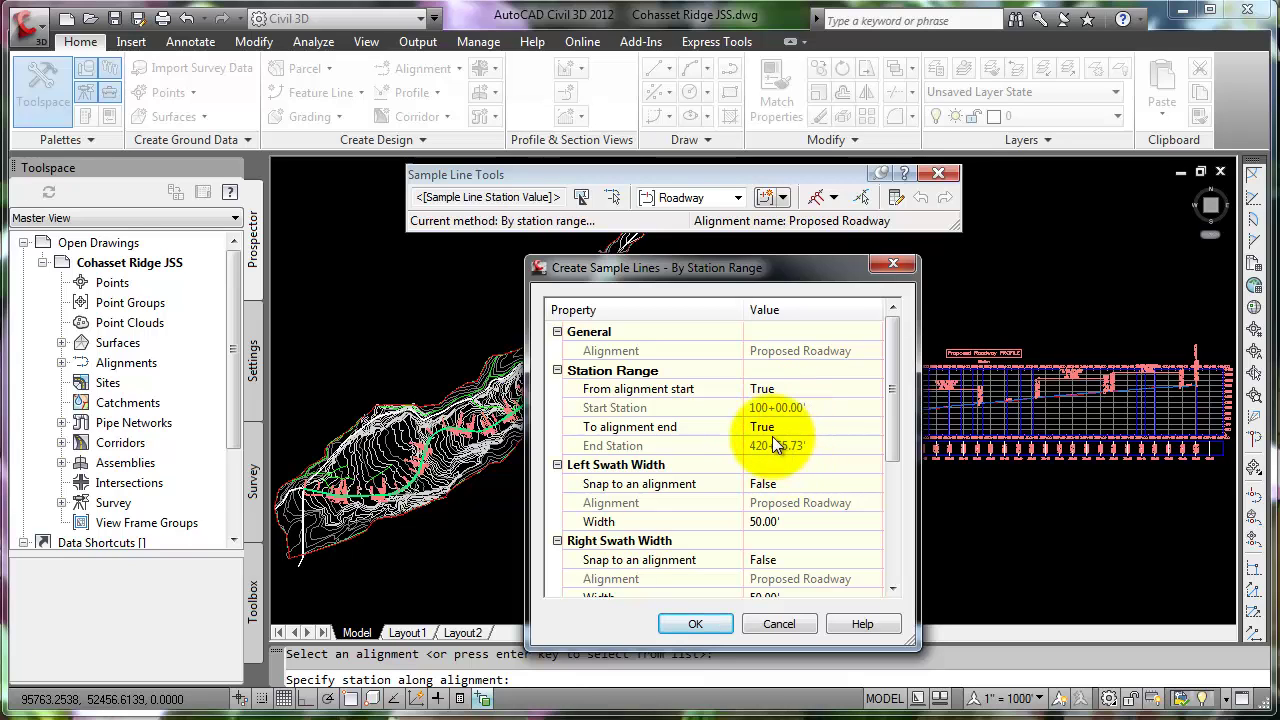
Set At Range Start and At Range End to True in the station range settings.
drag(894, 404, 892, 473)
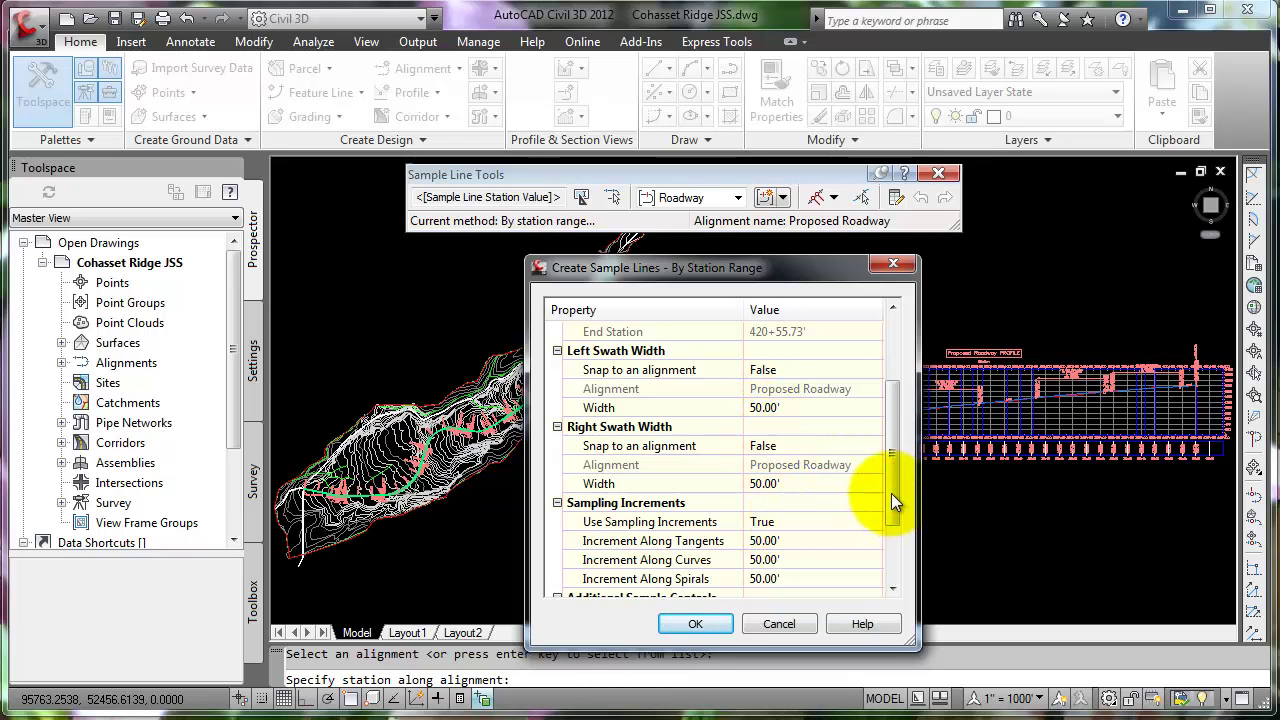
drag(891, 493, 894, 554)
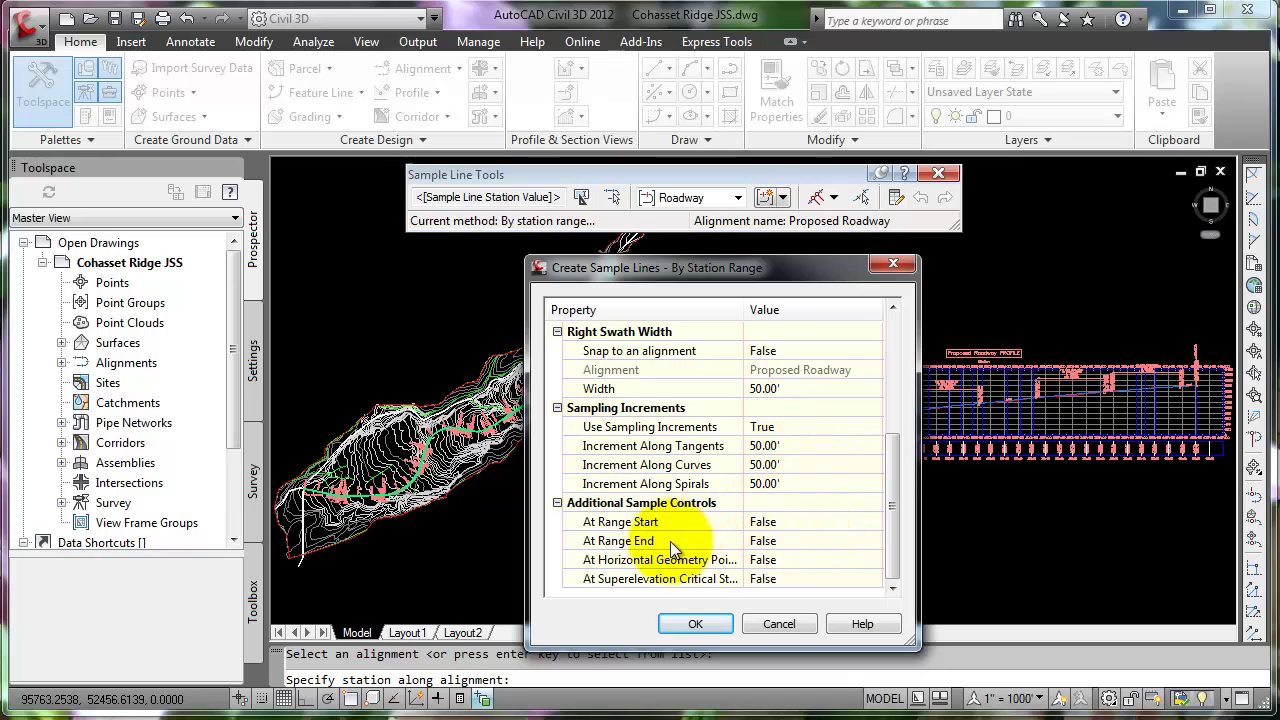
click(760, 521)
click(876, 521)
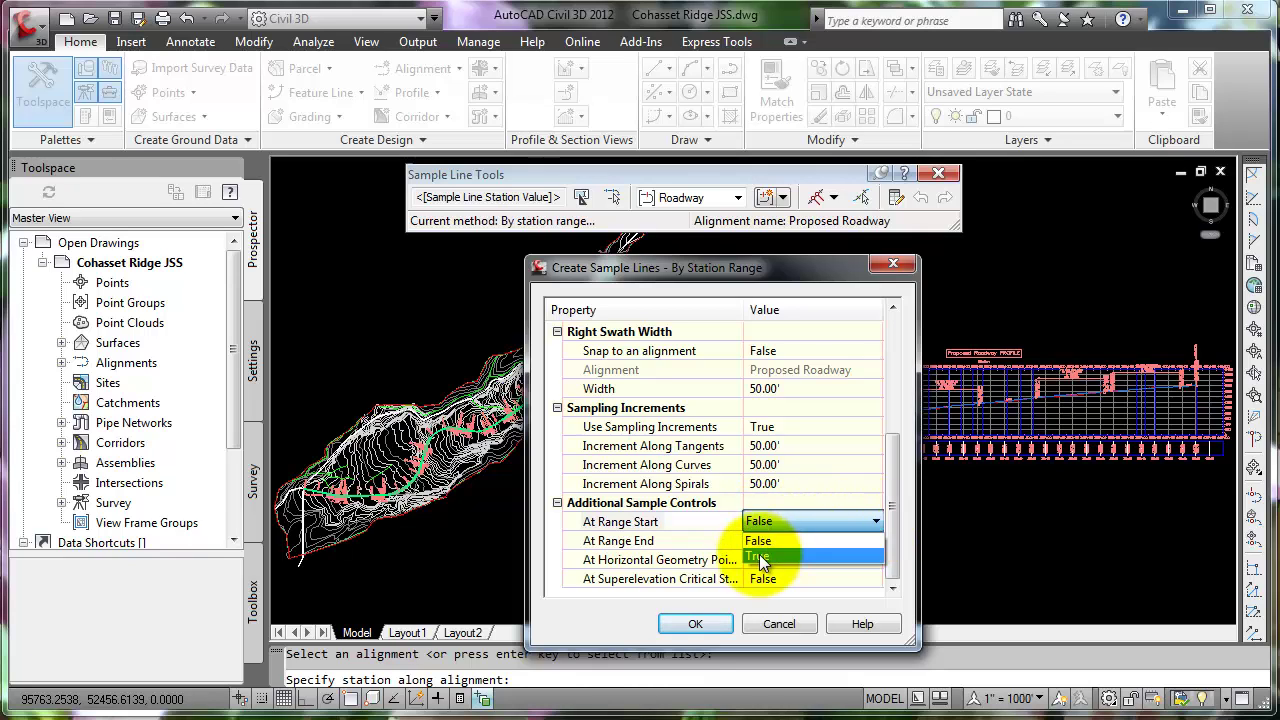
click(758, 553)
click(820, 541)
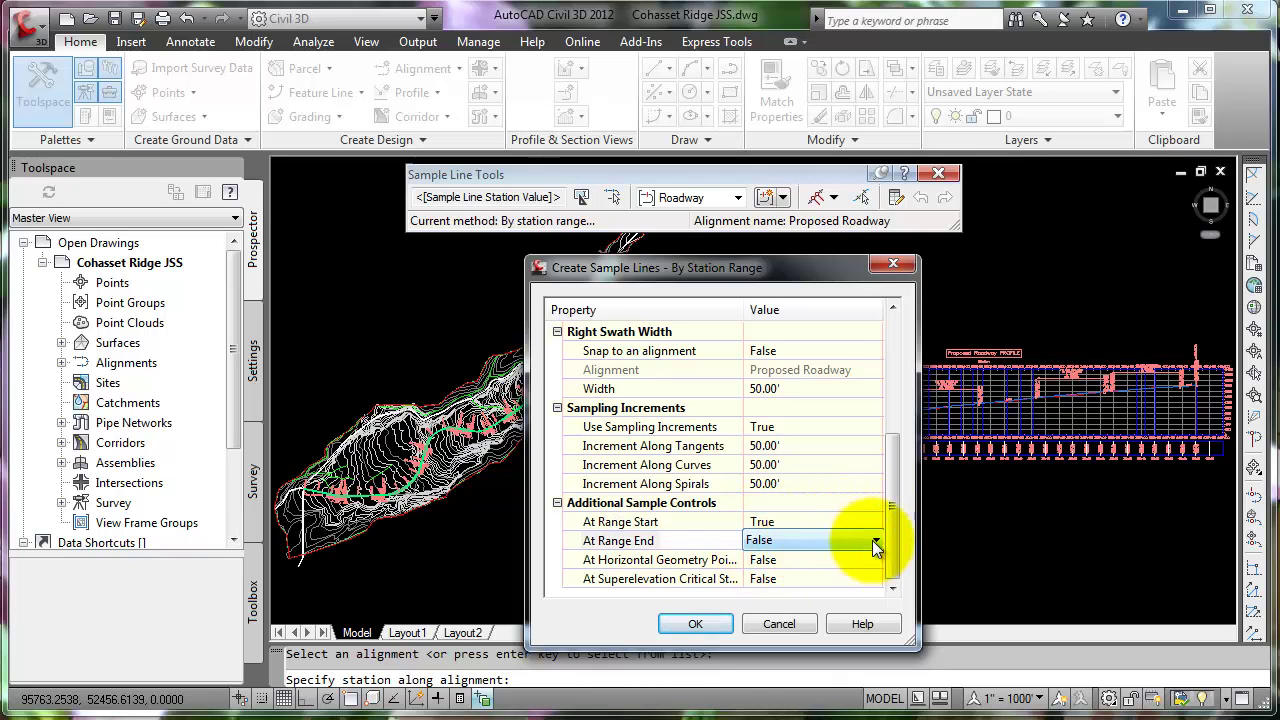
click(876, 541)
click(784, 576)
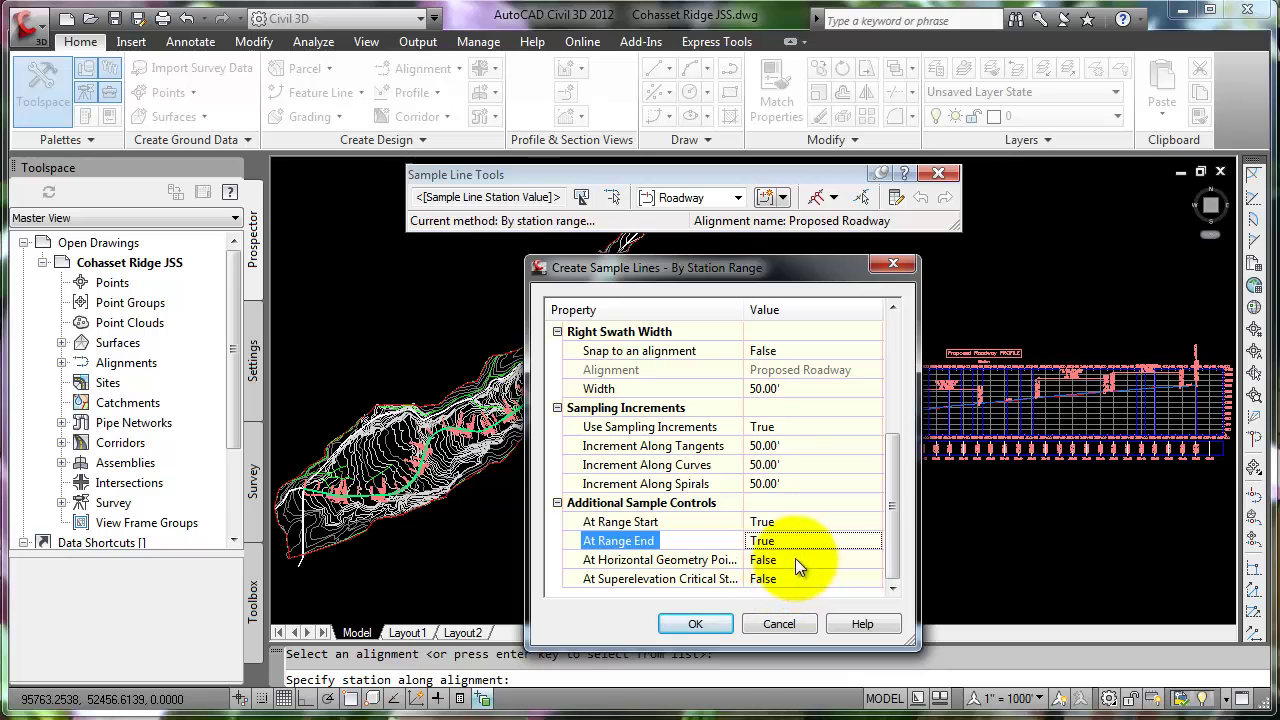
Set At Horizontal Geometry Points and At Superelevation Critical Stations to True, then create the sample lines.
click(795, 560)
click(877, 559)
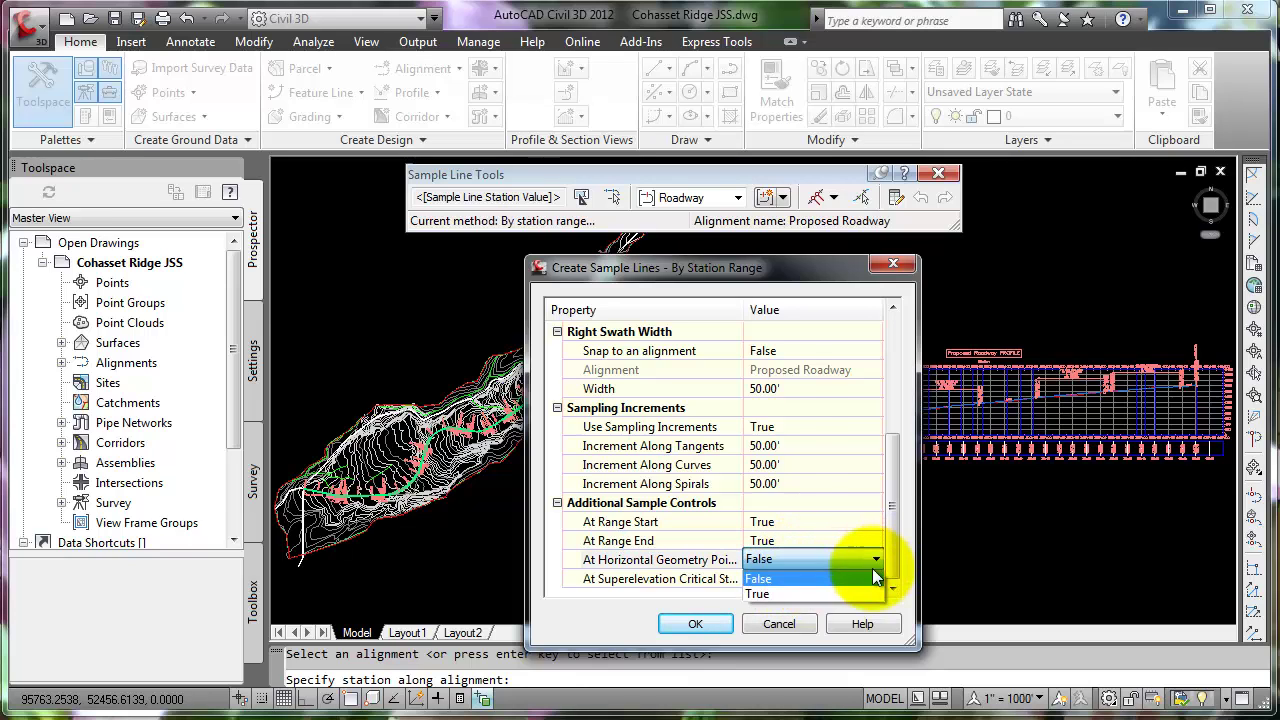
click(779, 595)
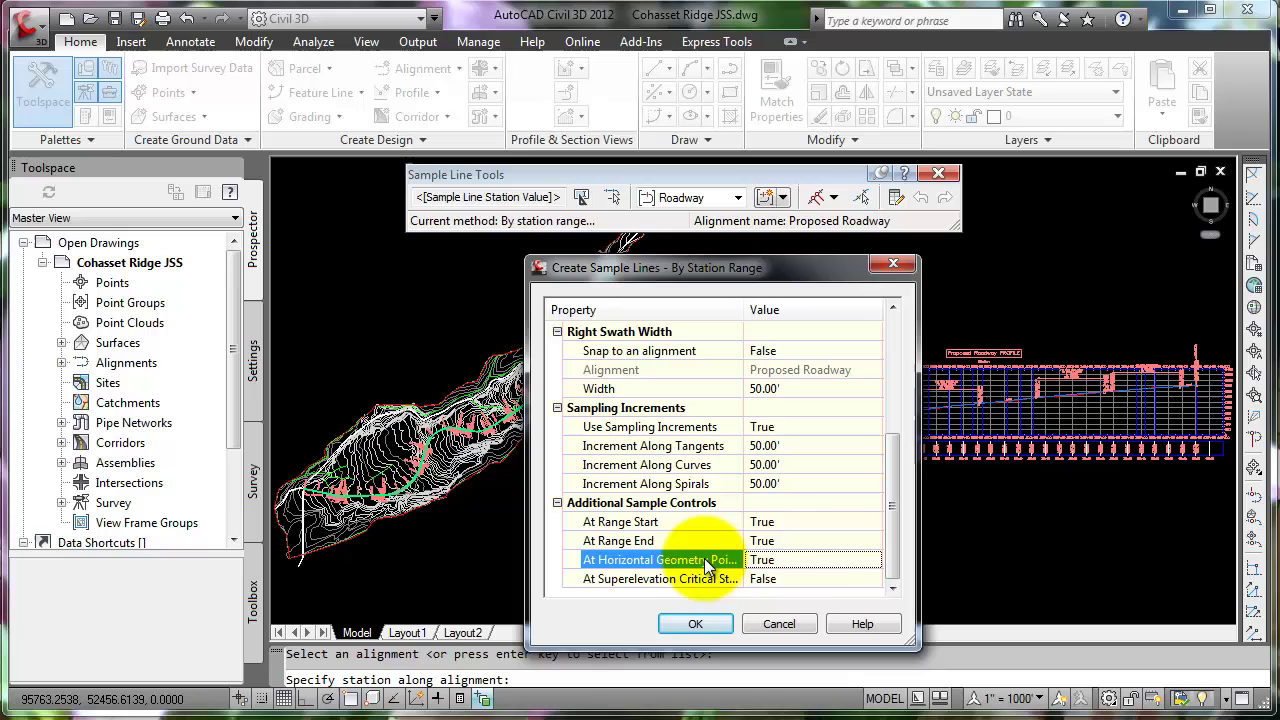
click(789, 578)
click(877, 579)
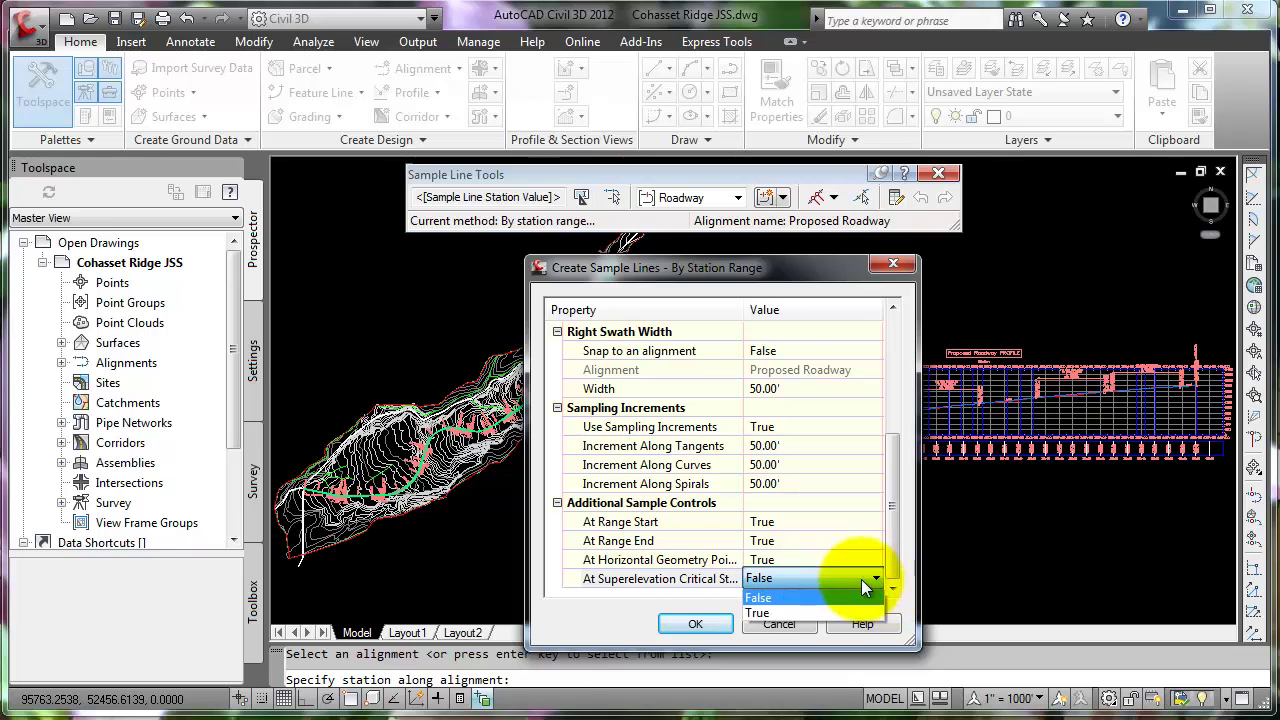
click(764, 612)
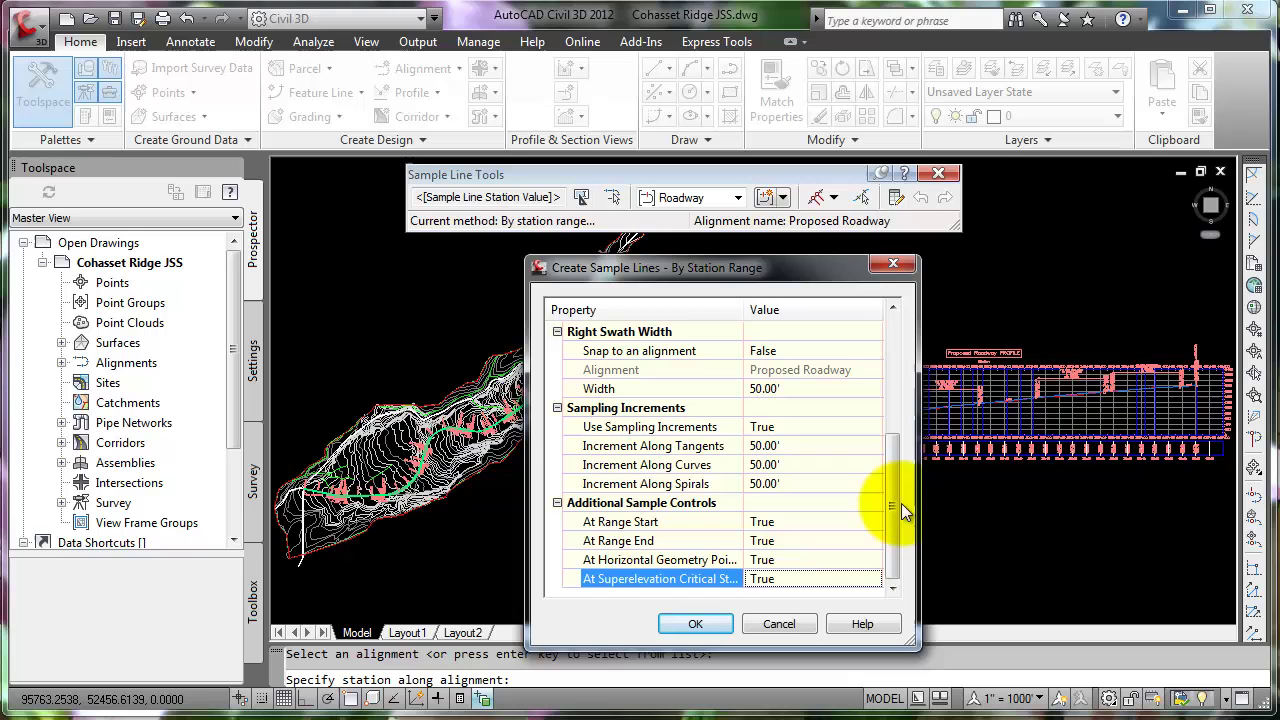
mouse_move(891, 499)
mouse_down()
mouse_move(895, 383)
mouse_move(893, 522)
mouse_up()
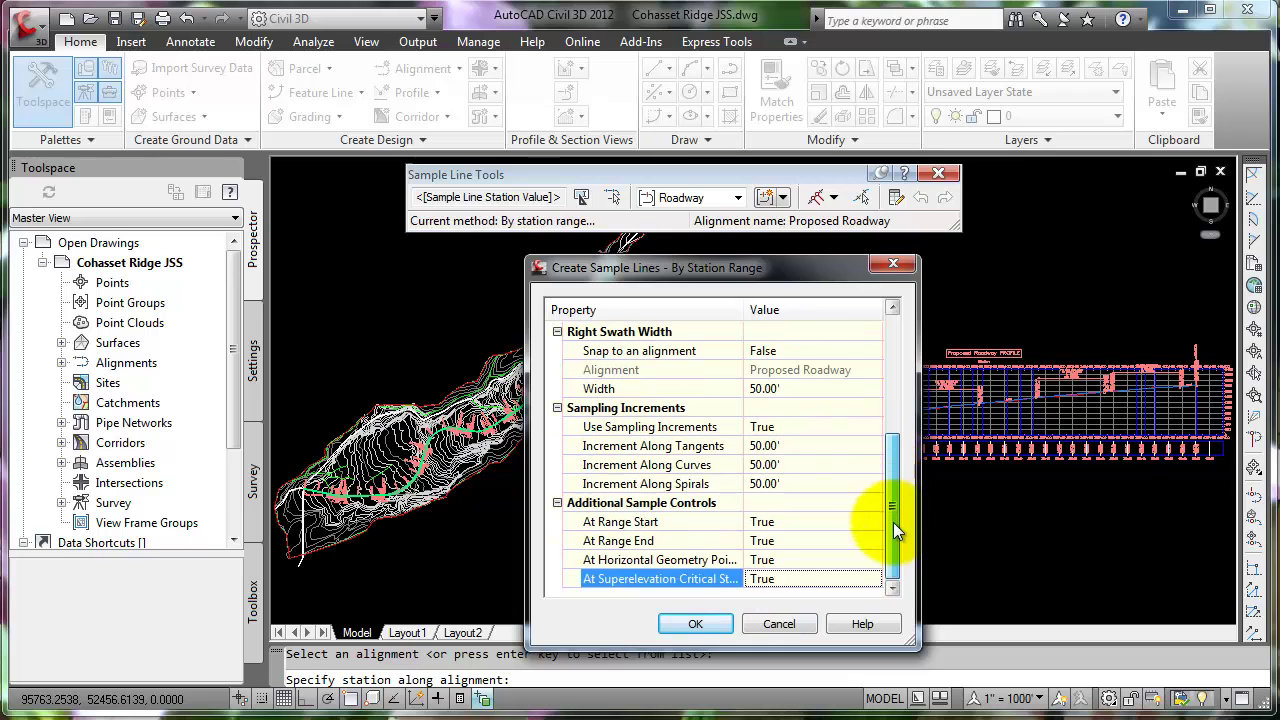
click(712, 625)
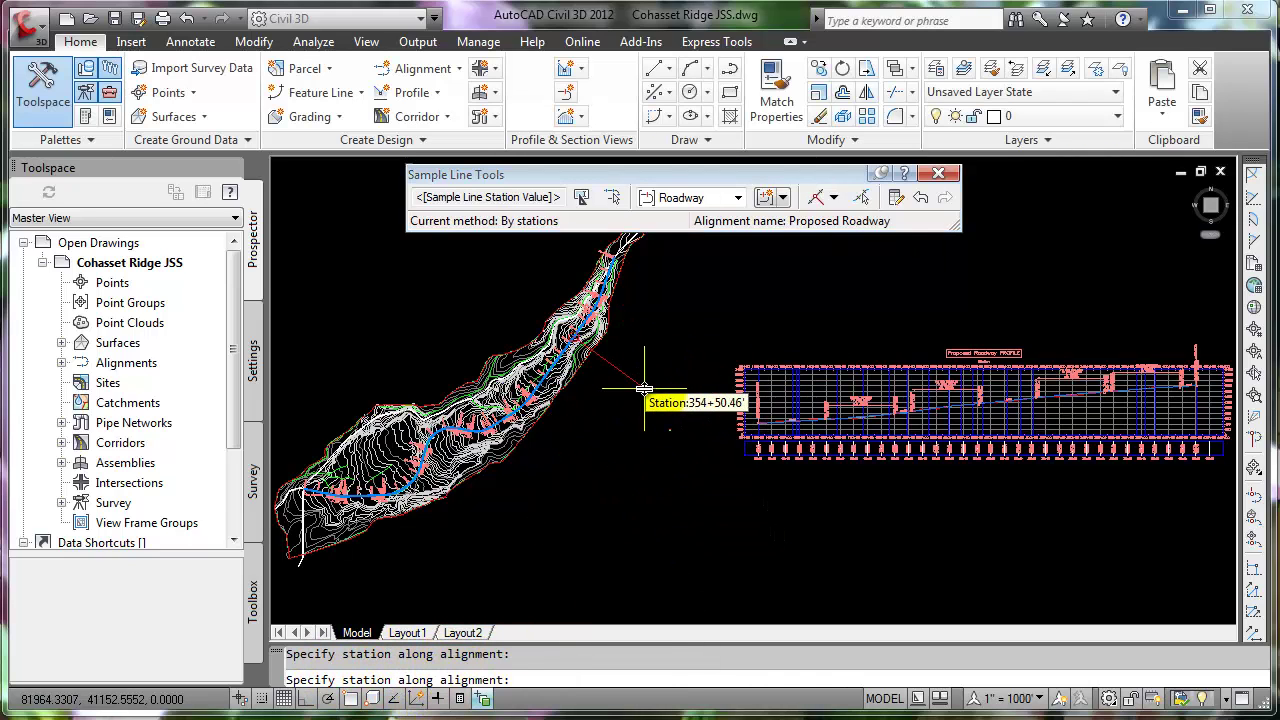
End the sample line command and zoom in and out to inspect the lines along Proposed Roadway.
key(Return)
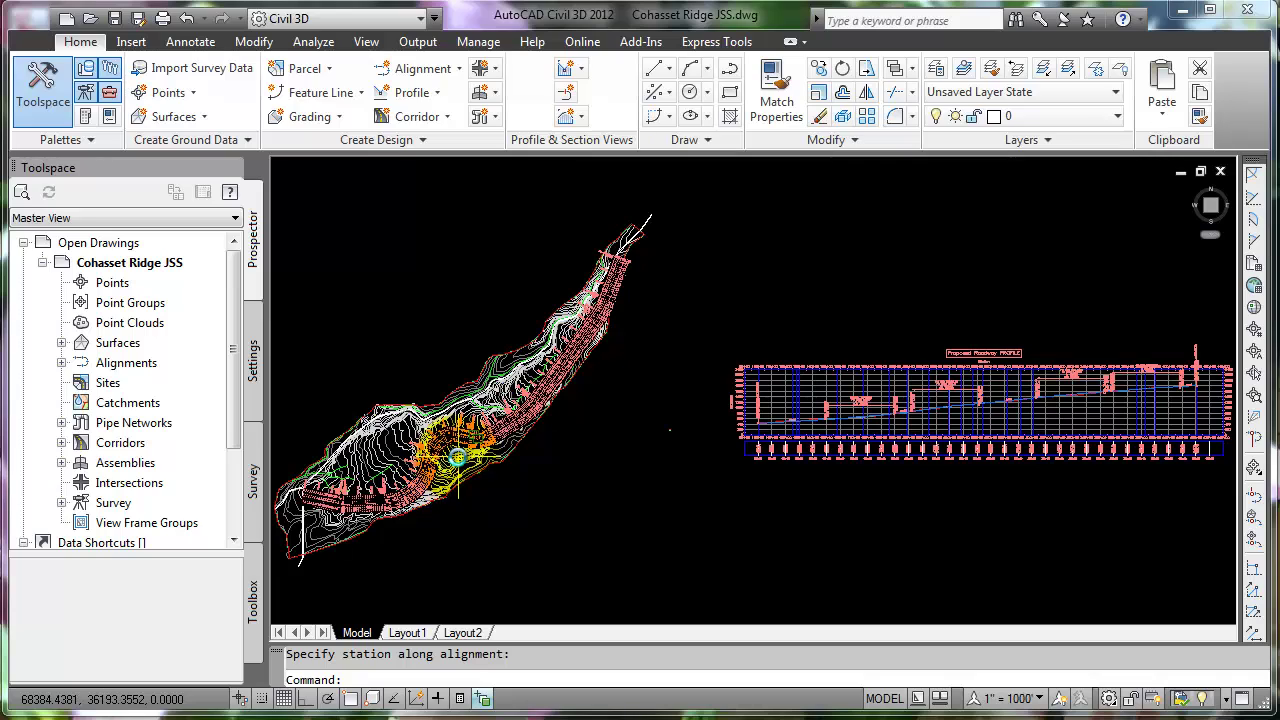
scroll(467, 450, up, 8)
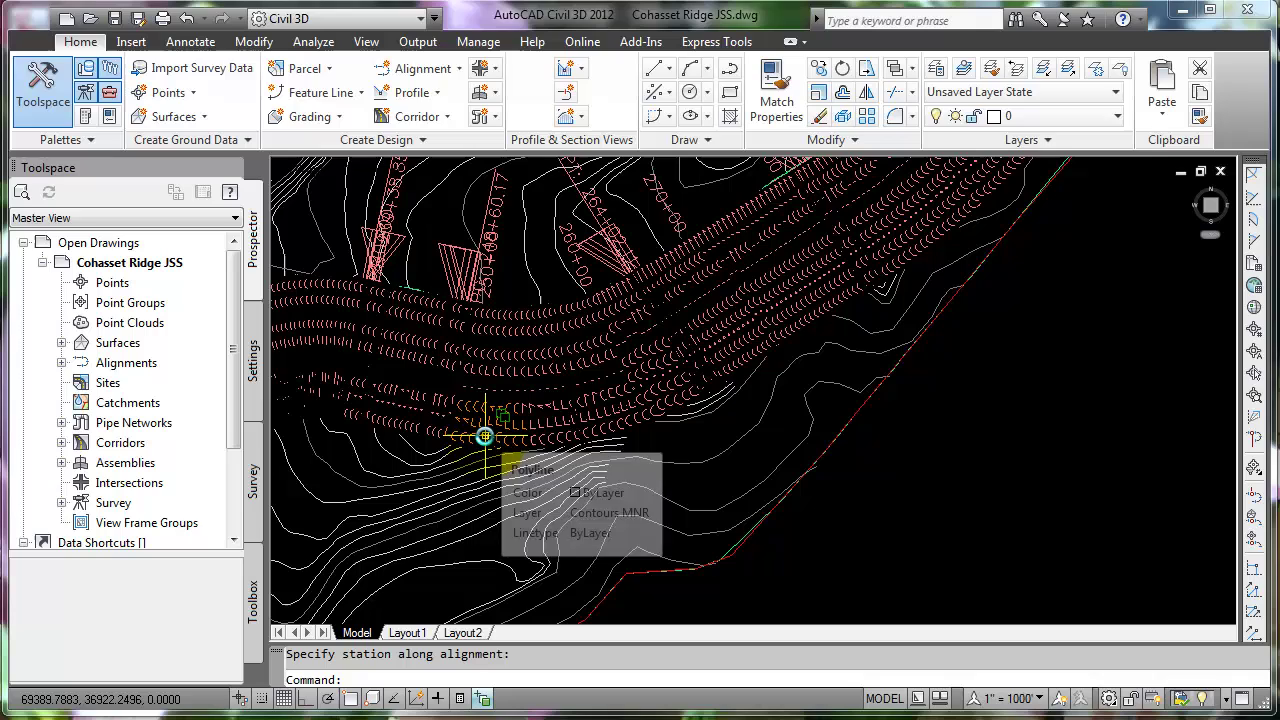
scroll(484, 436, down, 6)
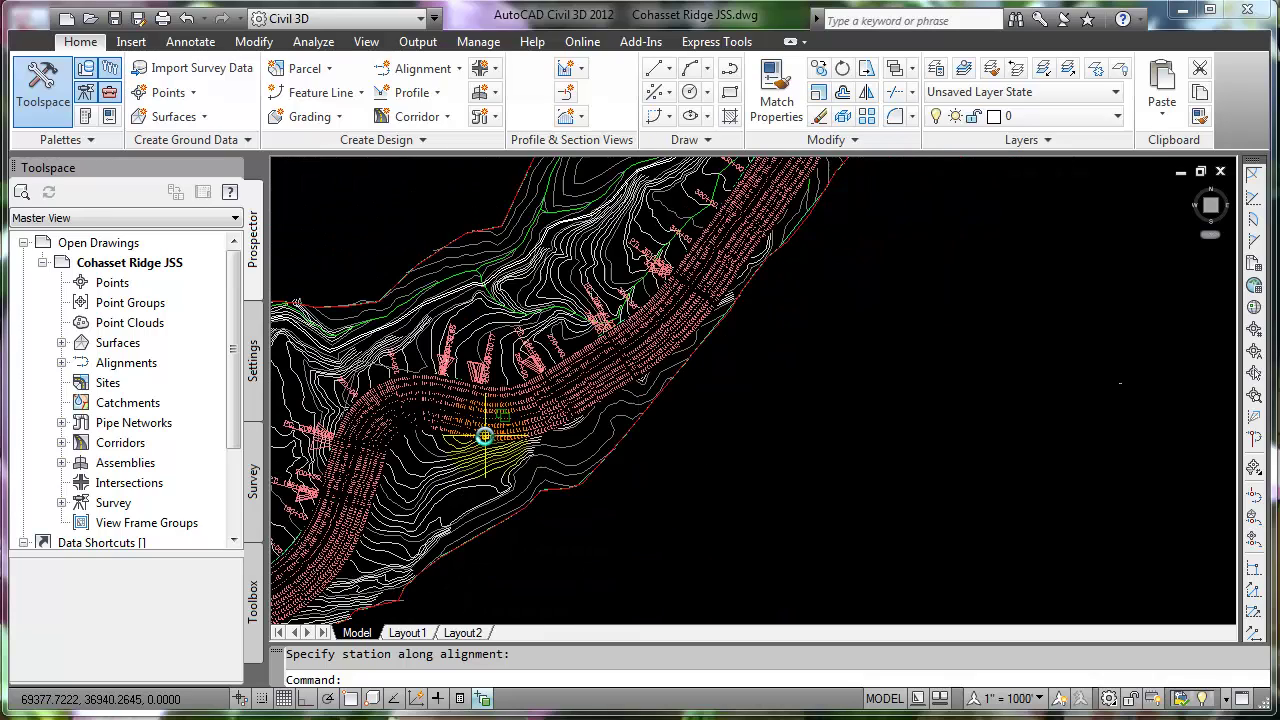
scroll(530, 448, up, 3)
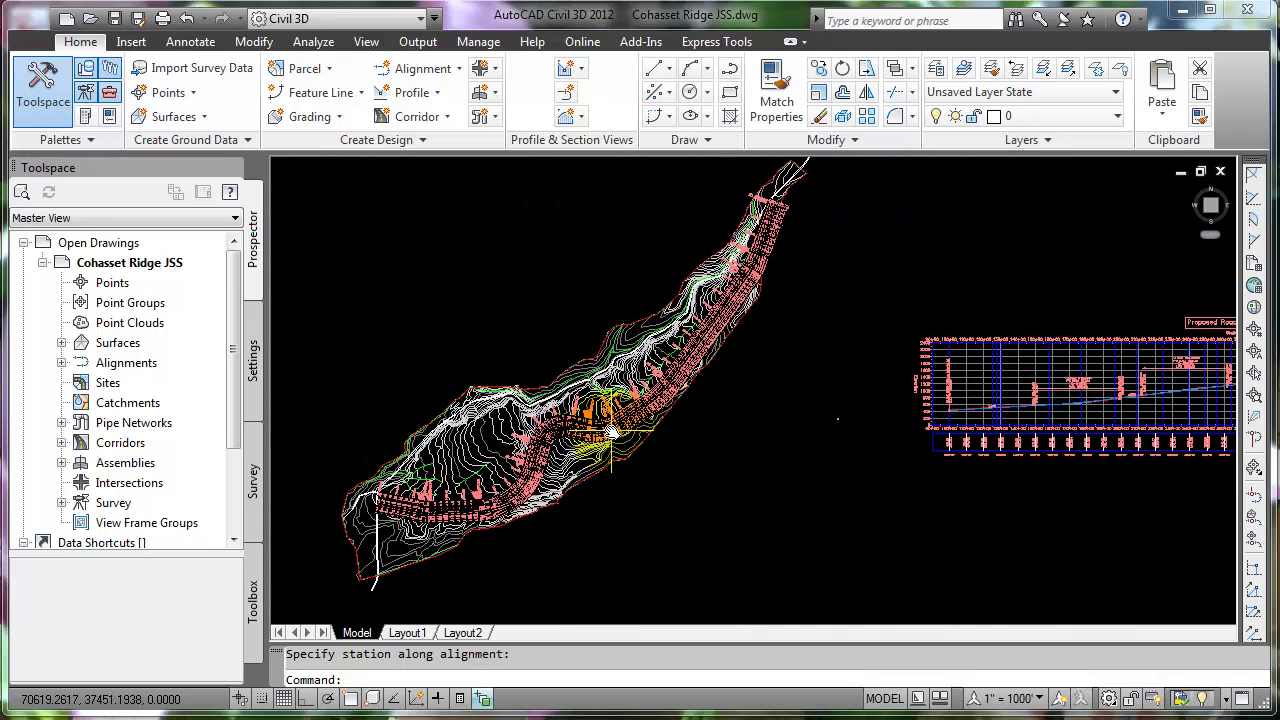
scroll(549, 455, down, 2)
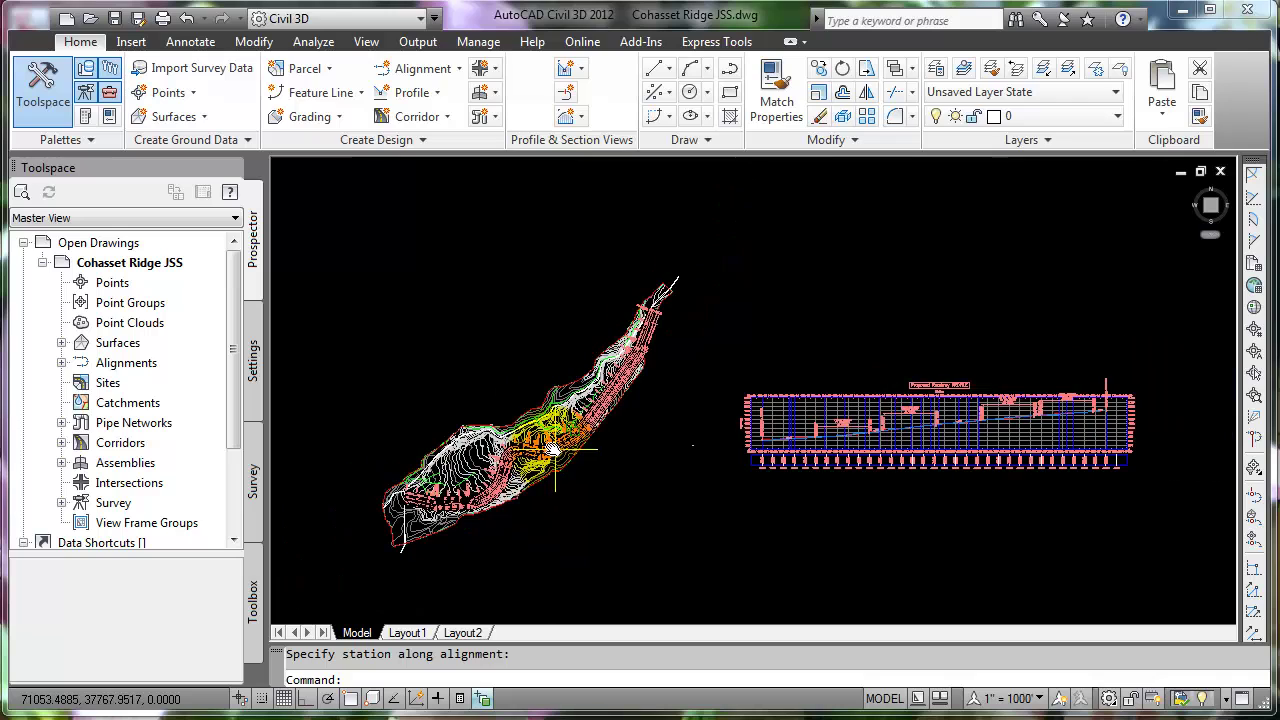
In Prospector, expand Proposed Roadway's Roadway sample line group and list its sample line stations.
click(62, 363)
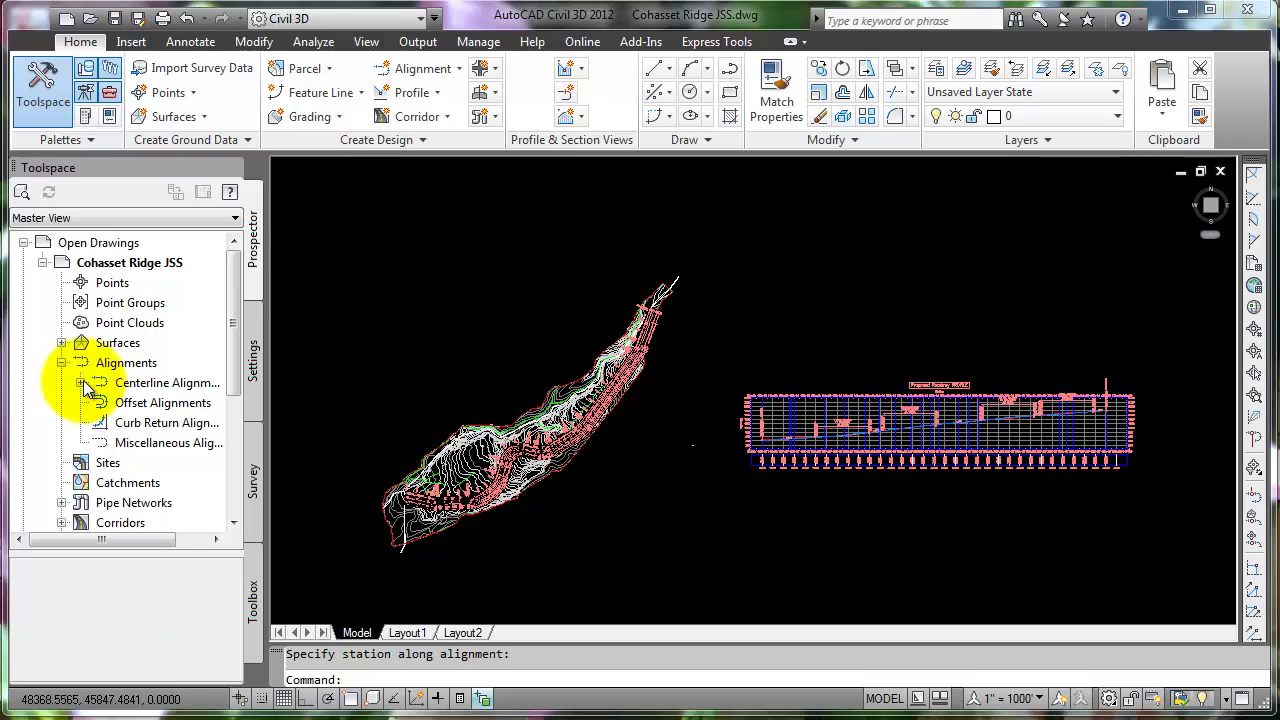
click(81, 383)
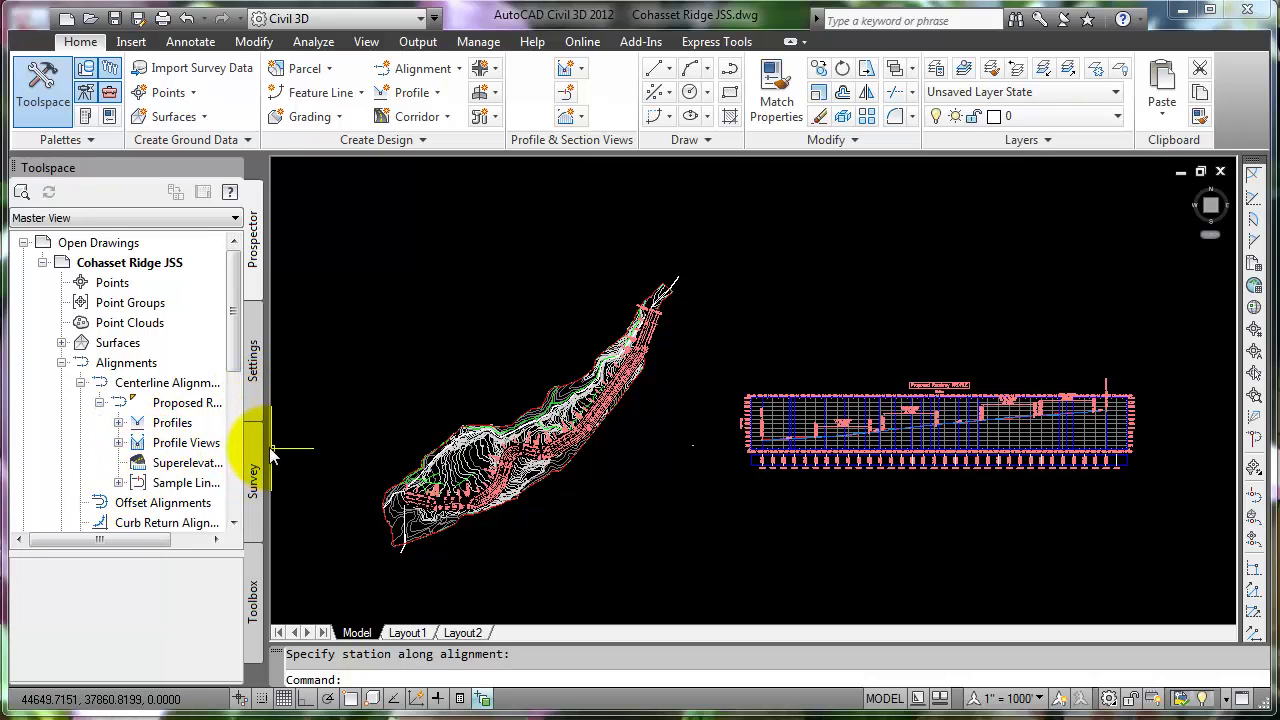
drag(269, 446, 370, 446)
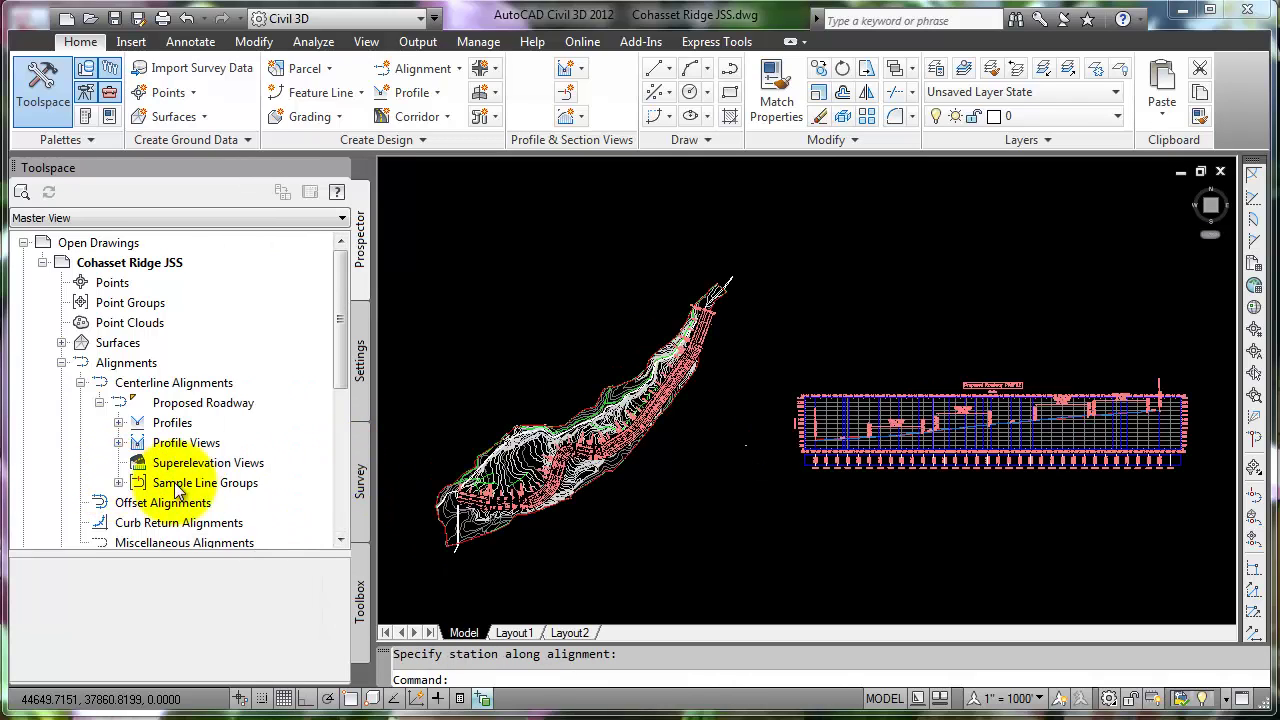
click(119, 483)
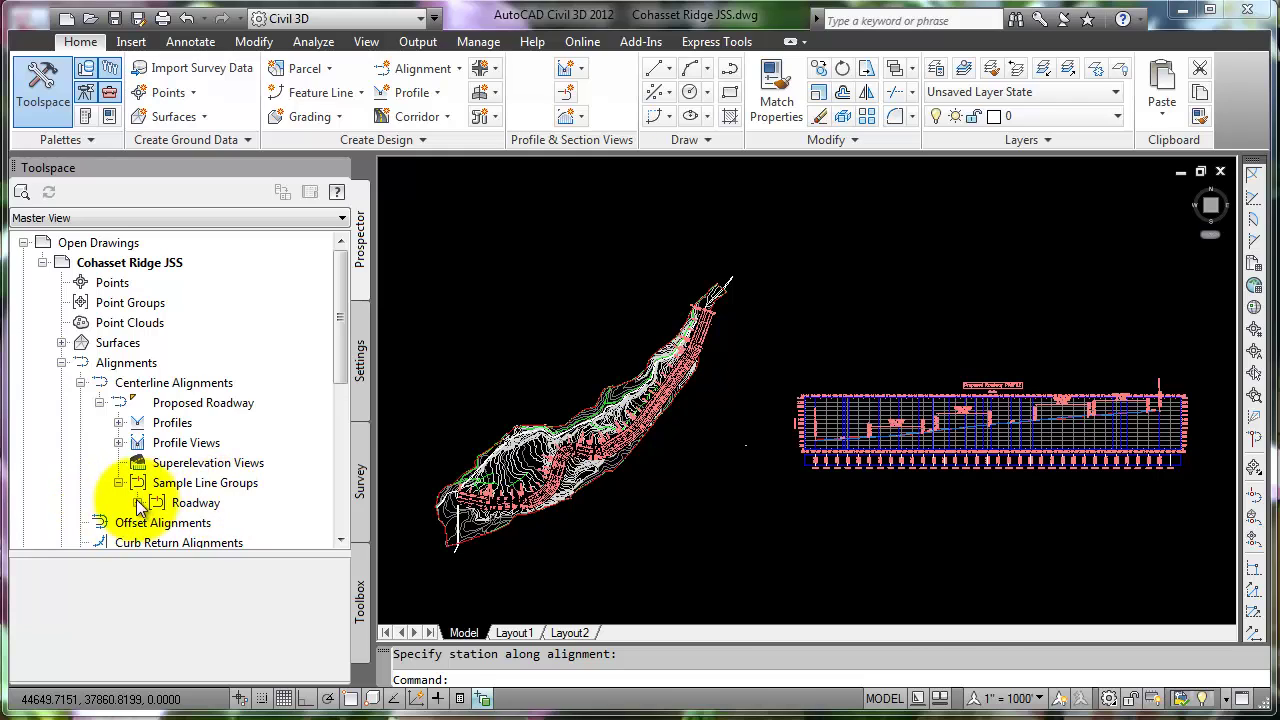
click(138, 503)
click(220, 446)
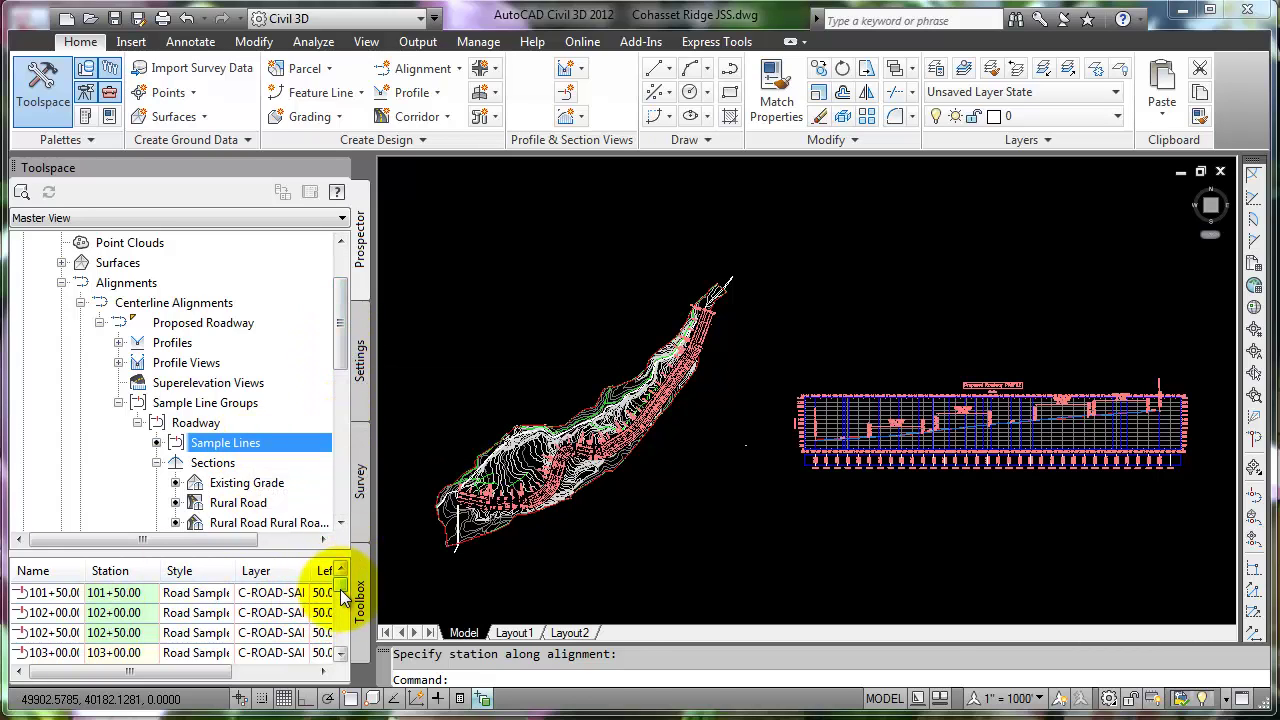
click(340, 590)
mouse_move(340, 589)
mouse_down()
mouse_move(340, 656)
mouse_move(340, 585)
mouse_up()
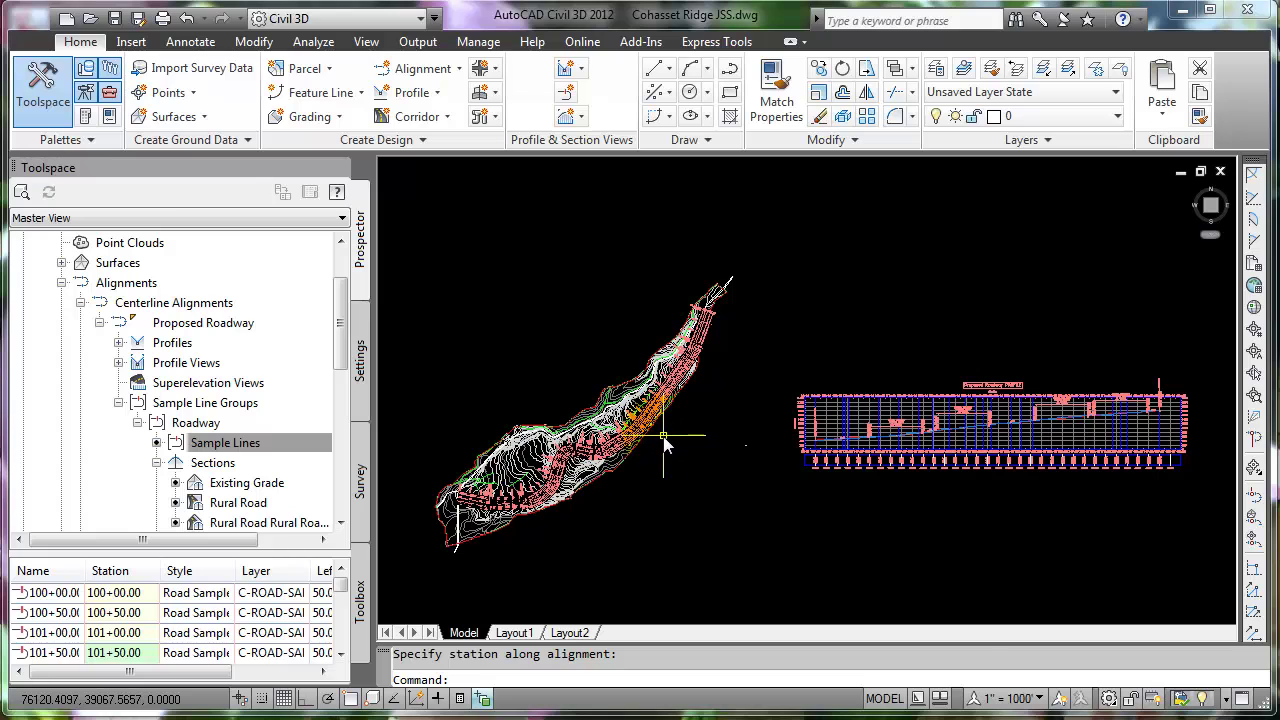
Zoom to the drawing extents and set the annotation scale to 1" = 200'.
middle_click(894, 607)
middle_click(894, 607)
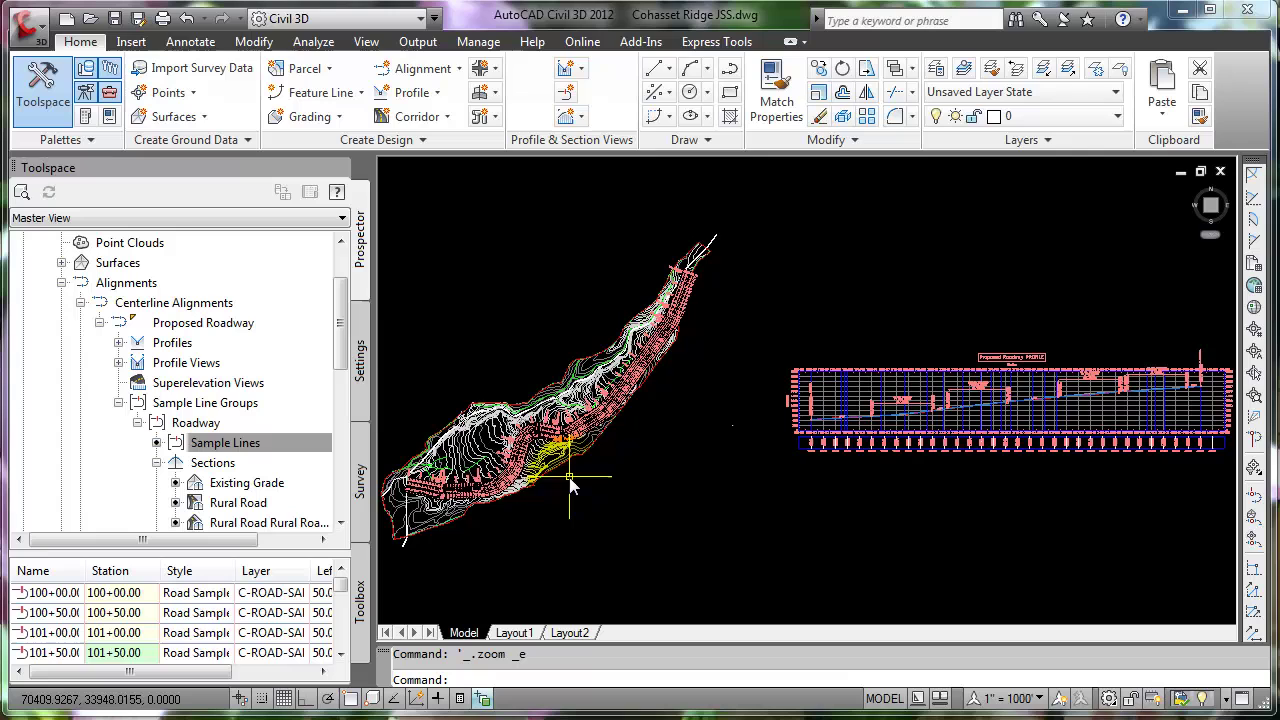
scroll(568, 481, up, 5)
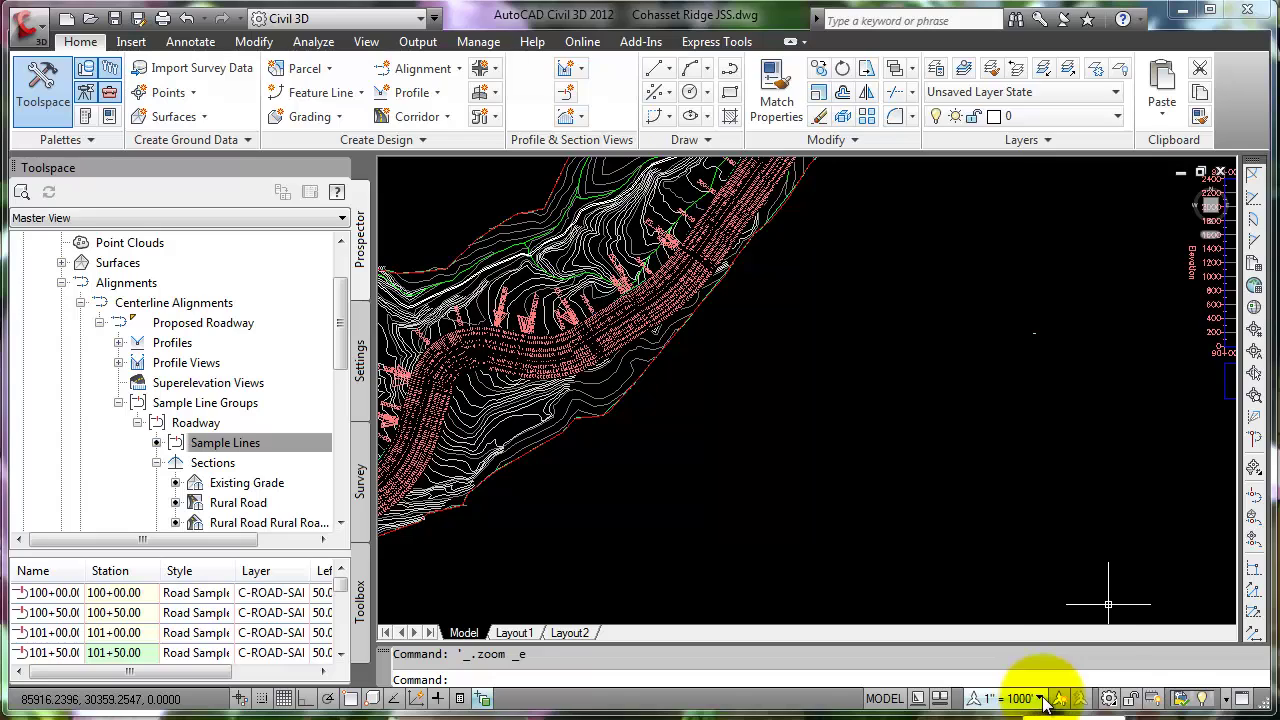
click(1041, 699)
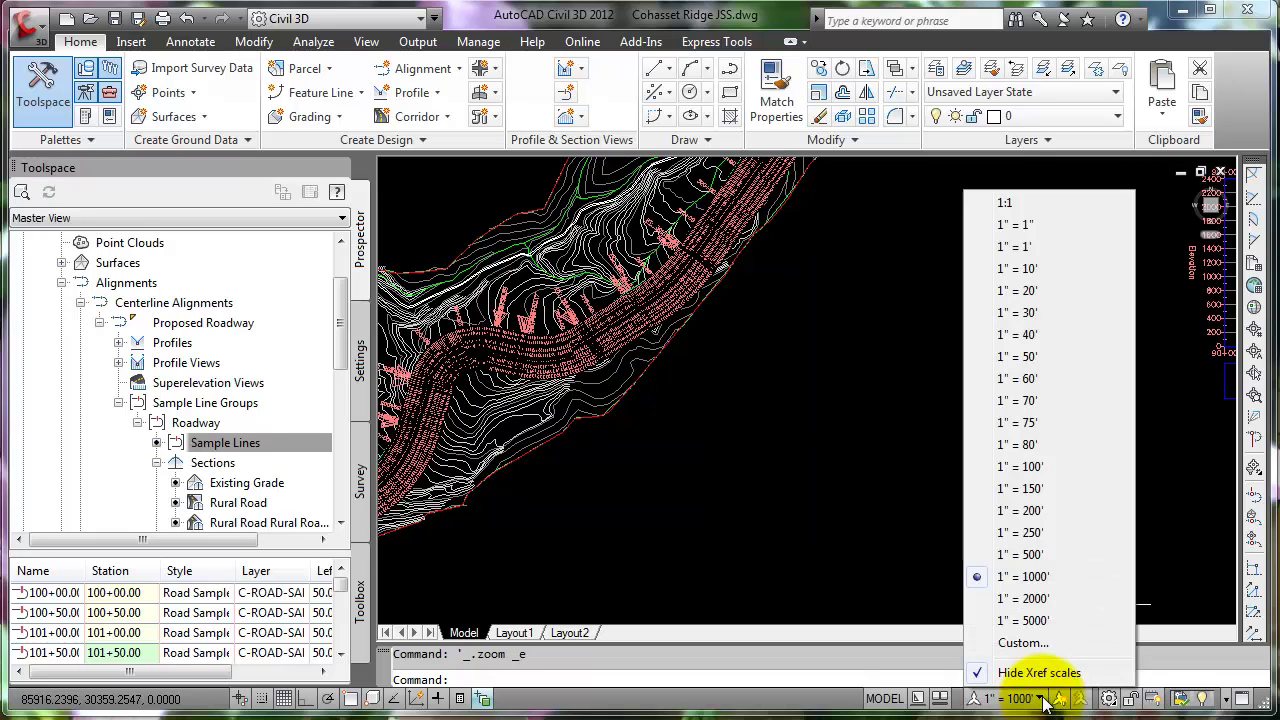
click(1030, 512)
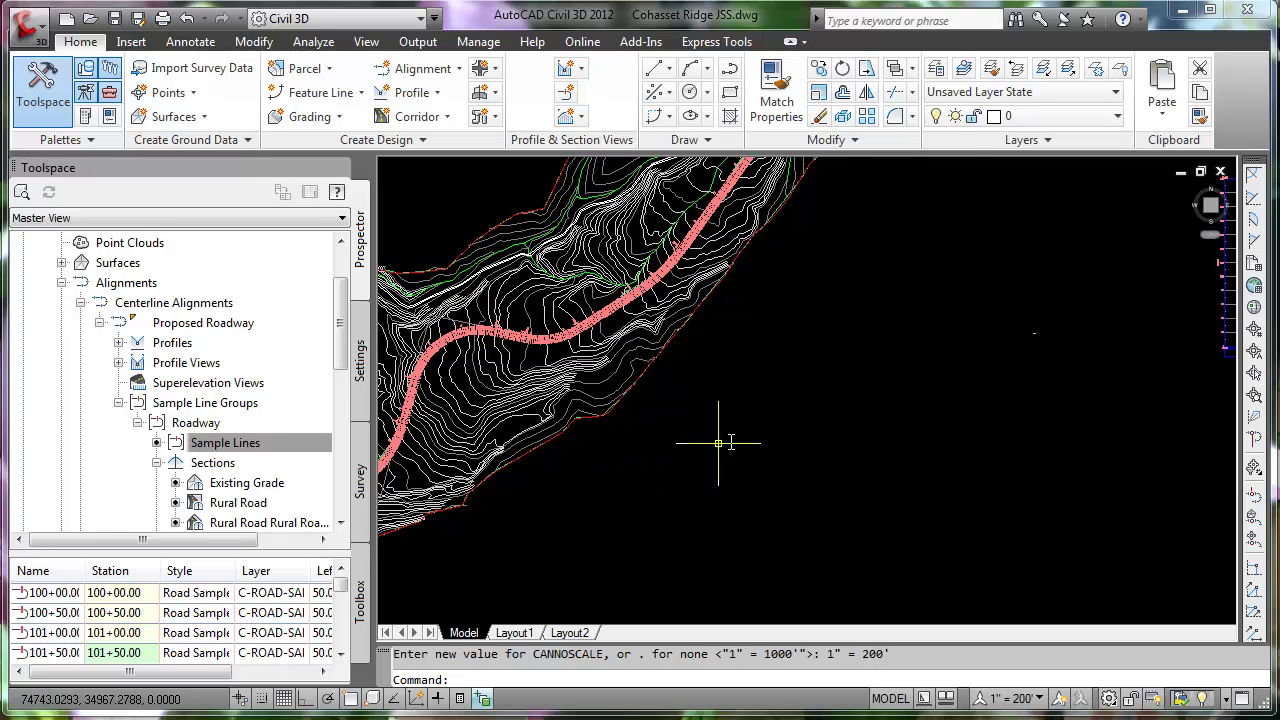
Collapse the Prospector tree from Sample Line Groups back up to Alignments.
click(298, 443)
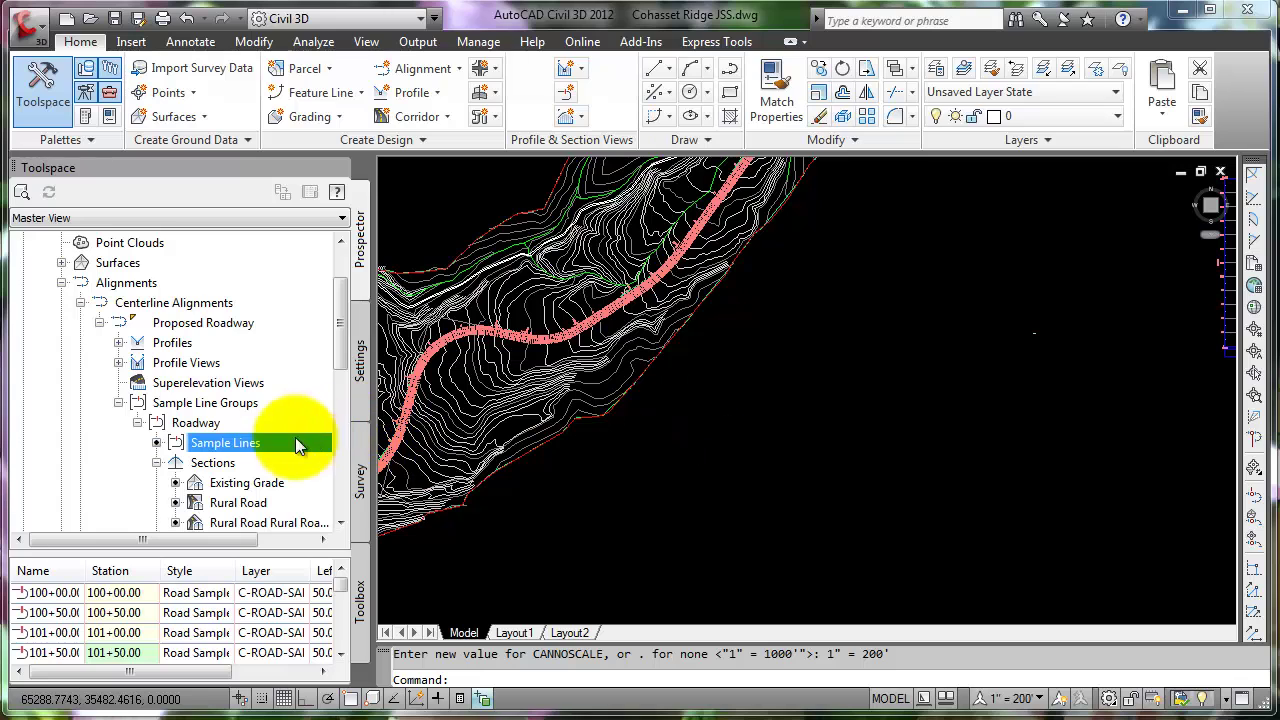
click(119, 402)
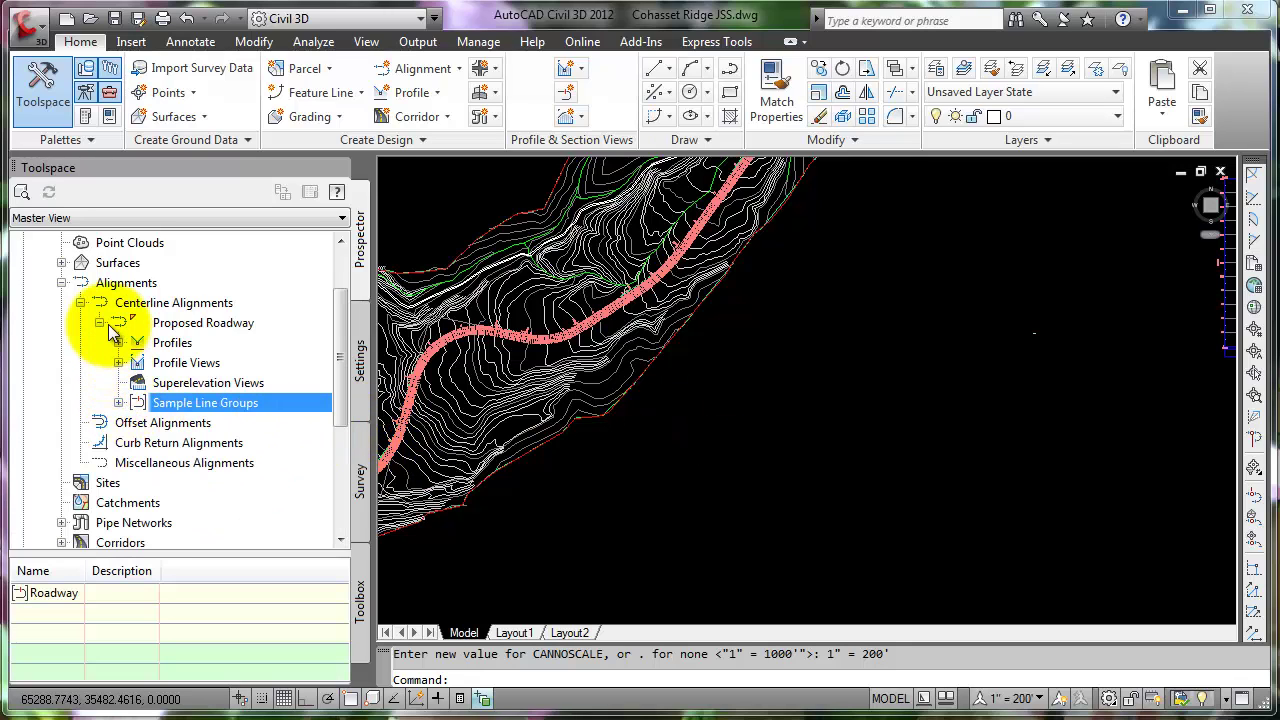
click(100, 323)
click(80, 302)
click(61, 283)
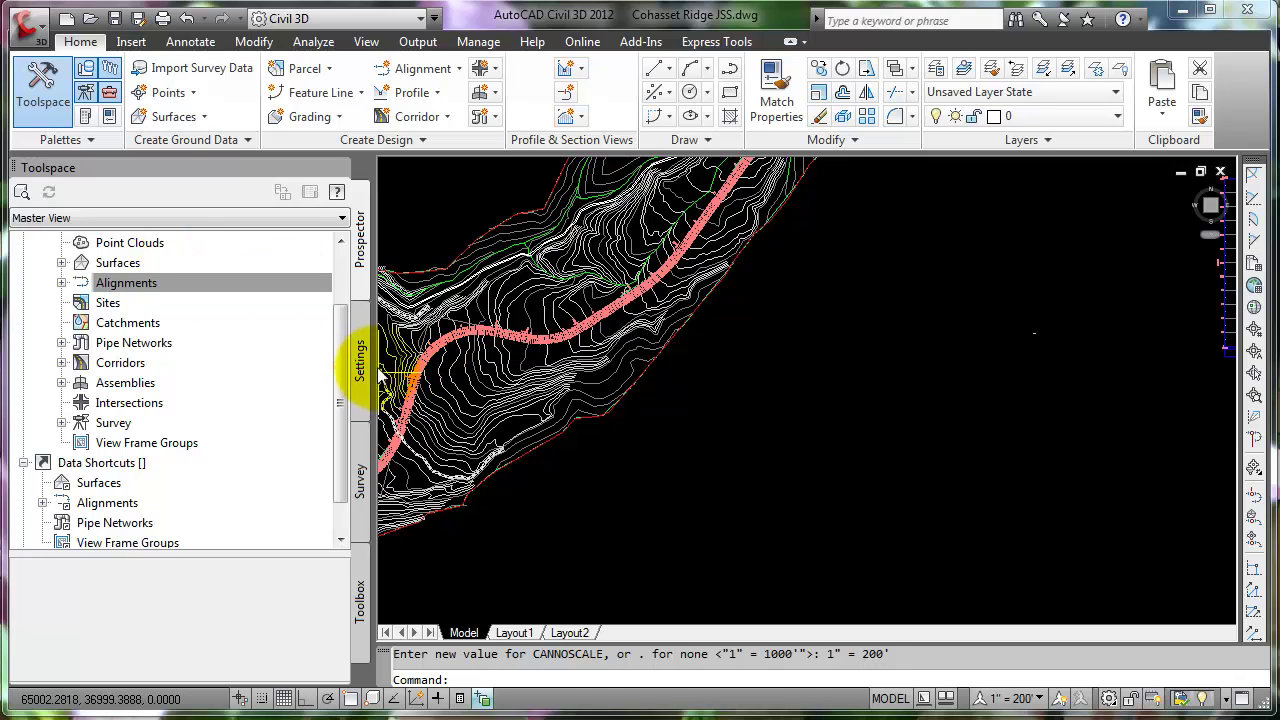
Narrow Toolspace, zoom into the corridor, select the sample line label group and open its shortcut menu.
drag(374, 368, 276, 371)
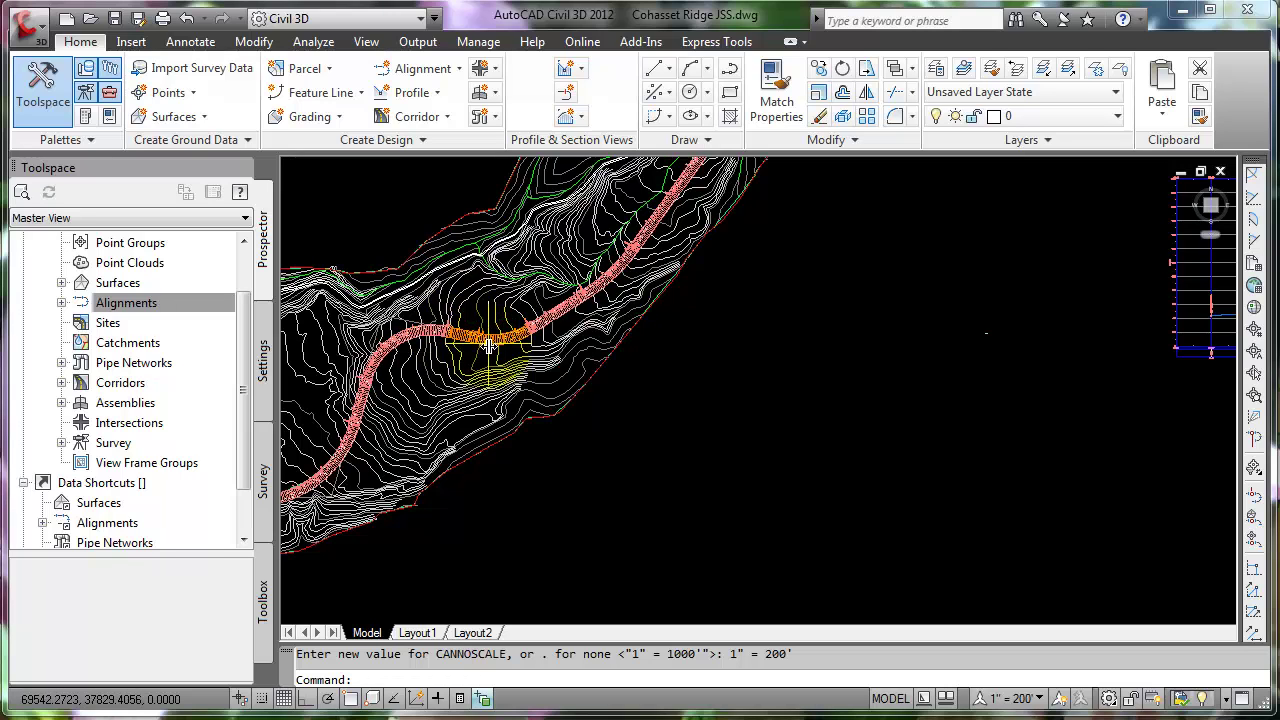
scroll(487, 345, up, 5)
middle_drag(486, 343, 591, 400)
scroll(591, 400, up, 3)
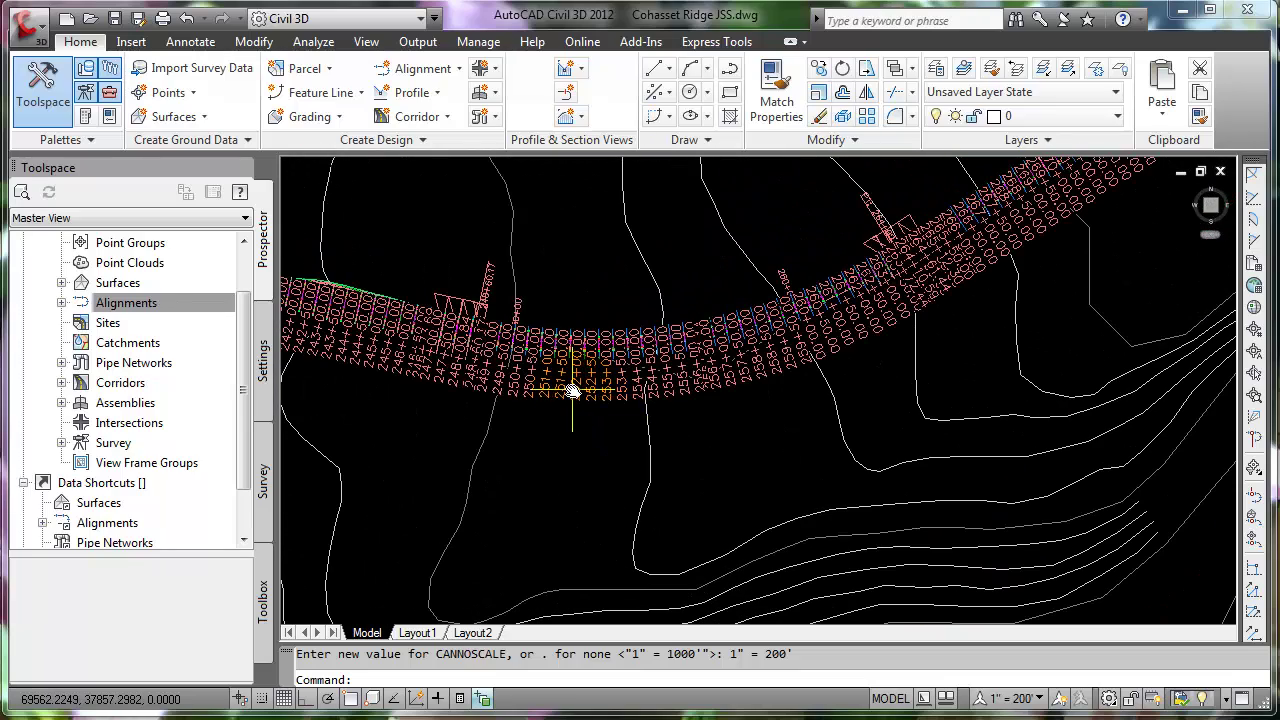
click(578, 378)
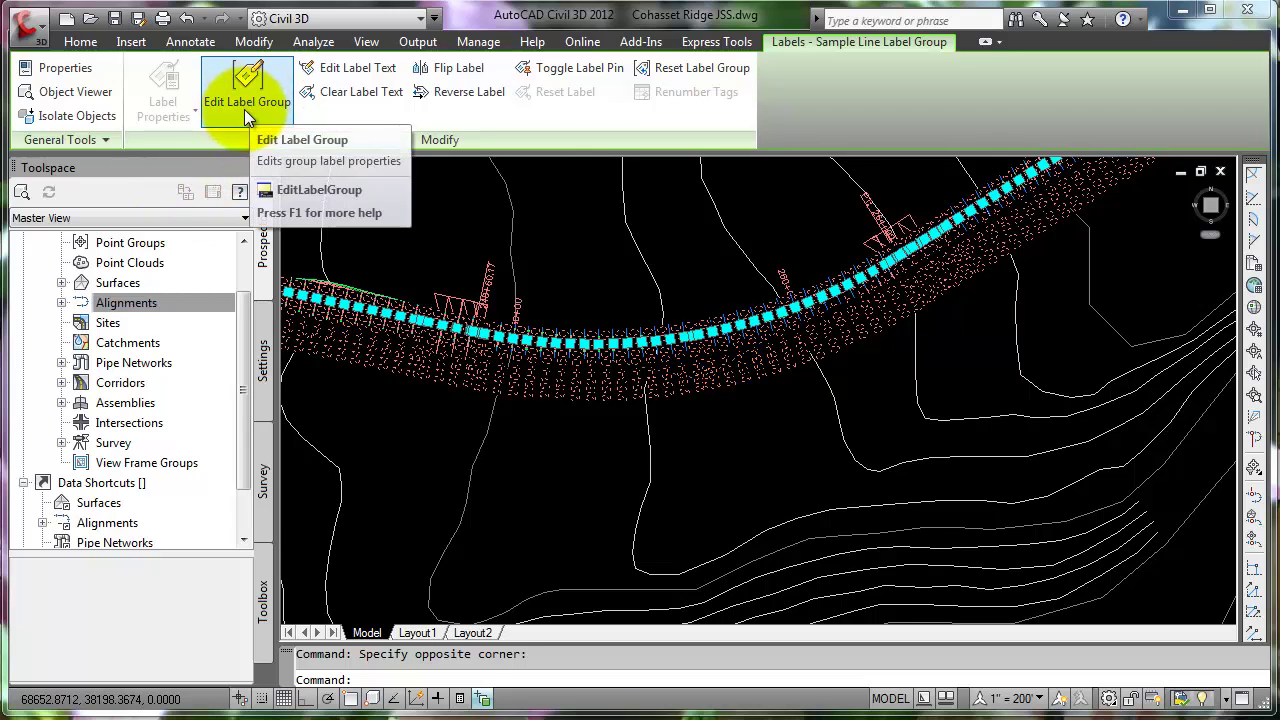
right_click(594, 354)
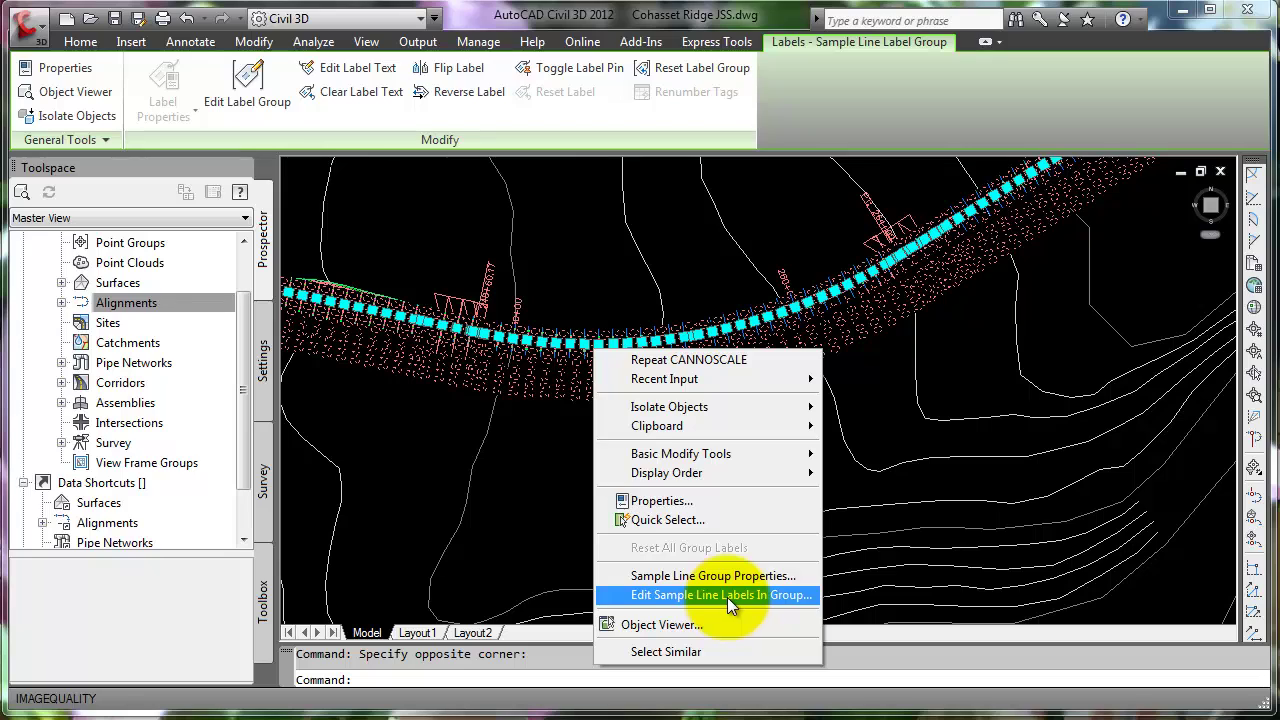
Open the group's sample line labels and start editing the Section Name label style.
click(668, 595)
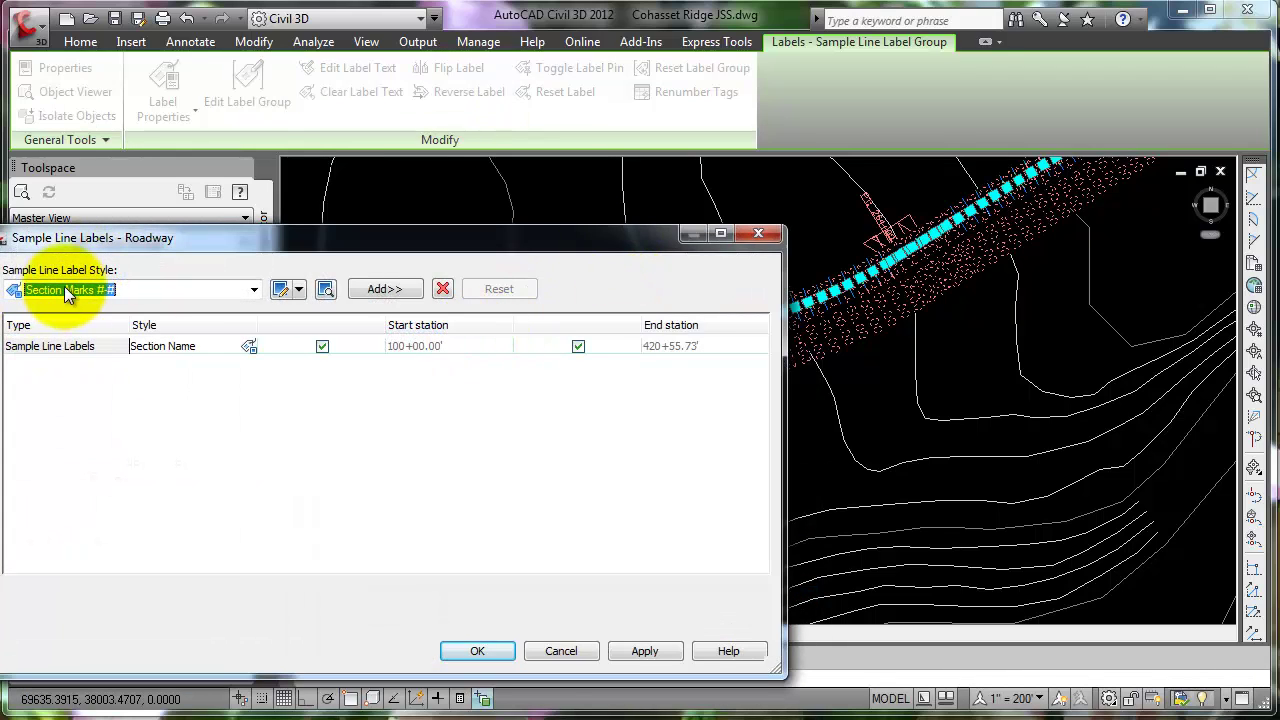
drag(228, 238, 528, 175)
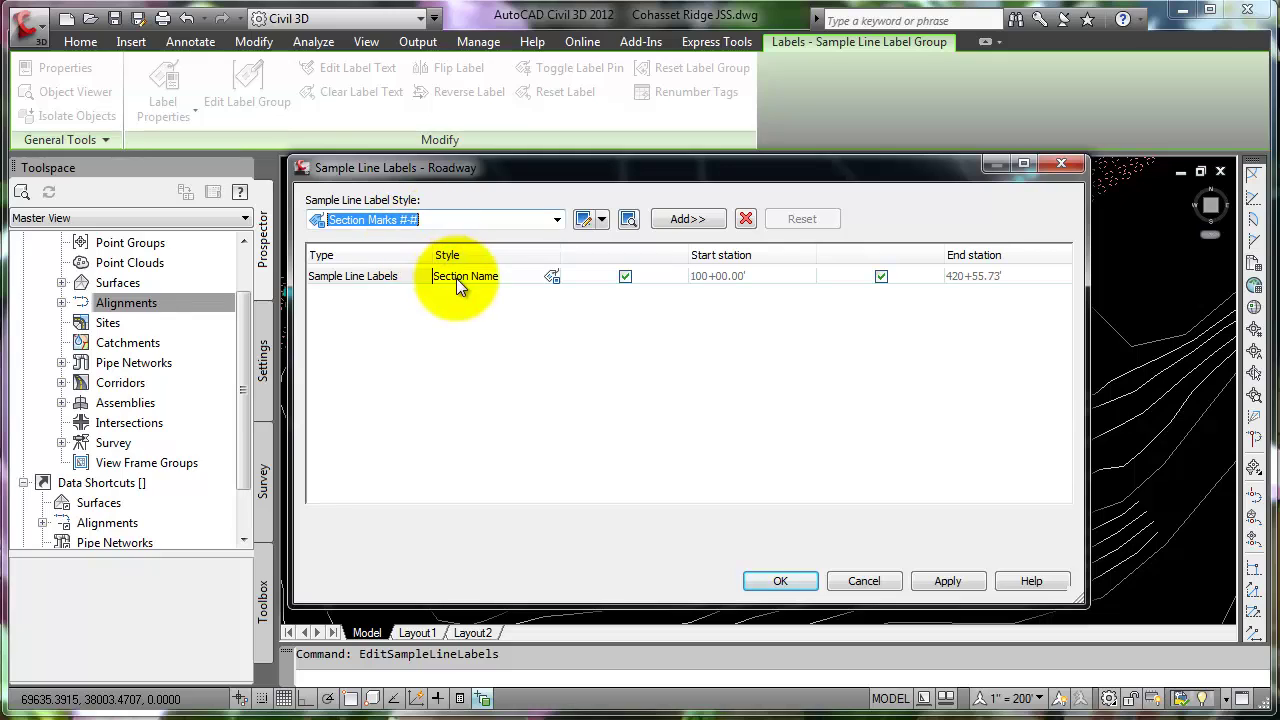
click(551, 277)
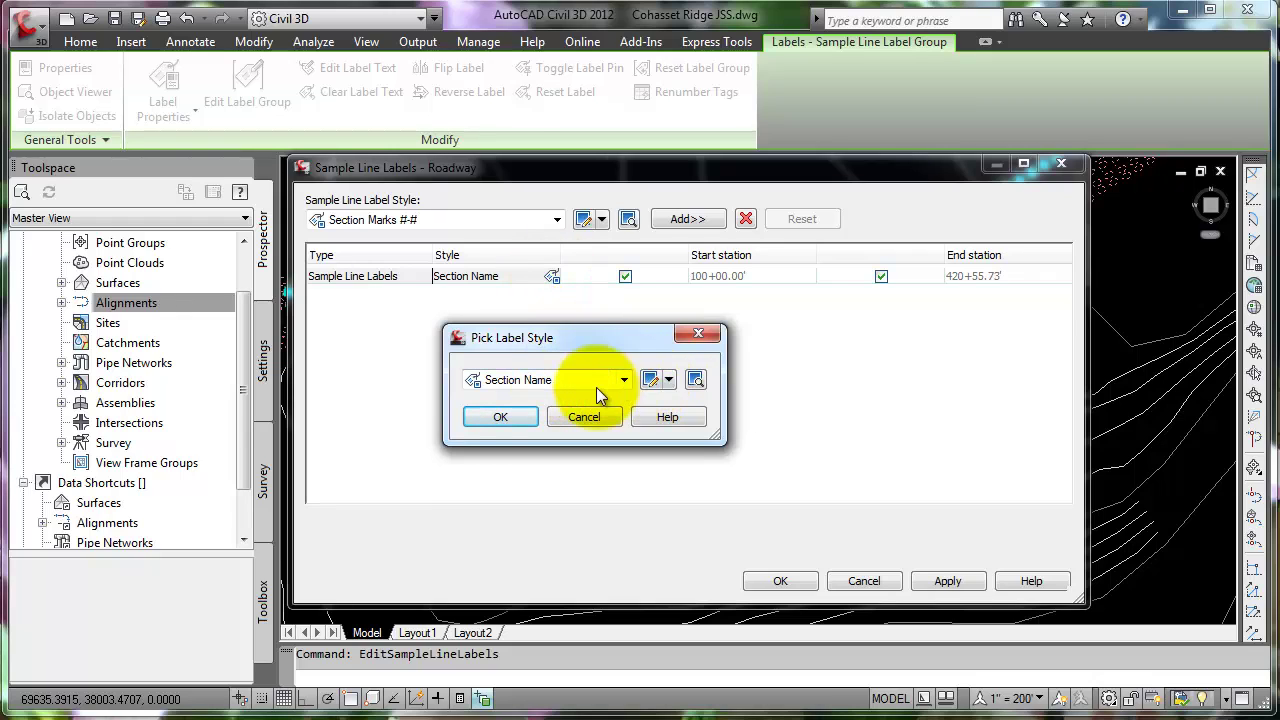
click(668, 380)
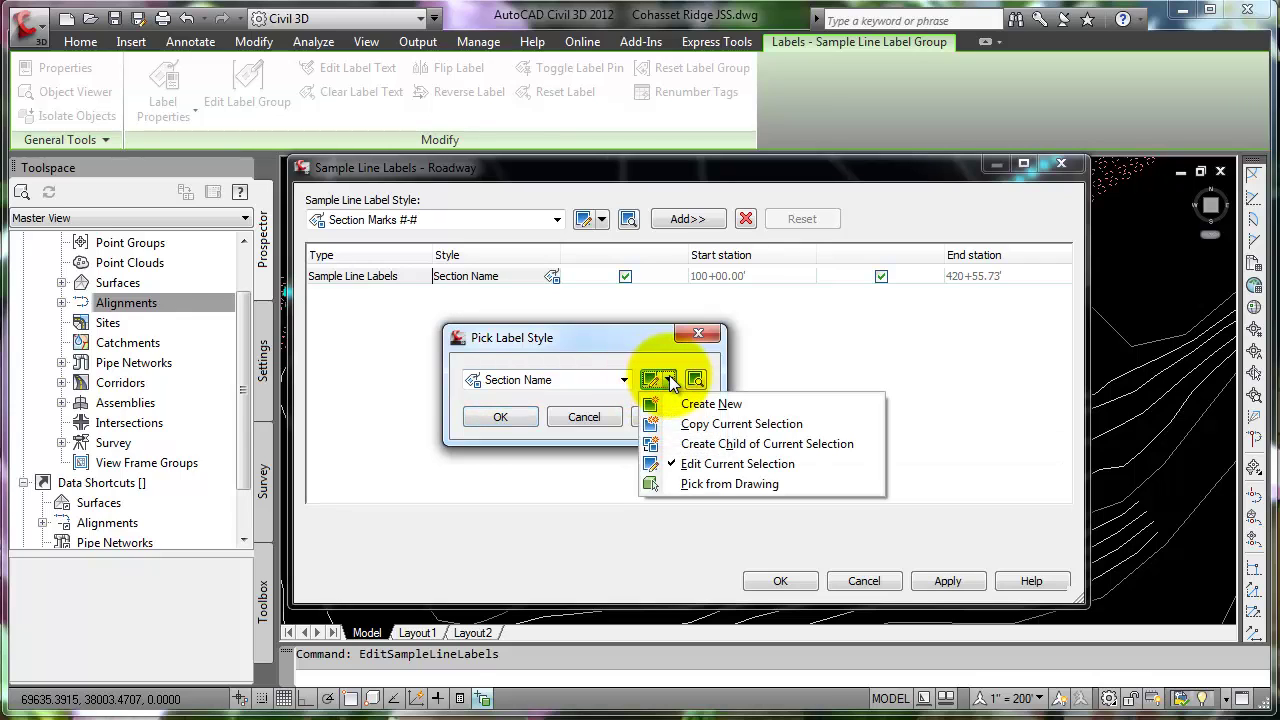
click(750, 463)
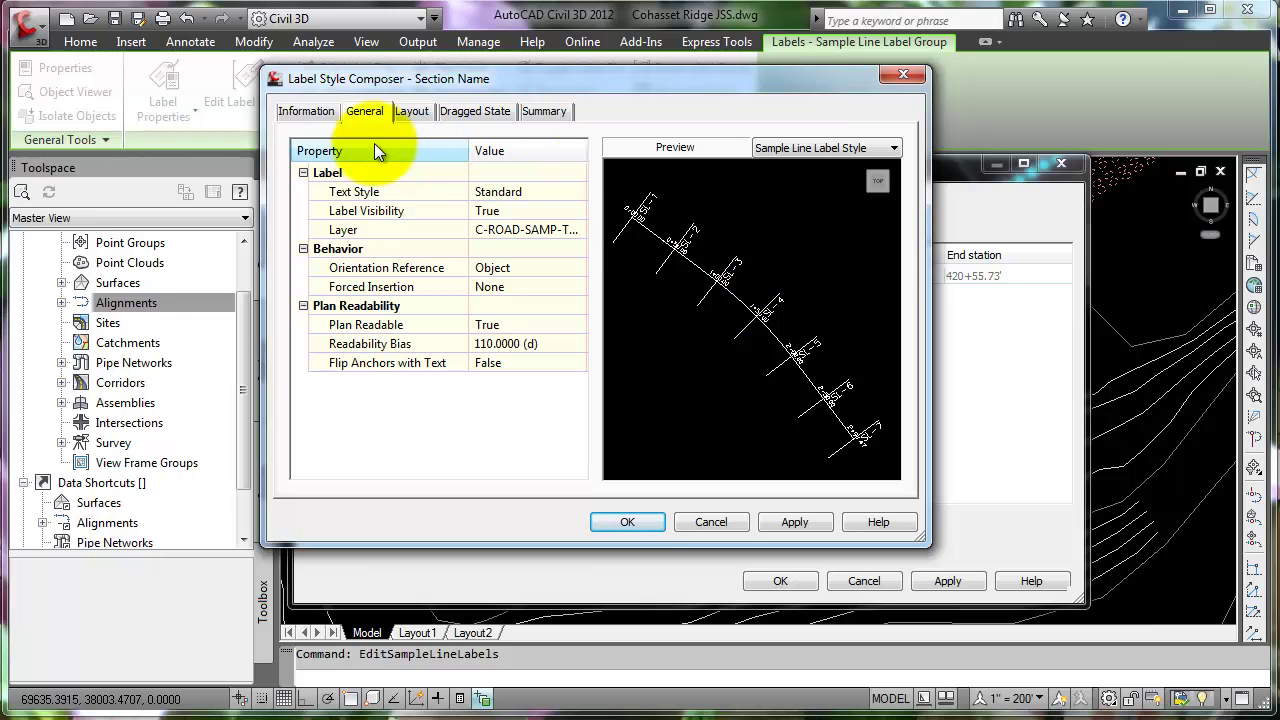
Review the Section Name style's Information, General, Layout, Dragged State and Summary tabs.
click(316, 112)
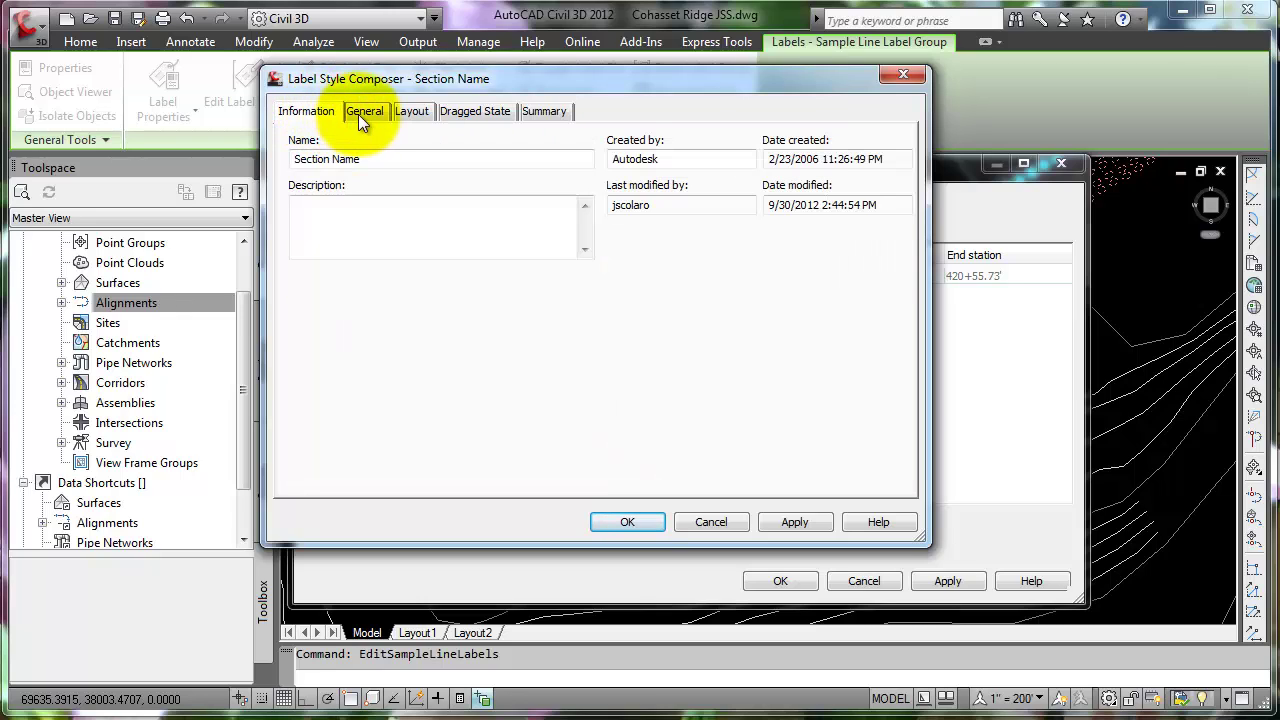
click(368, 115)
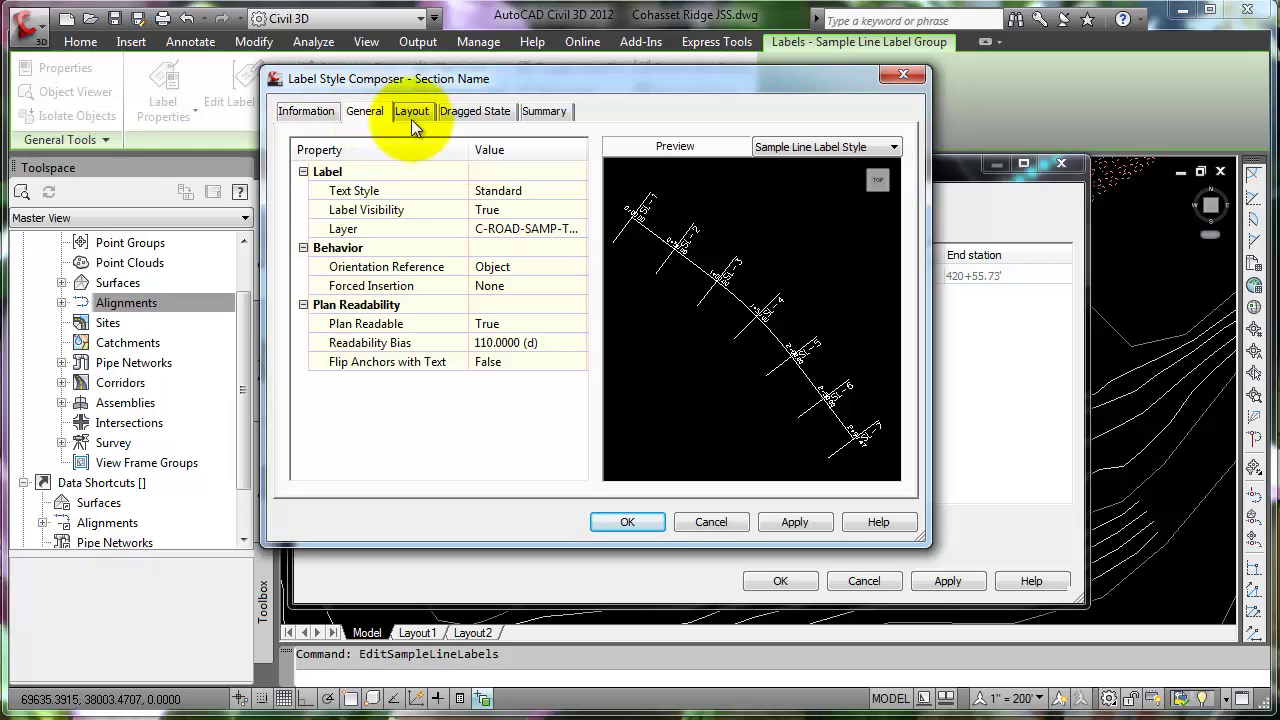
click(410, 114)
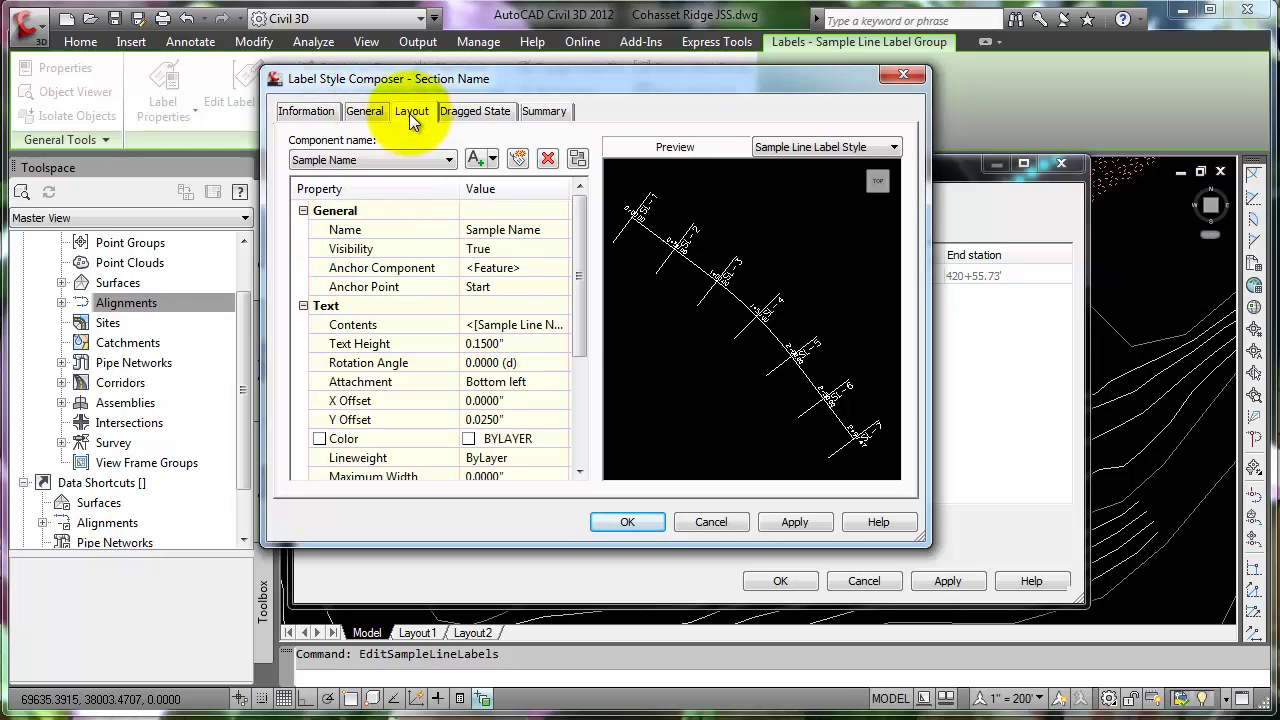
click(472, 114)
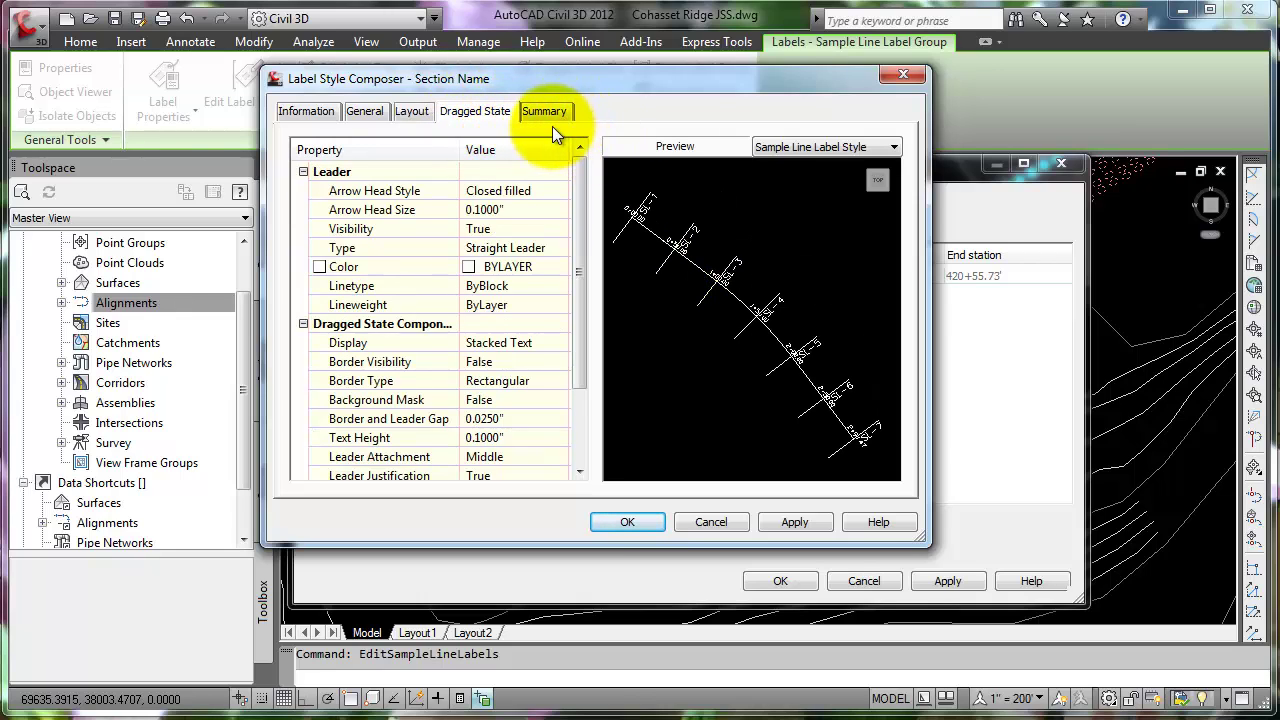
click(540, 112)
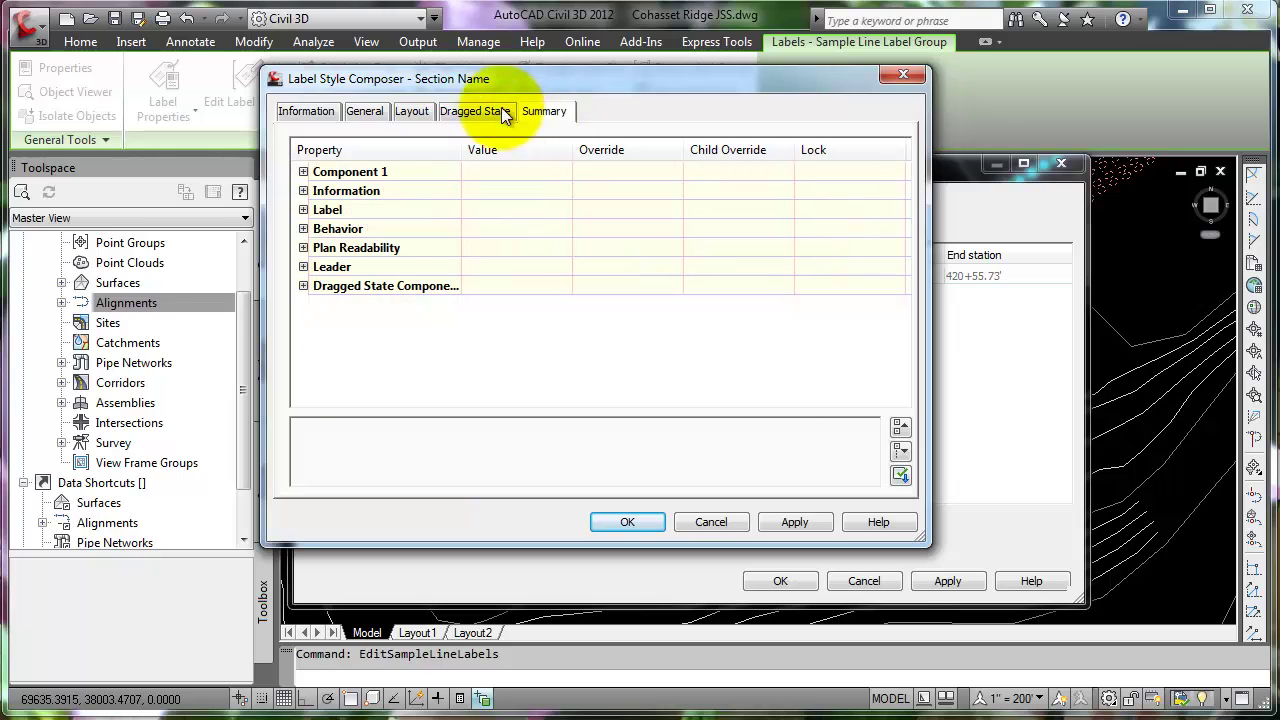
click(369, 113)
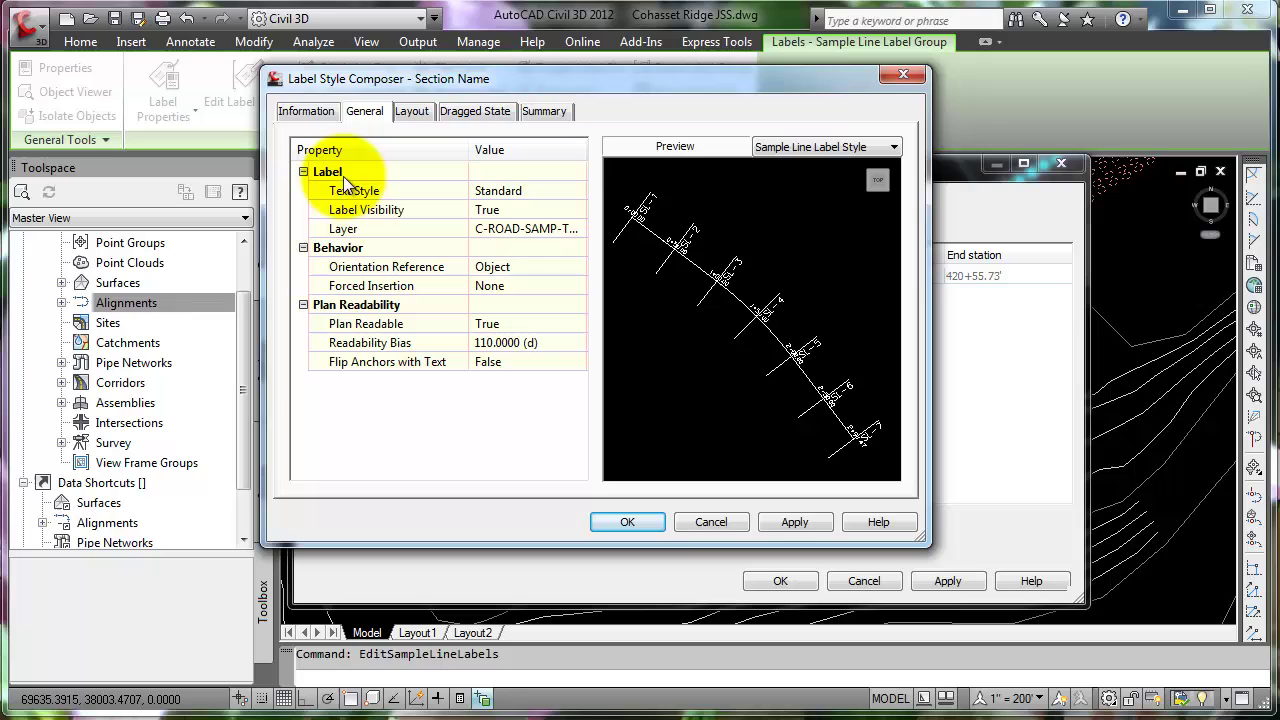
Set Label Visibility to False, keep Section Name as the label style, and apply the labels.
click(500, 212)
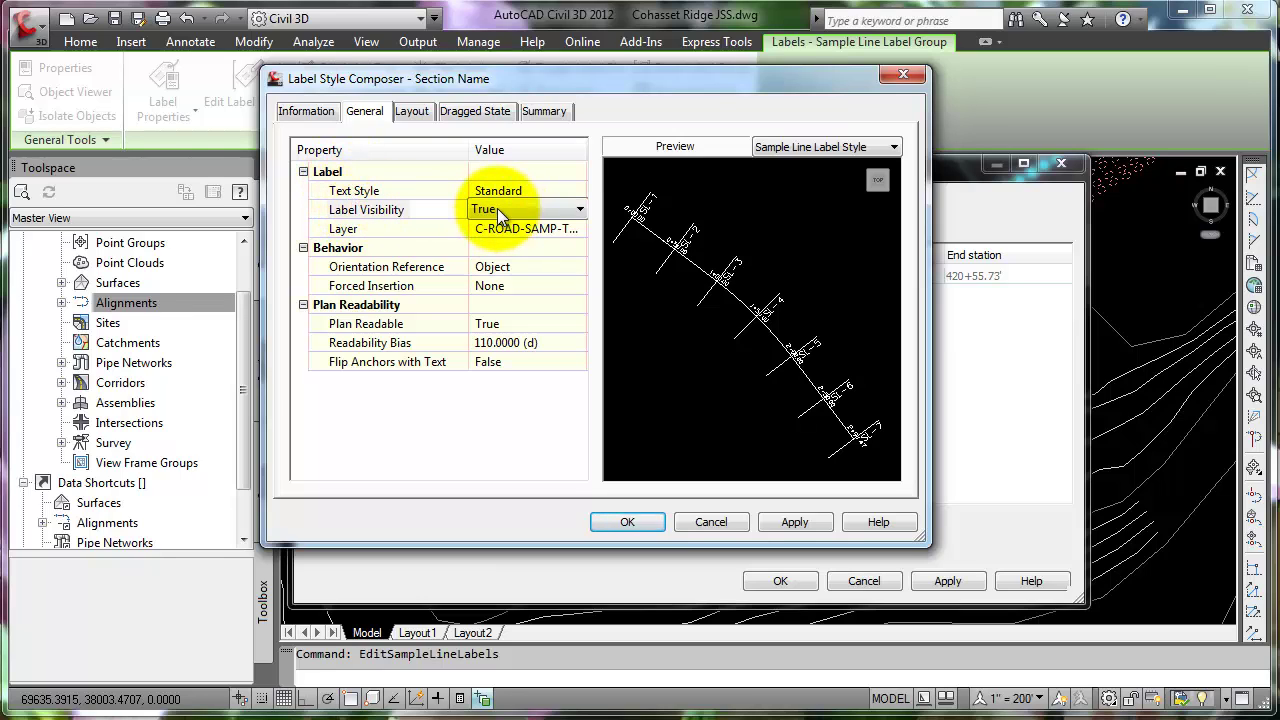
click(580, 216)
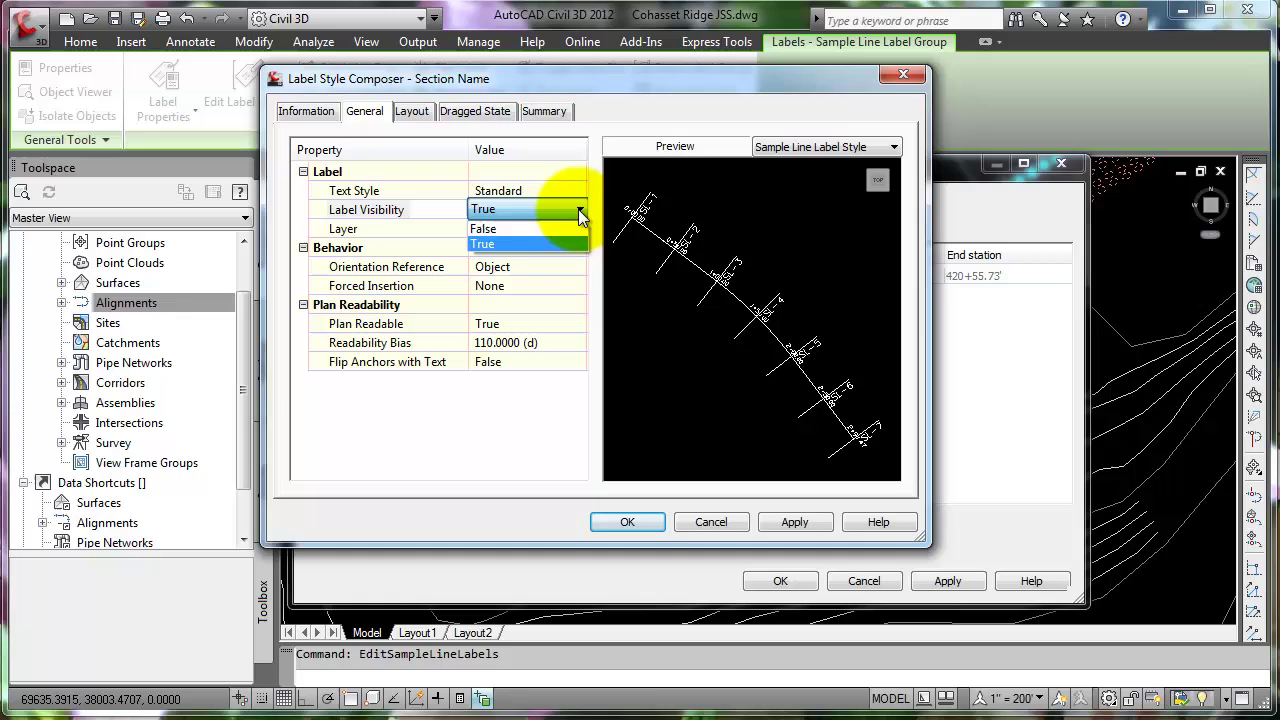
click(480, 230)
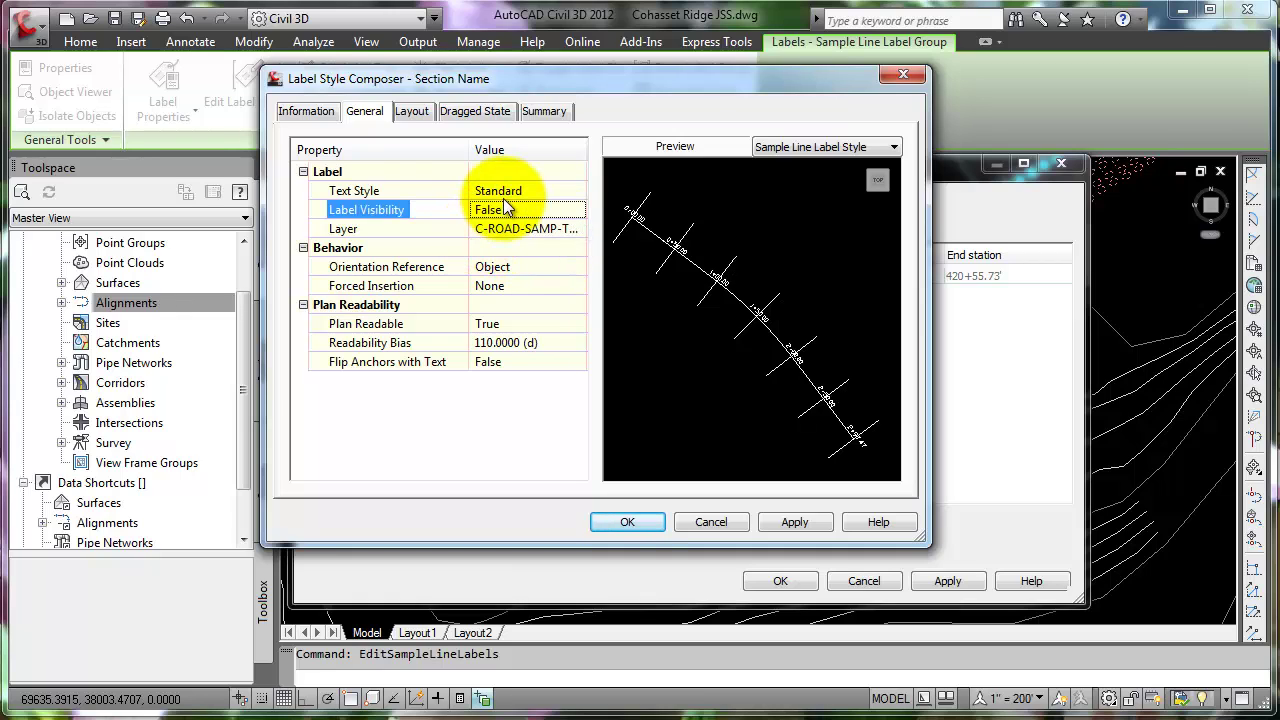
click(628, 521)
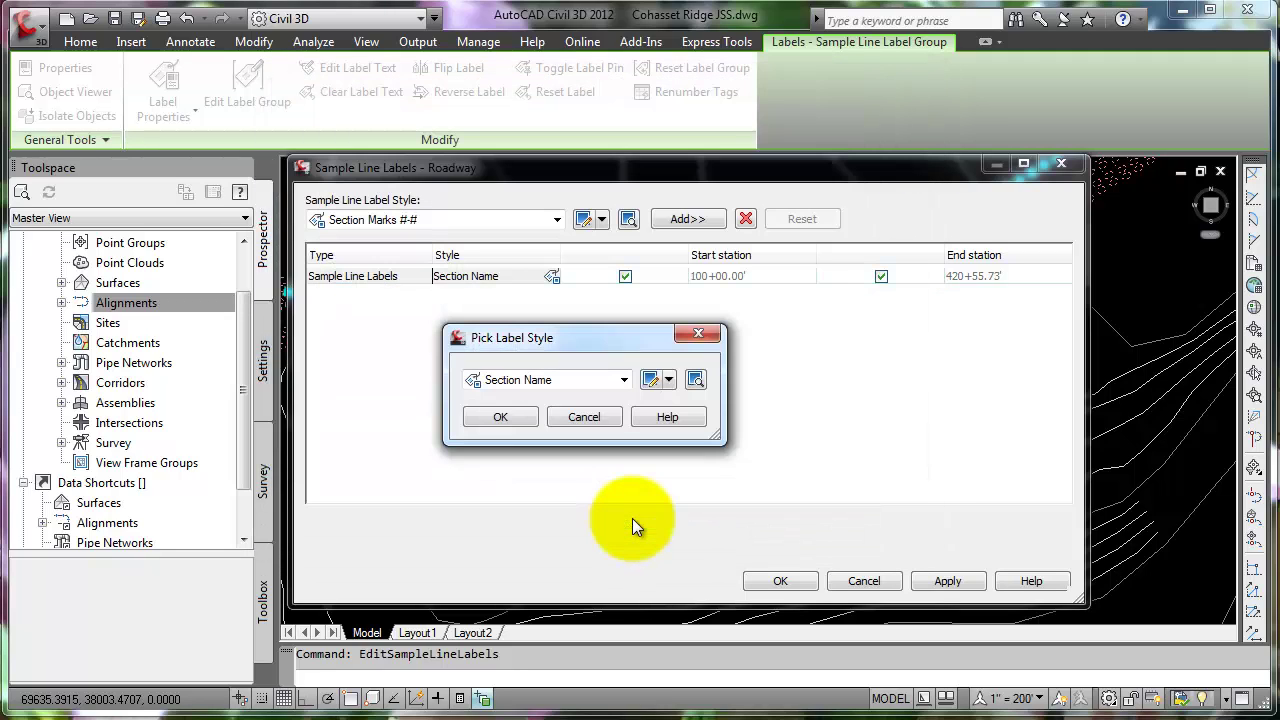
click(488, 417)
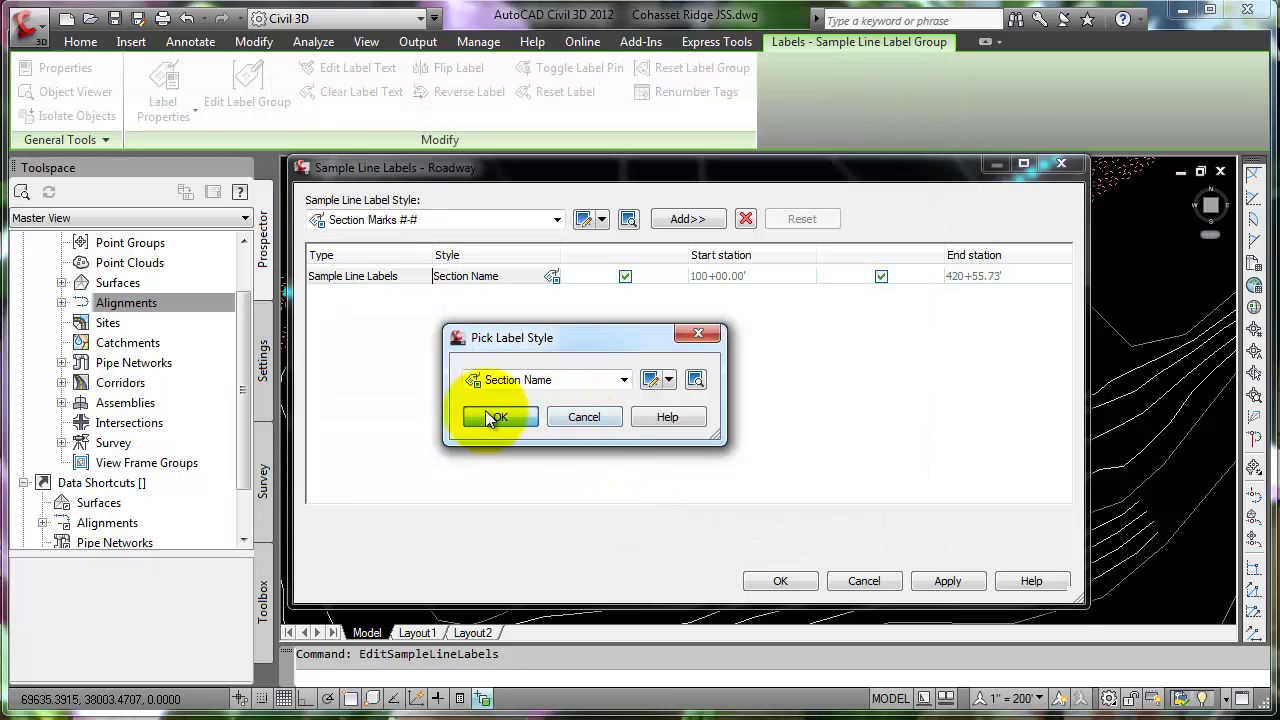
click(948, 581)
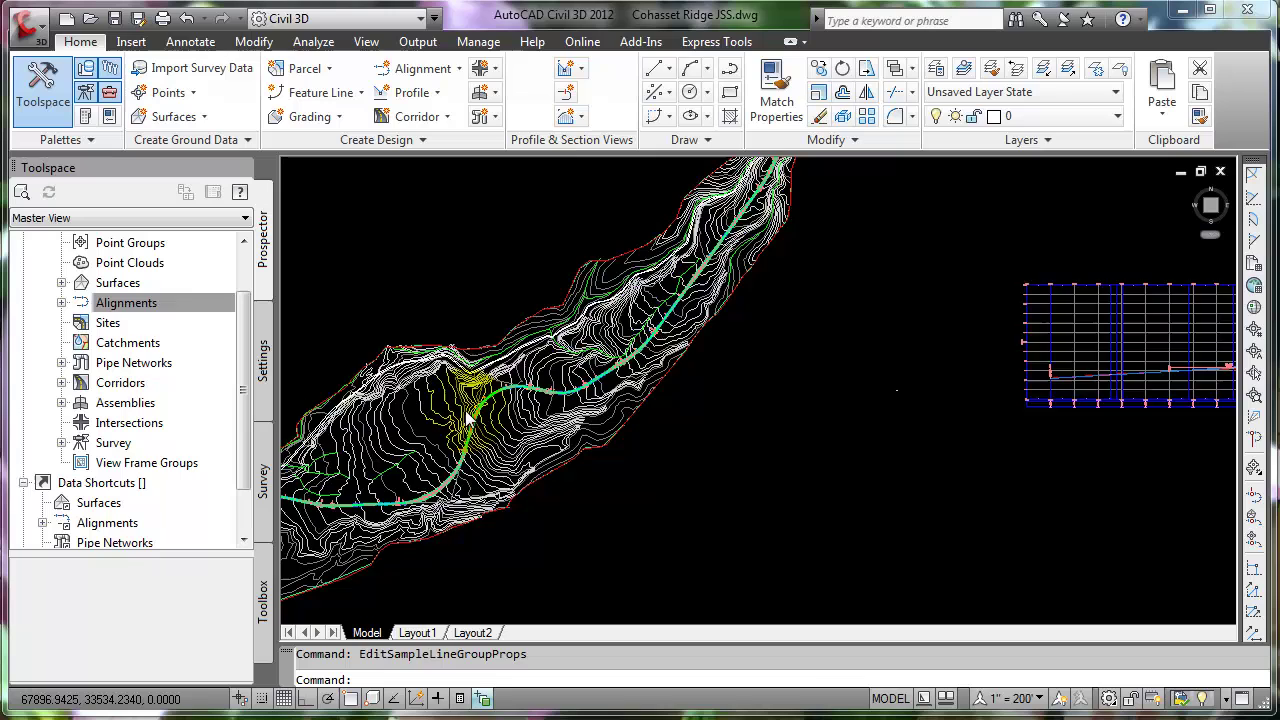
scroll(470, 410, up, 5)
middle_drag(608, 374, 645, 375)
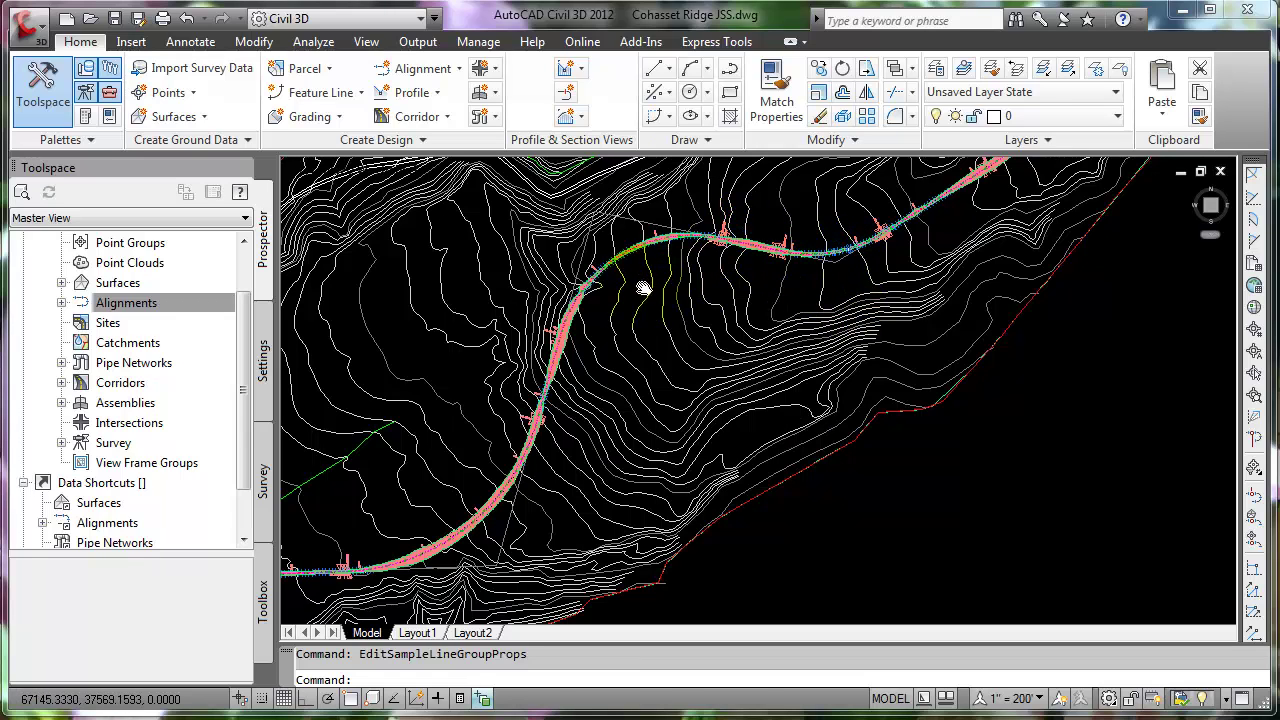
scroll(643, 288, up, 8)
scroll(631, 321, down, 6)
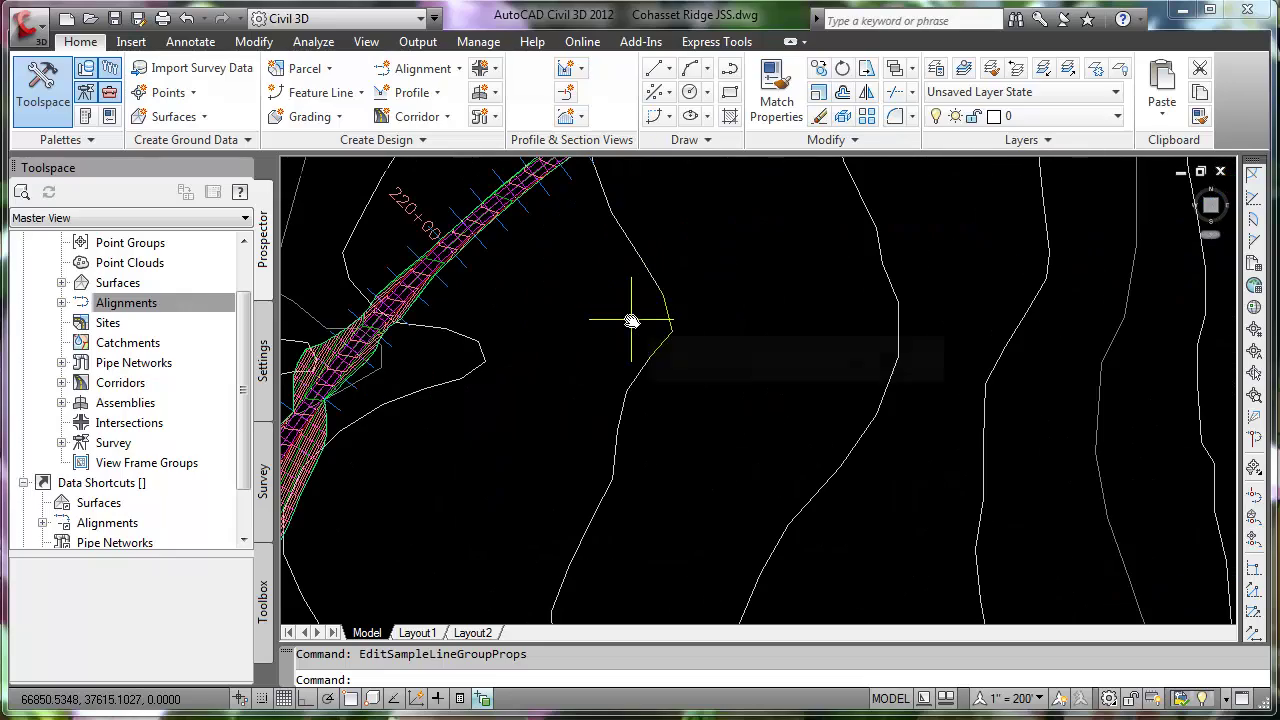
scroll(619, 378, up, 3)
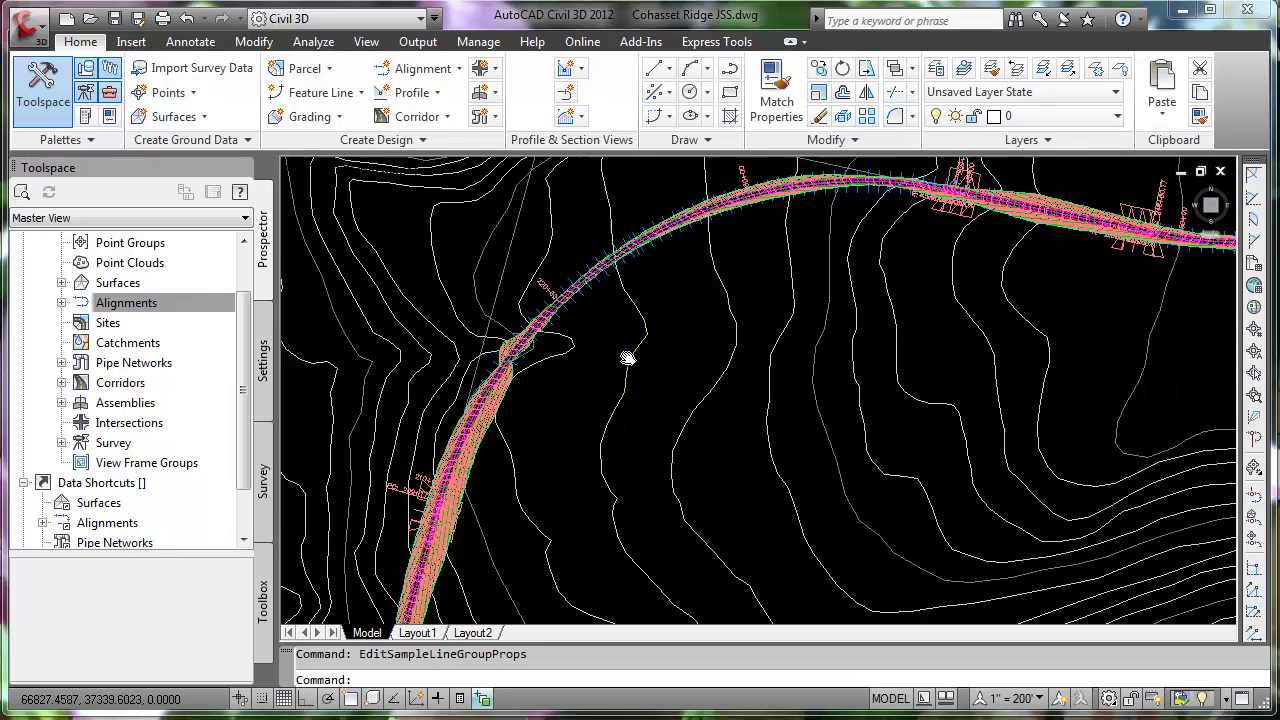
middle_drag(491, 471, 557, 322)
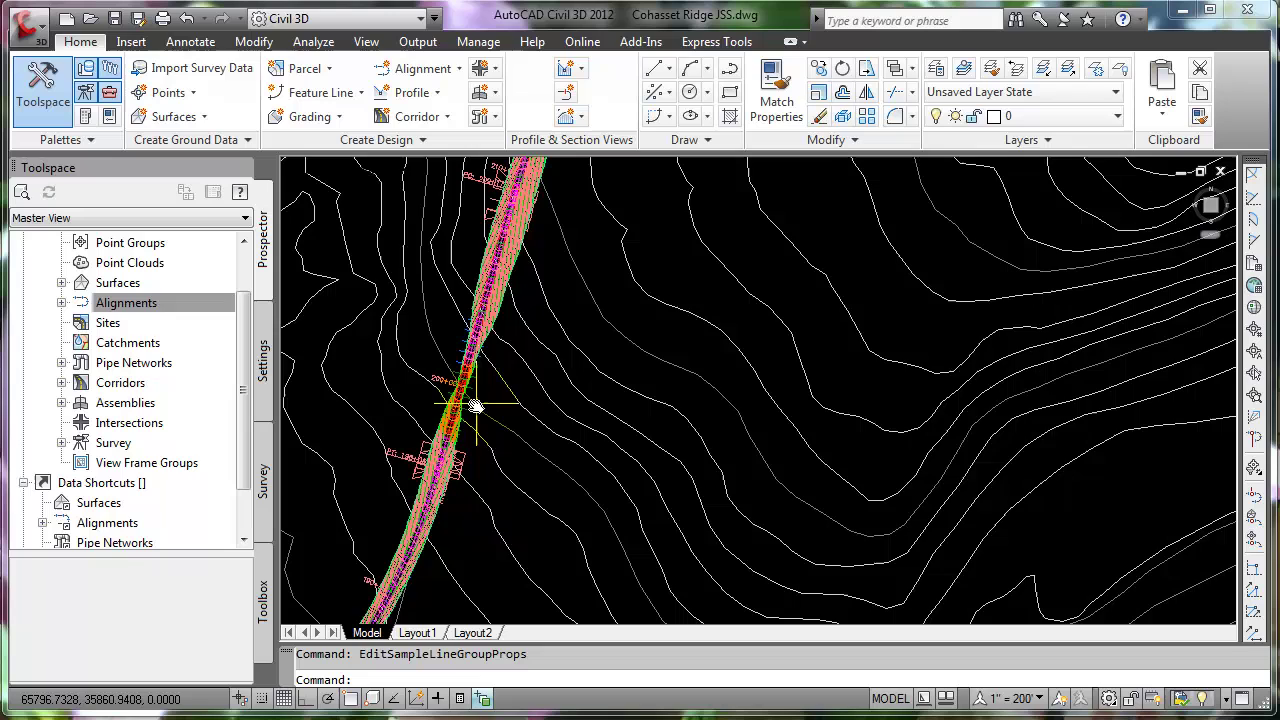
scroll(471, 409, up, 3)
middle_drag(485, 348, 617, 323)
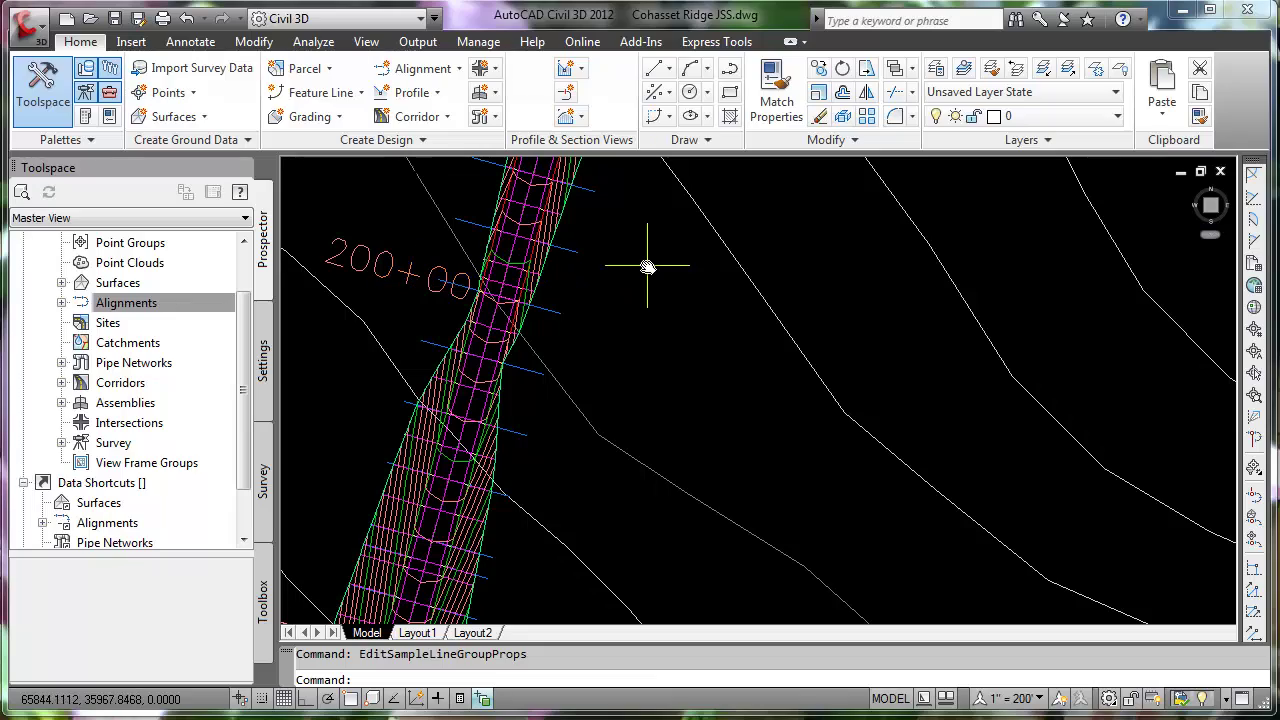
scroll(648, 268, down, 3)
scroll(567, 494, up, 2)
scroll(648, 378, down, 3)
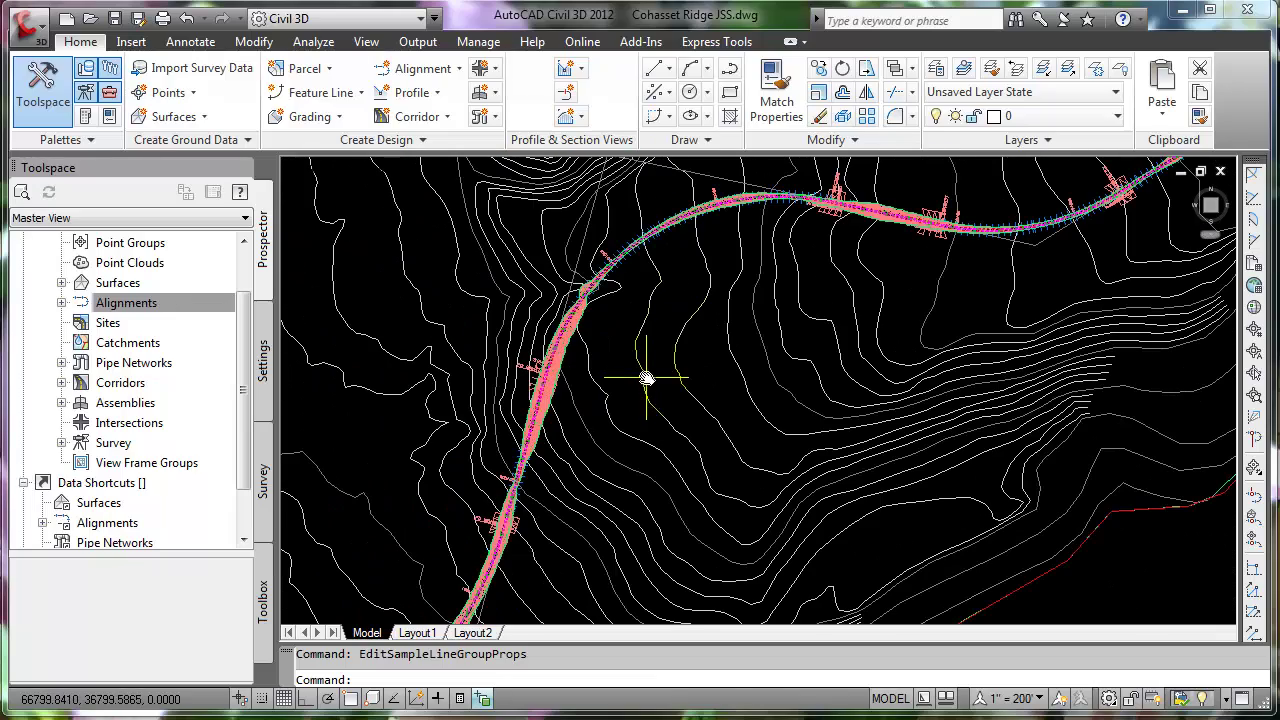
scroll(700, 205, up, 1)
middle_drag(700, 205, 703, 313)
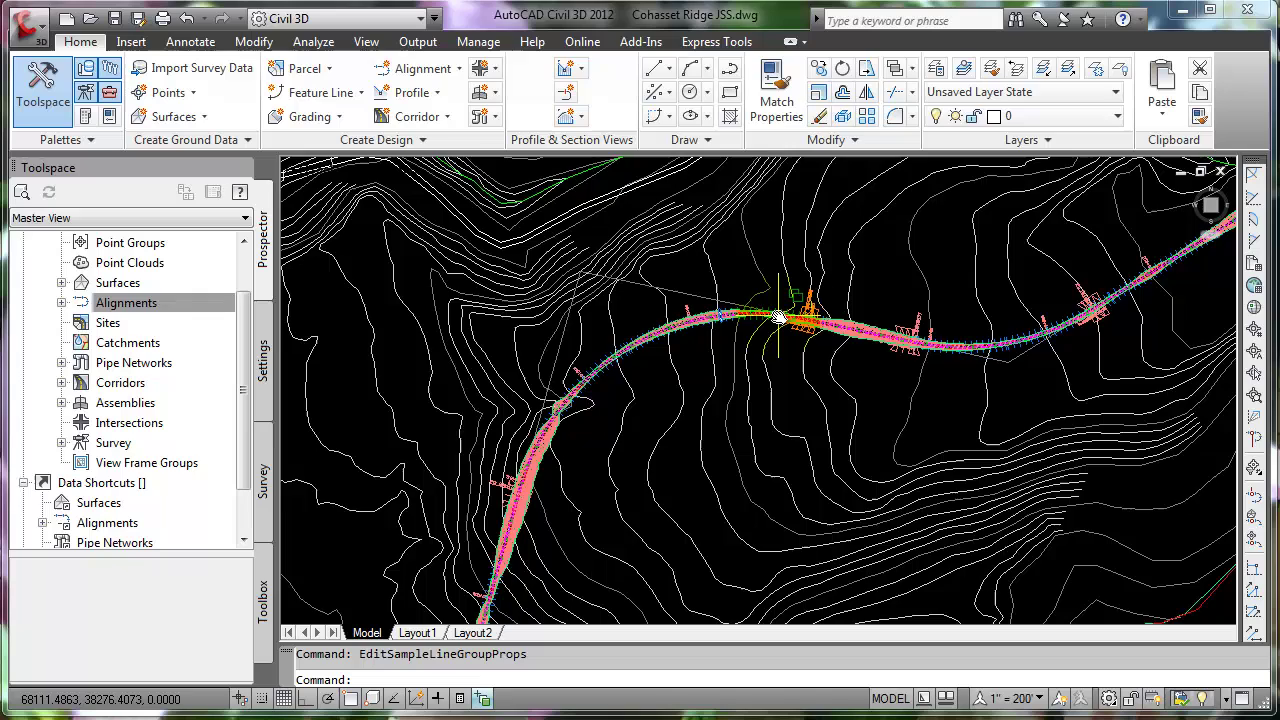
scroll(777, 311, up, 3)
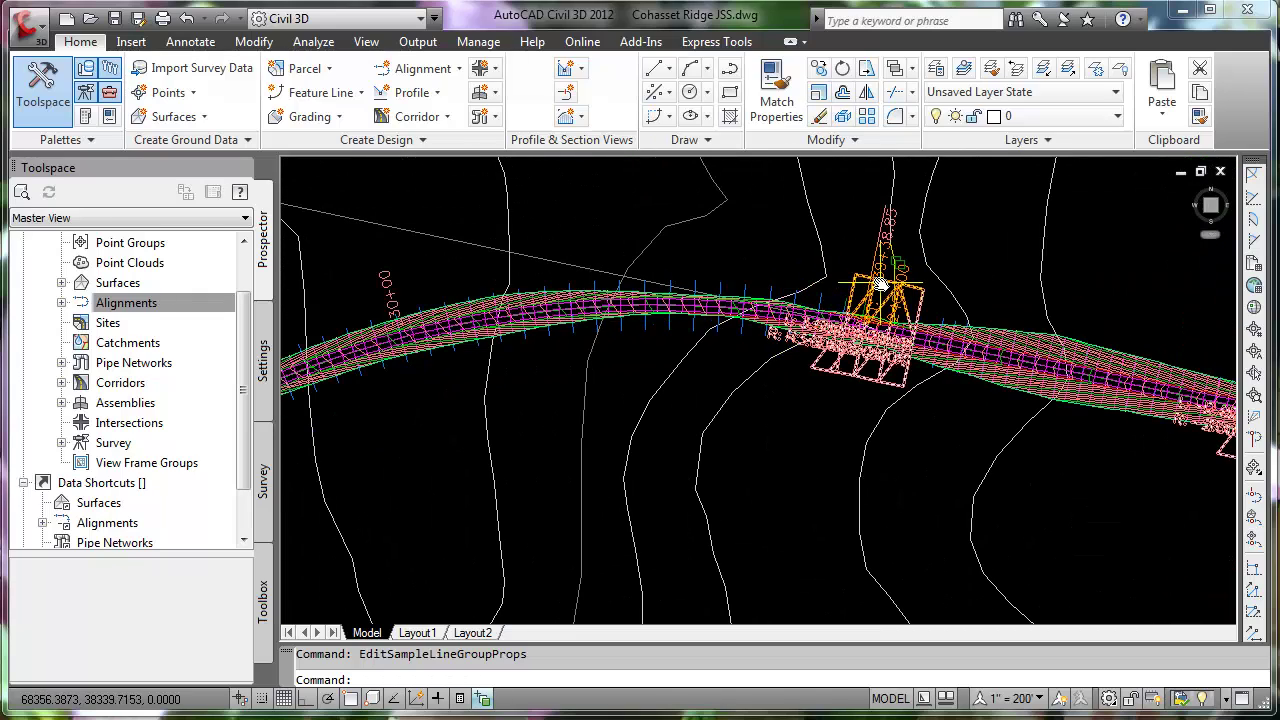
scroll(885, 285, up, 2)
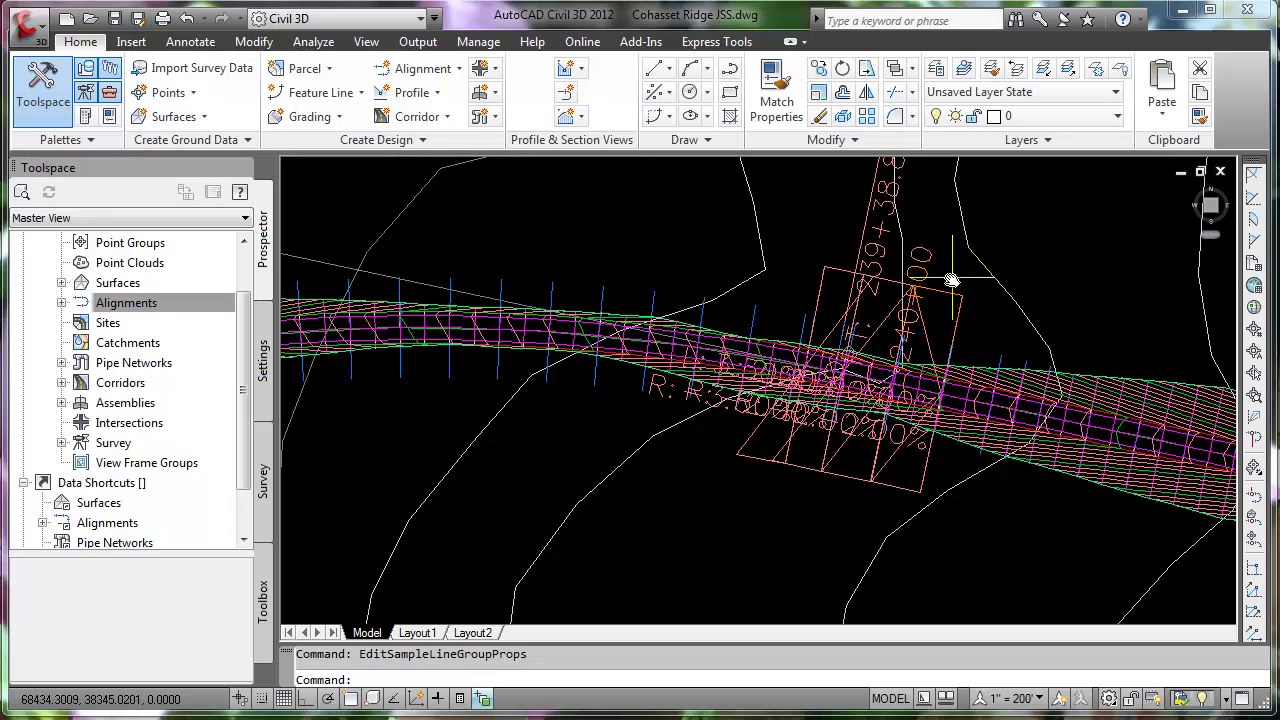
scroll(930, 338, down, 5)
middle_drag(698, 435, 610, 448)
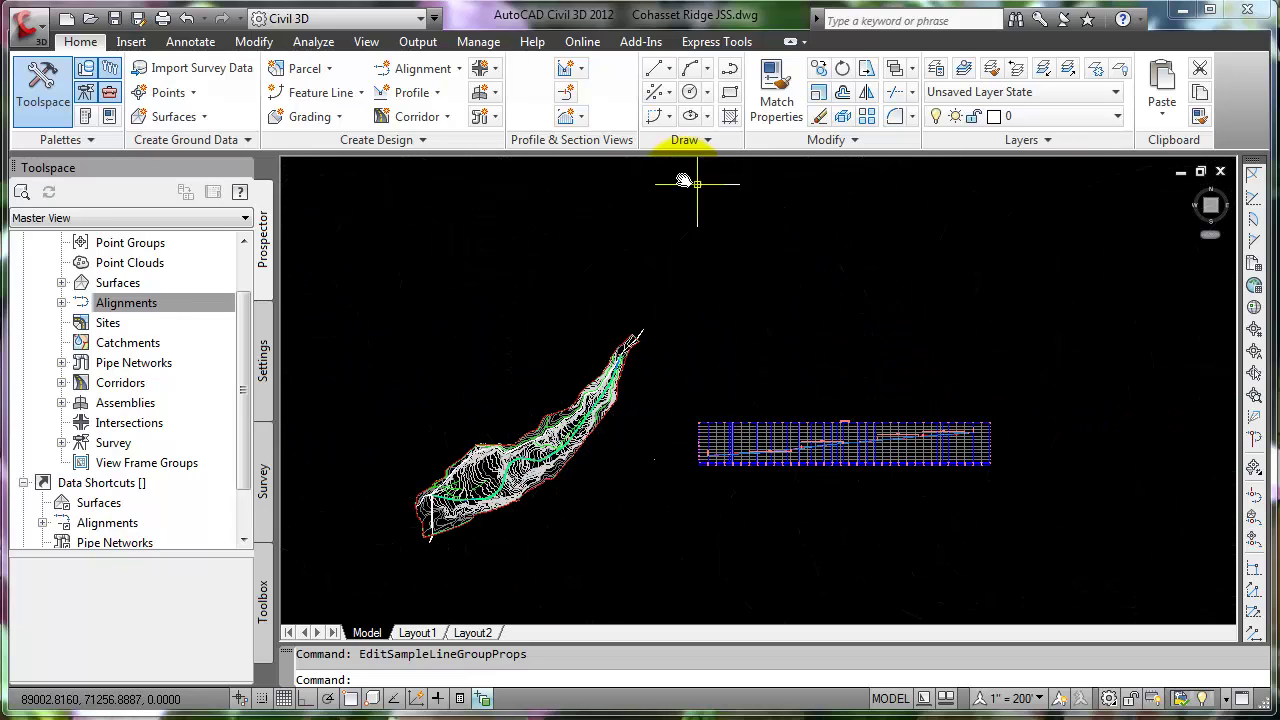
Open Create Multiple Section Views and set a user-specified station range of 200+00 to 240+00.
click(583, 120)
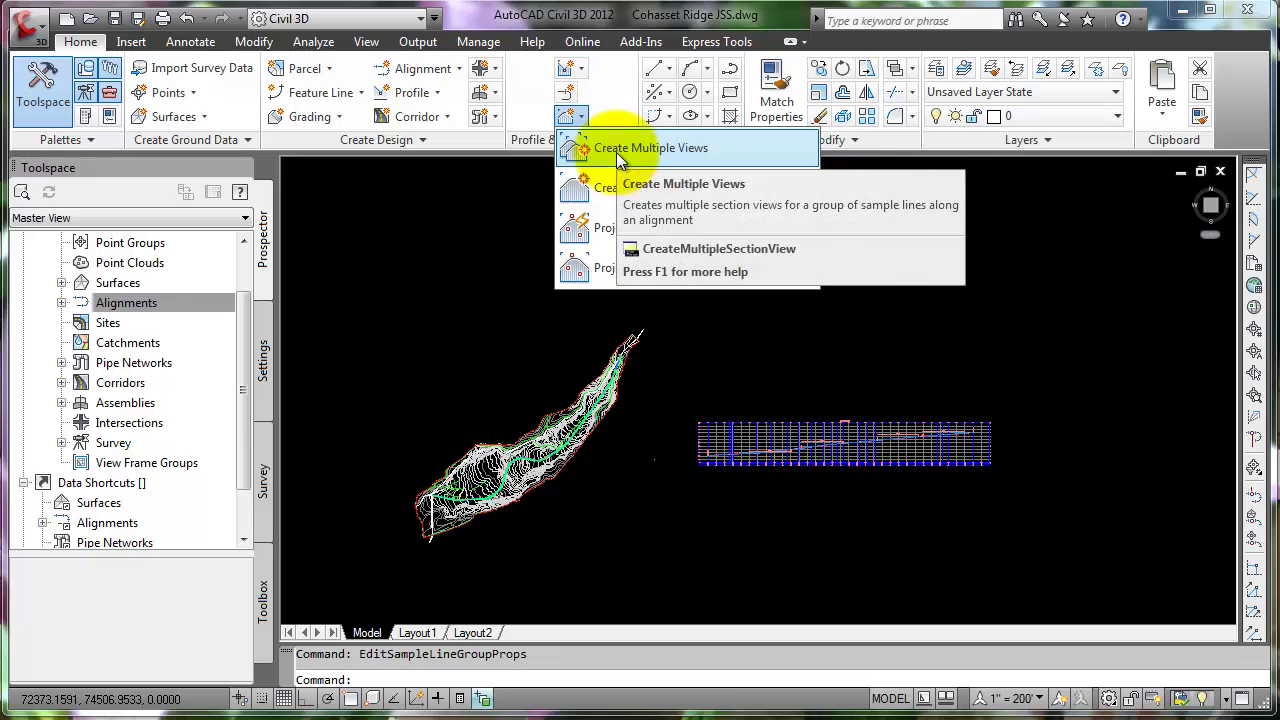
click(616, 152)
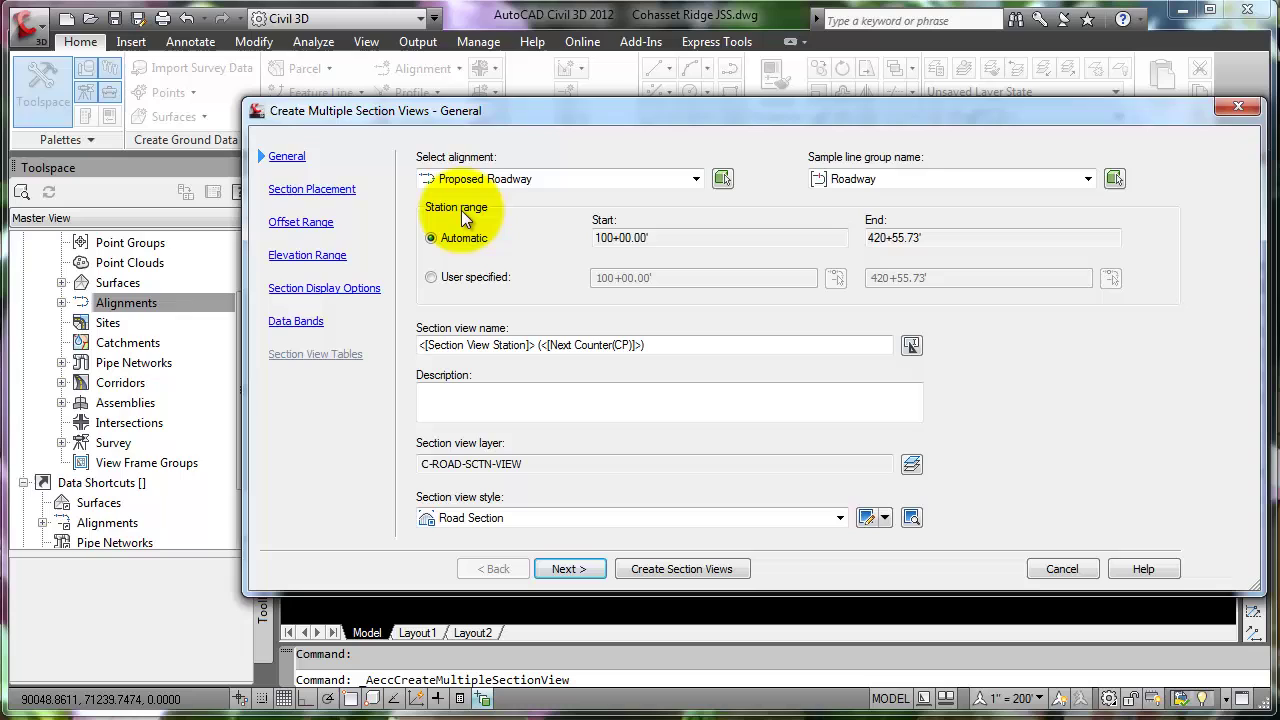
click(431, 279)
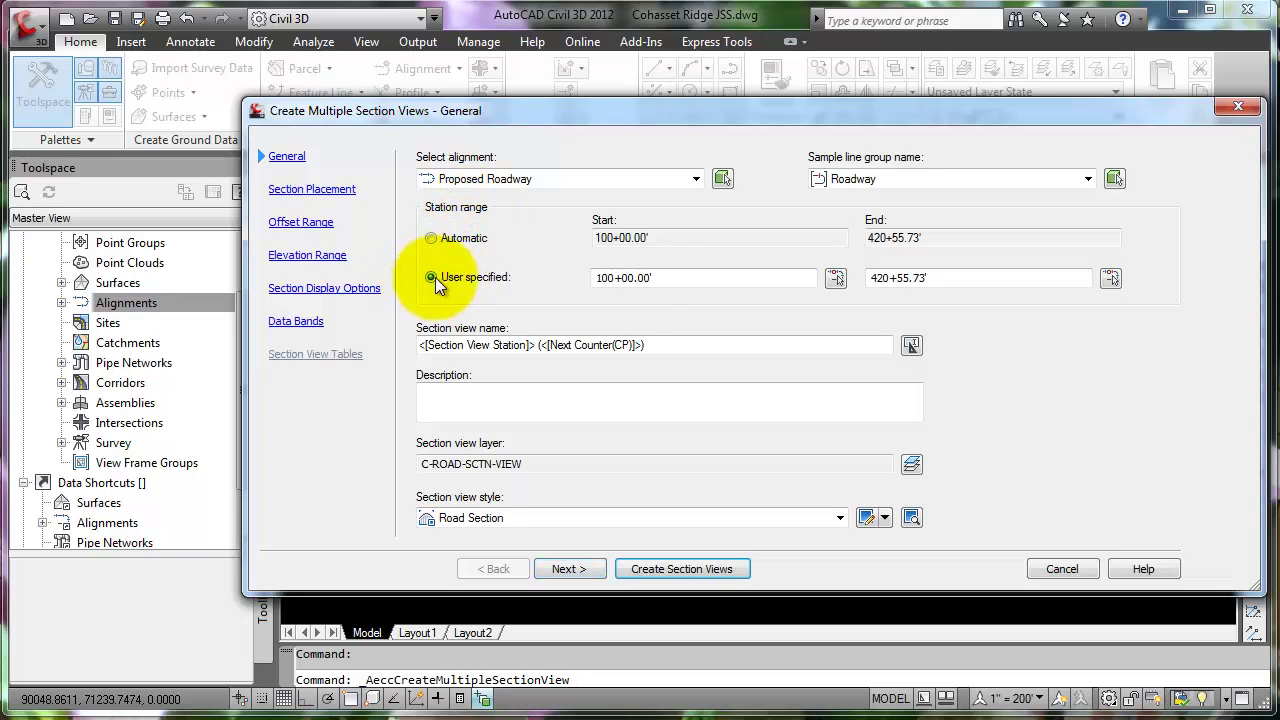
click(598, 278)
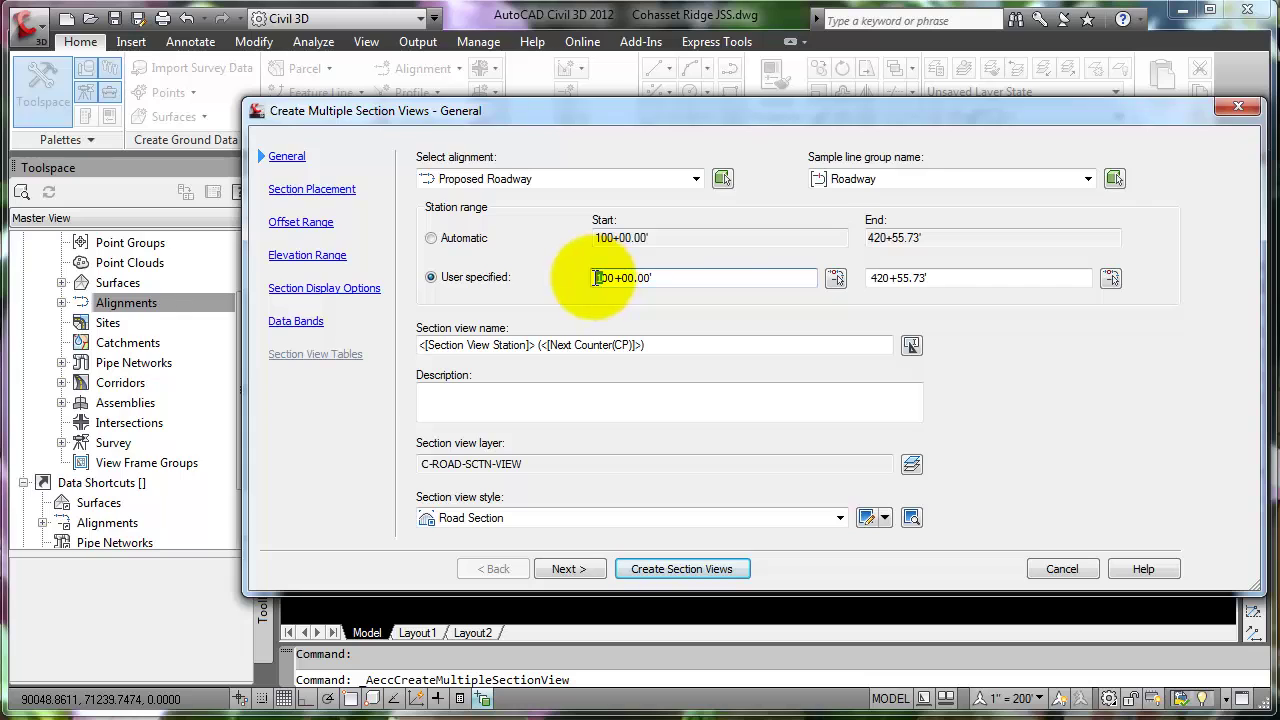
double_click(886, 277)
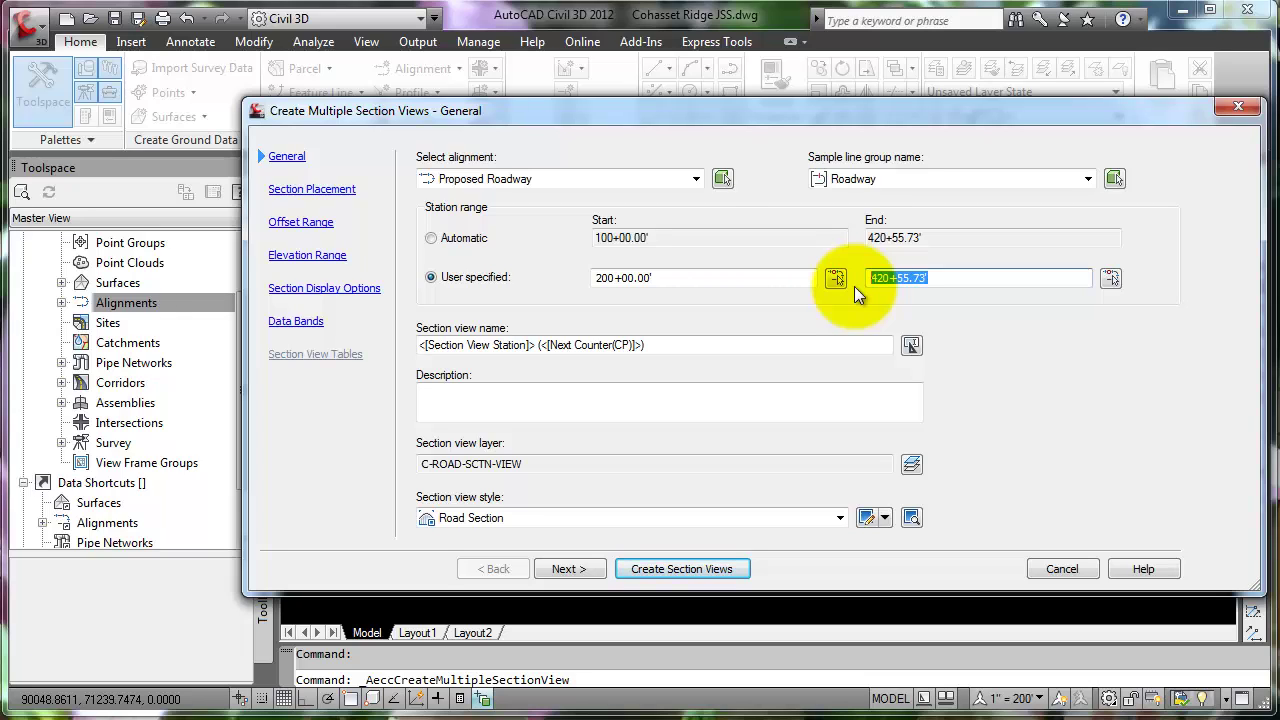
text(24000)
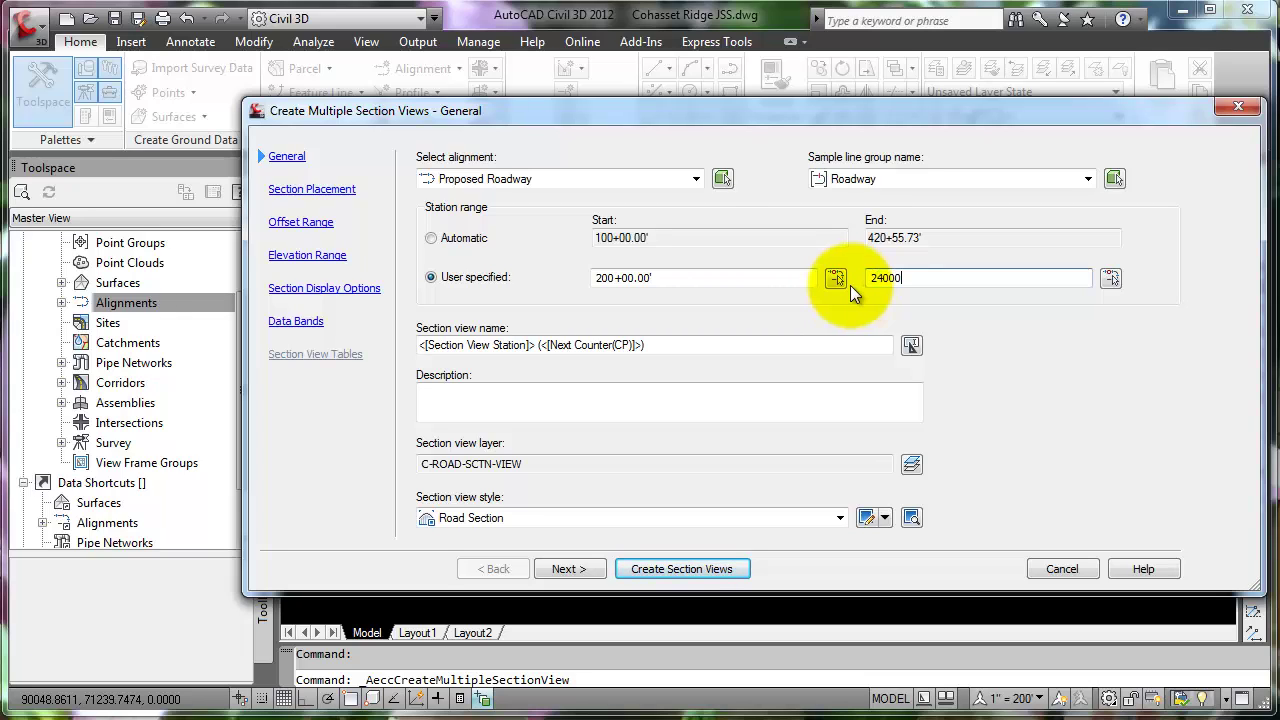
click(828, 345)
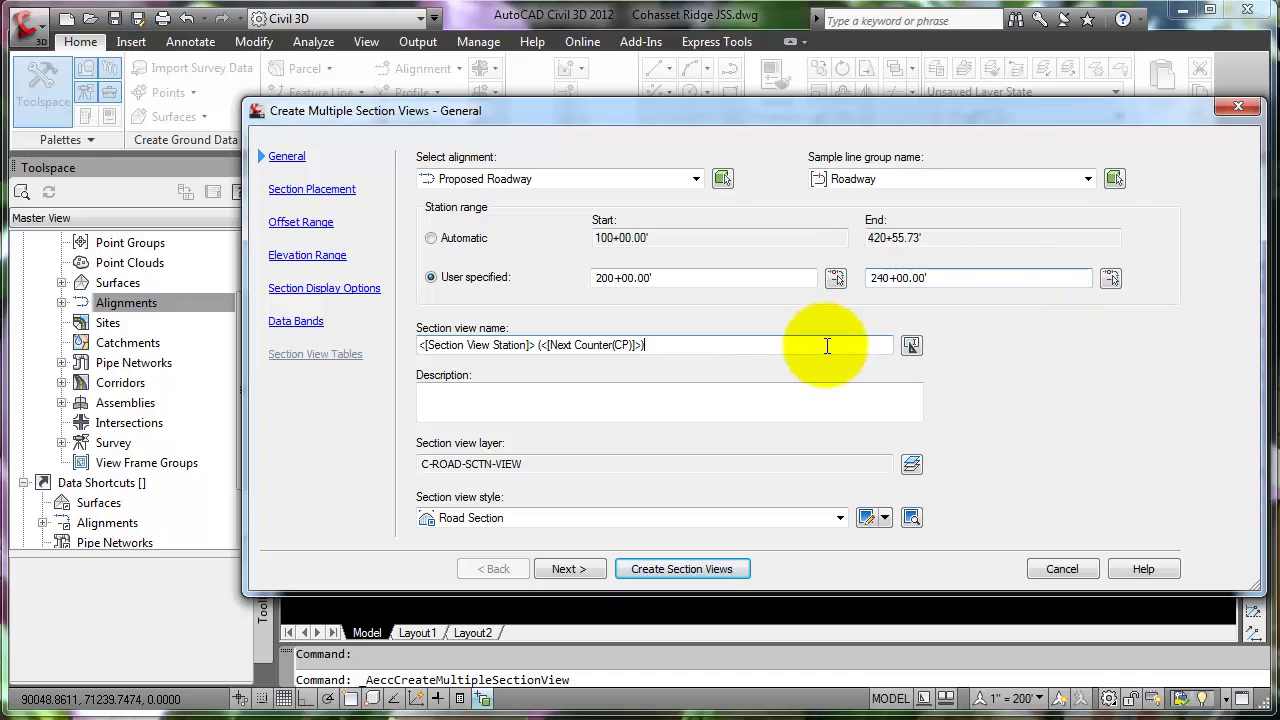
Choose Draft section placement and open the Basic group plot style settings.
click(566, 569)
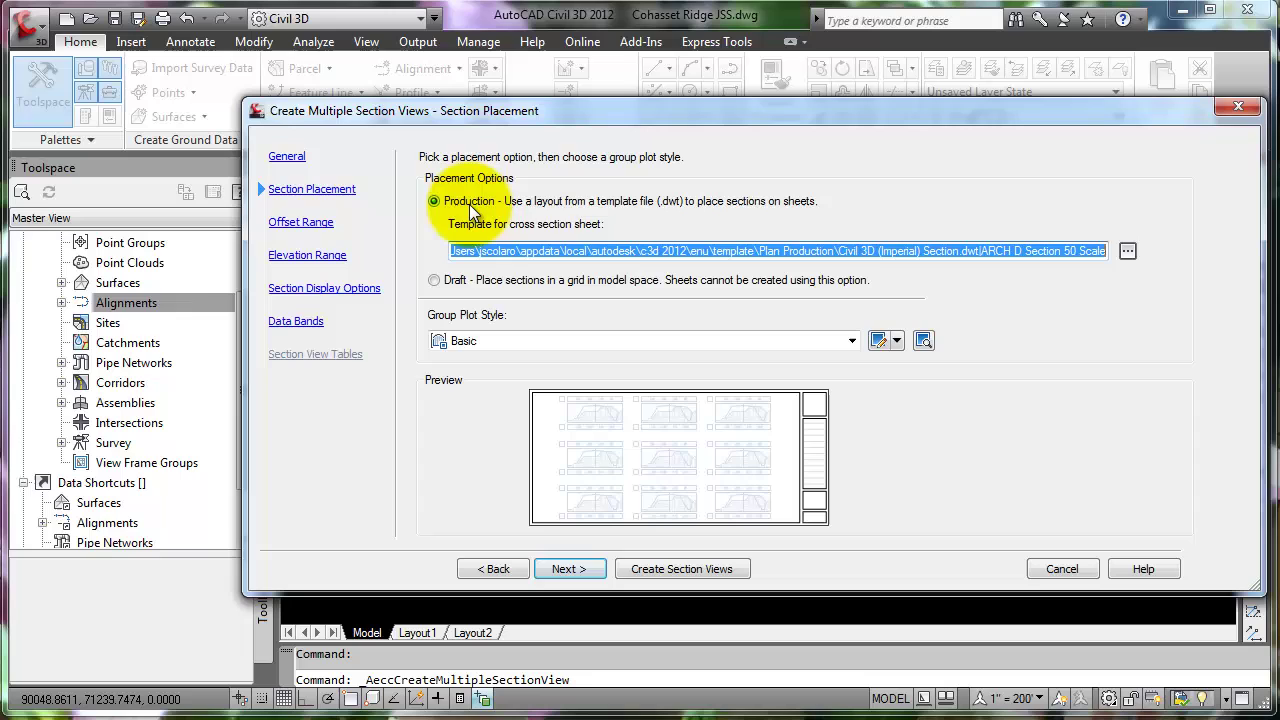
click(438, 279)
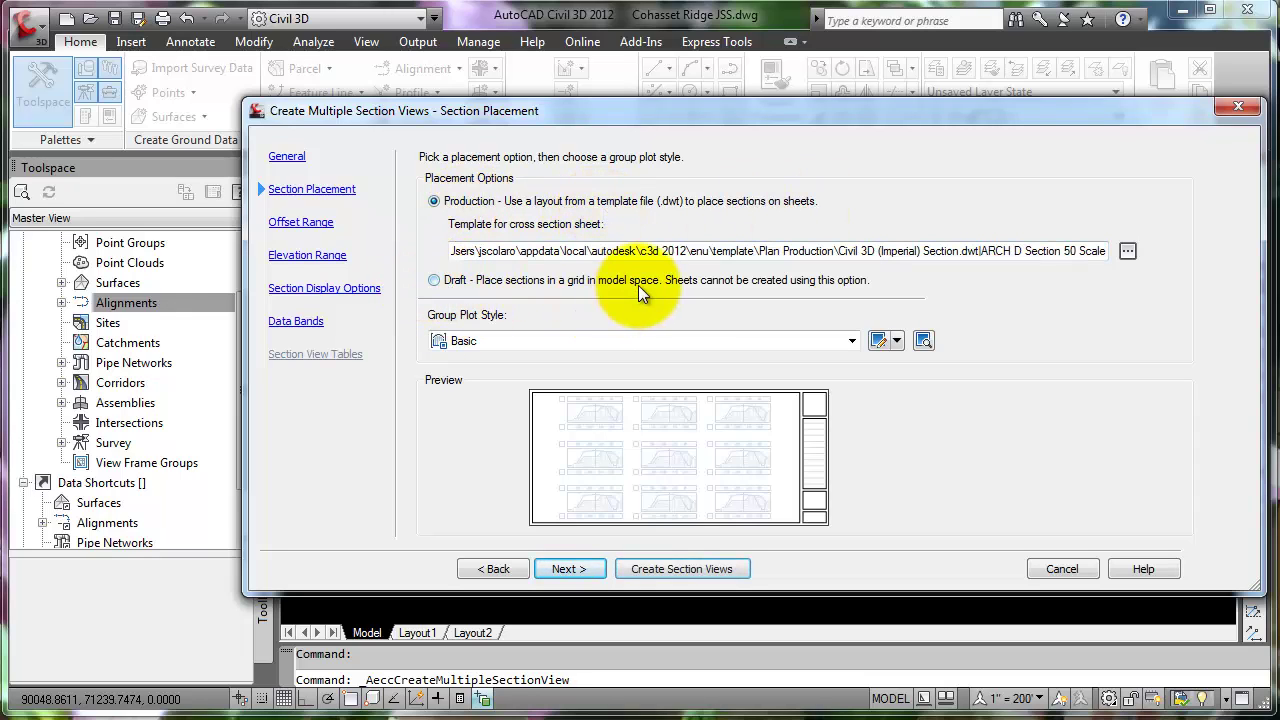
click(433, 280)
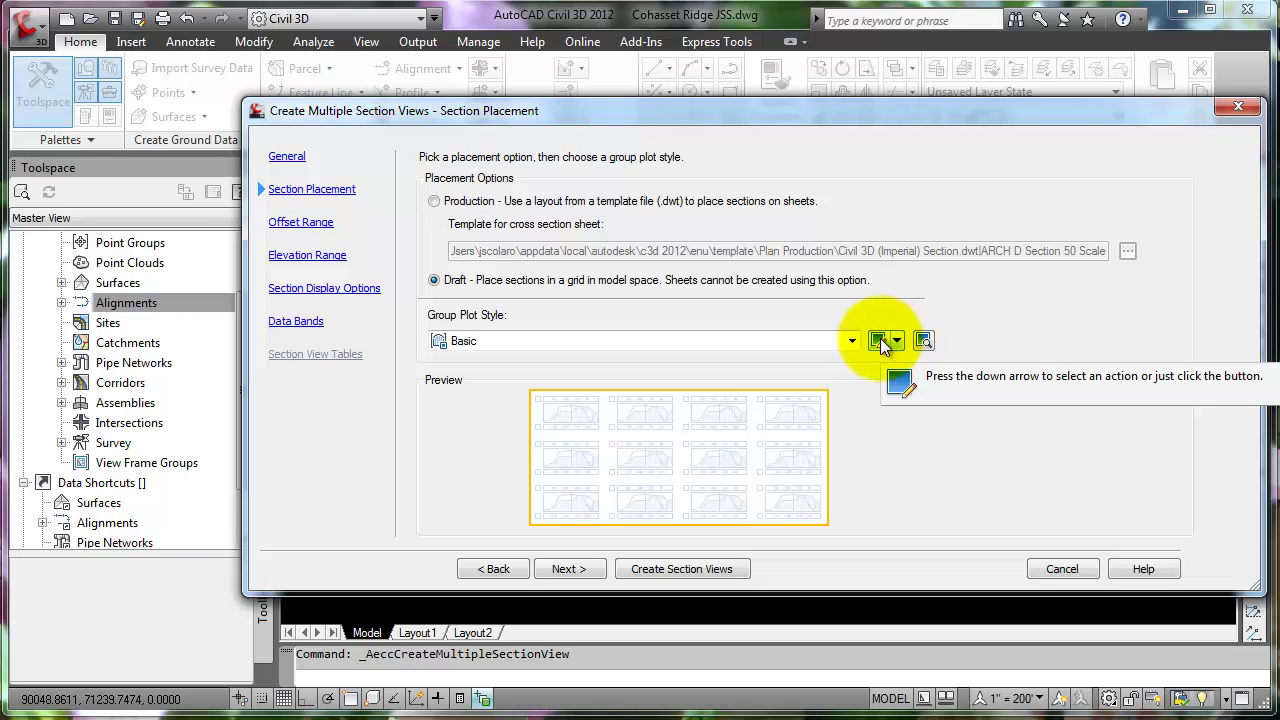
click(878, 341)
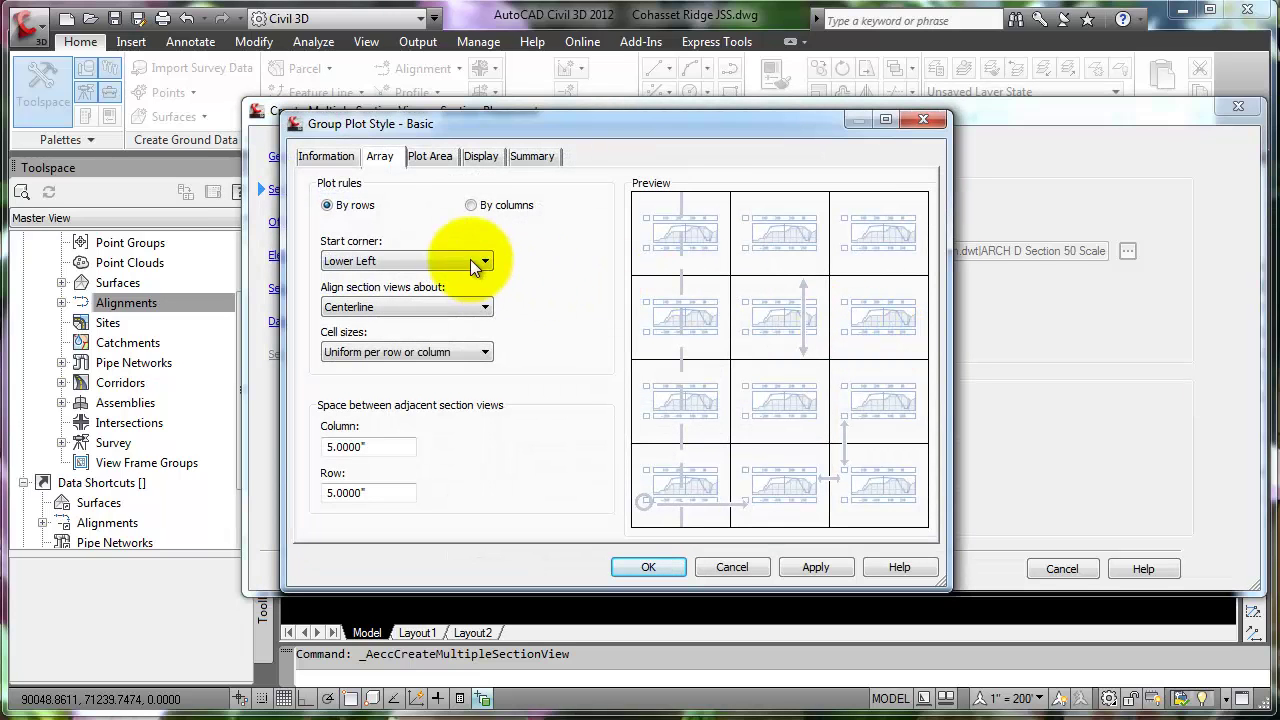
Review the Basic group plot style's Array, Information, Plot Area, Display and Summary tabs, closing it unchanged.
click(475, 262)
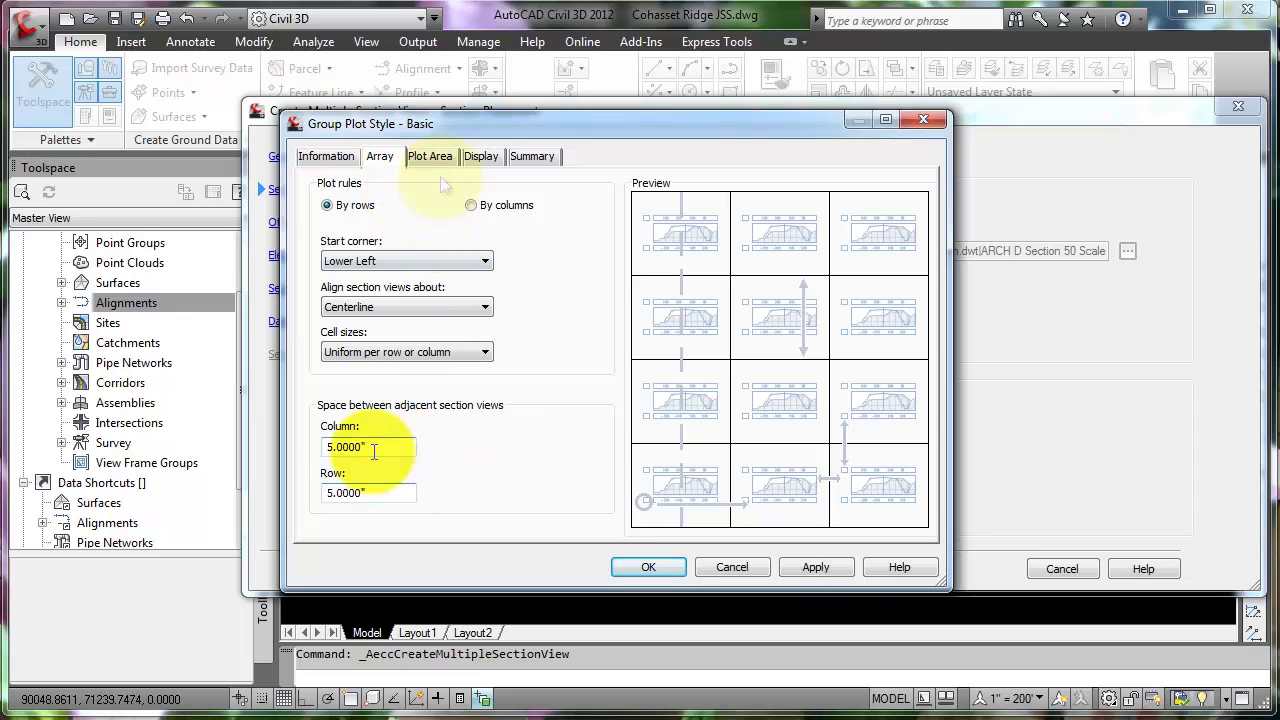
click(344, 156)
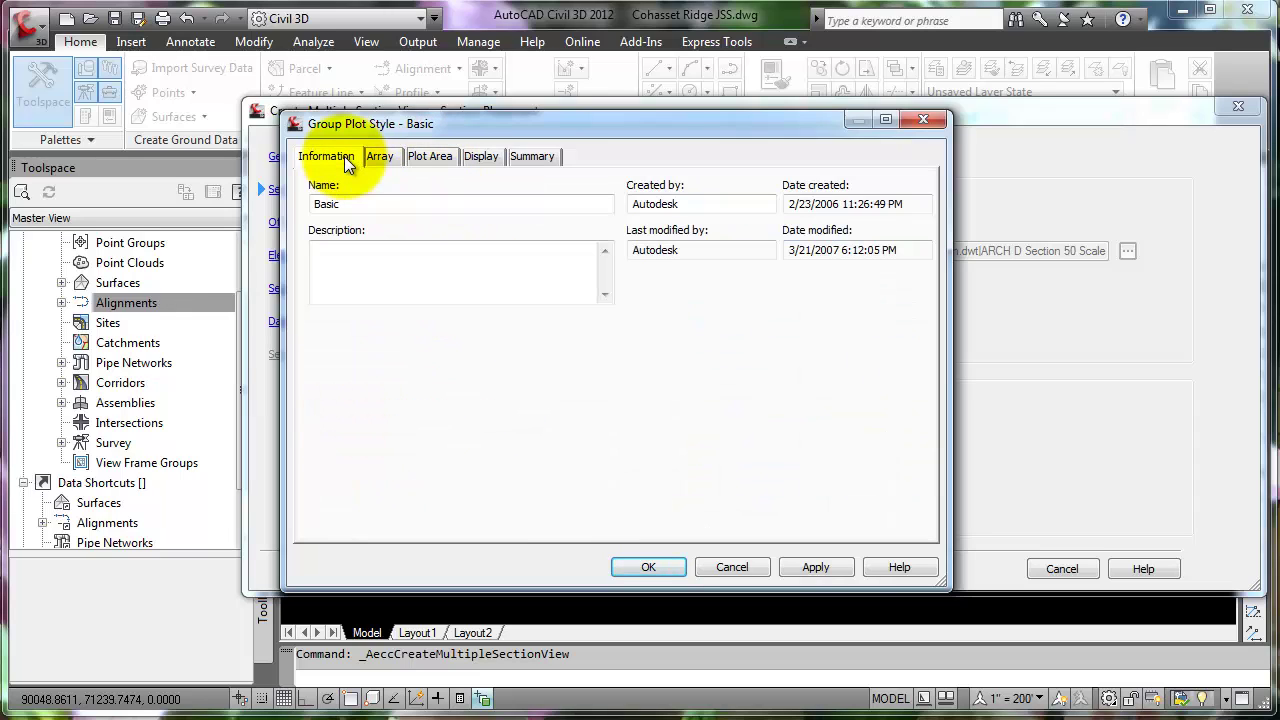
click(449, 158)
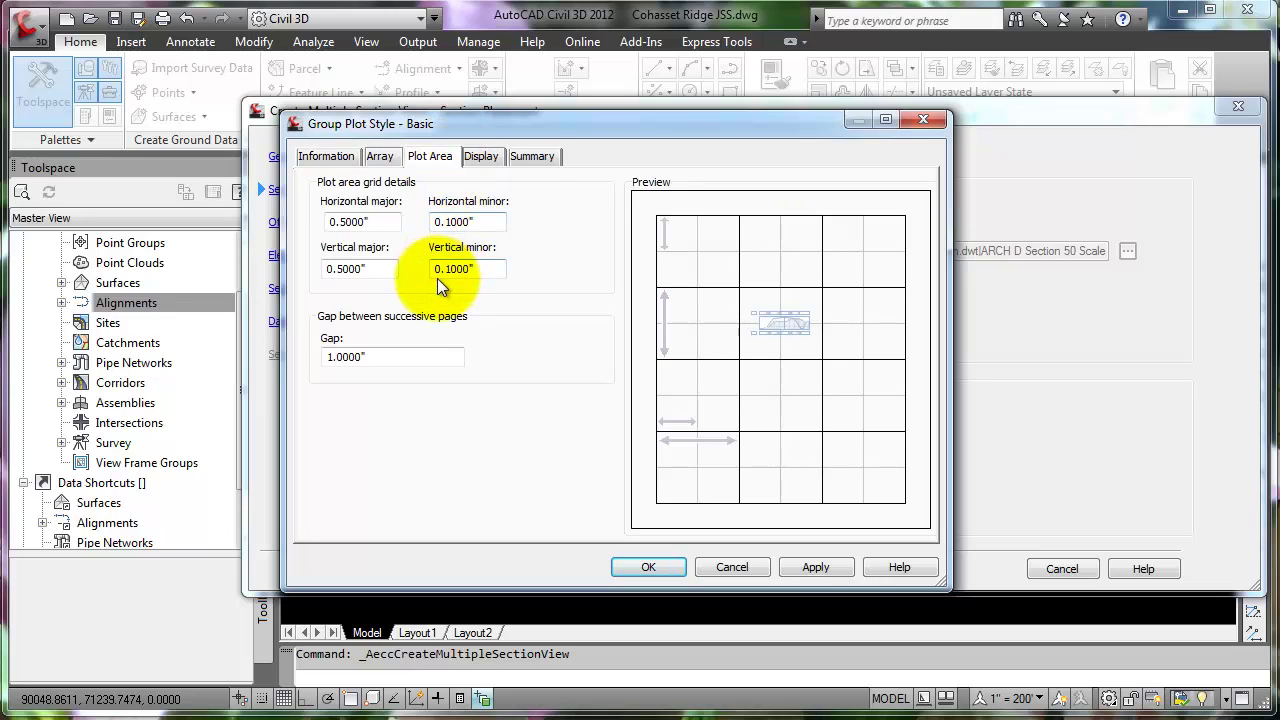
click(488, 157)
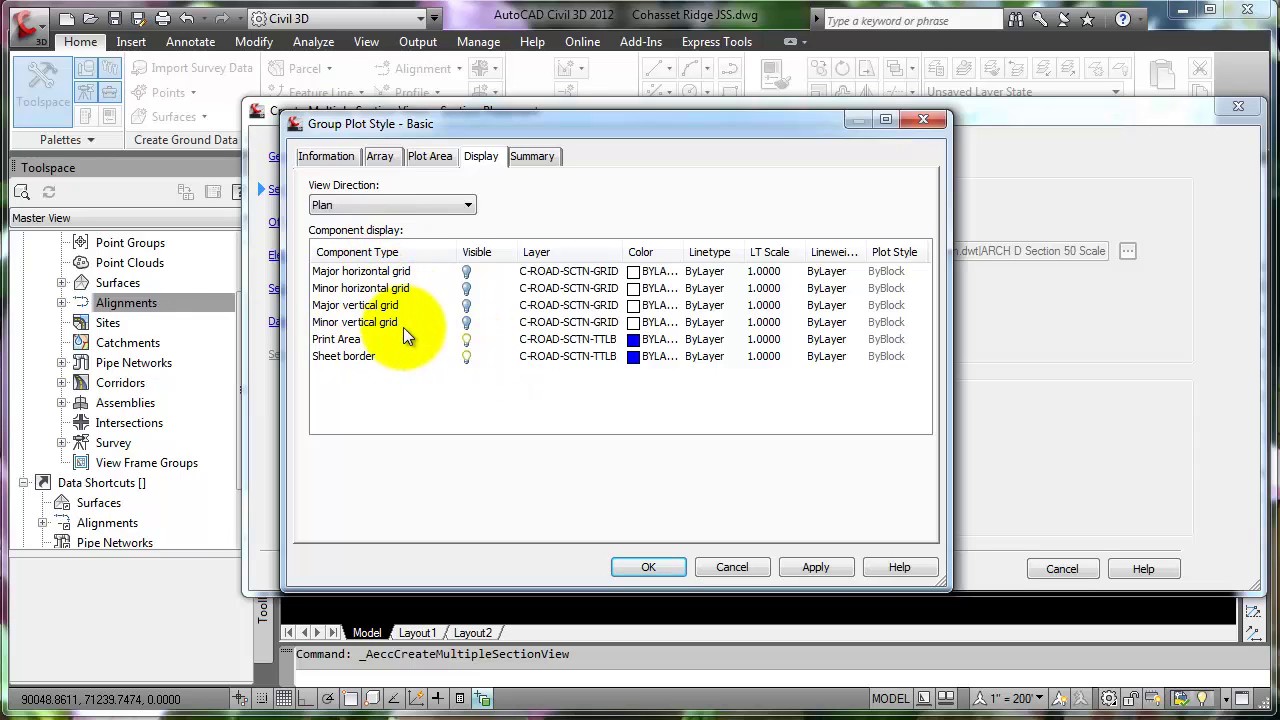
click(520, 157)
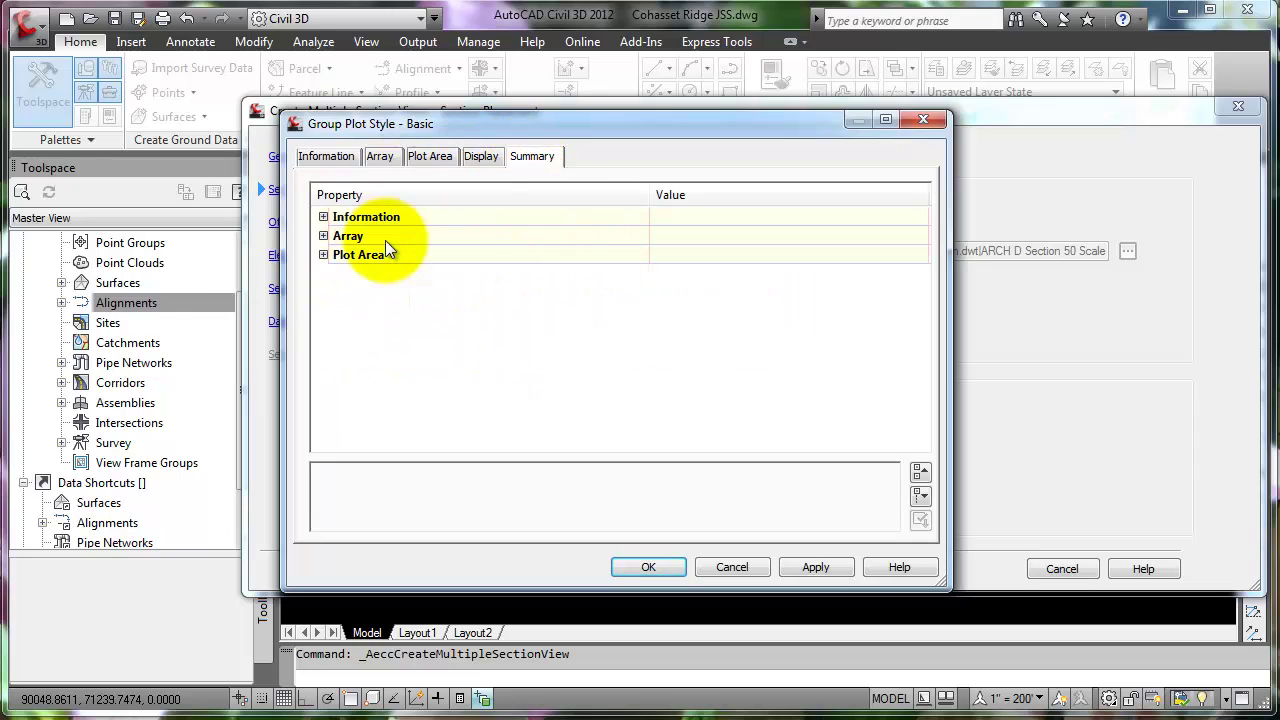
click(634, 566)
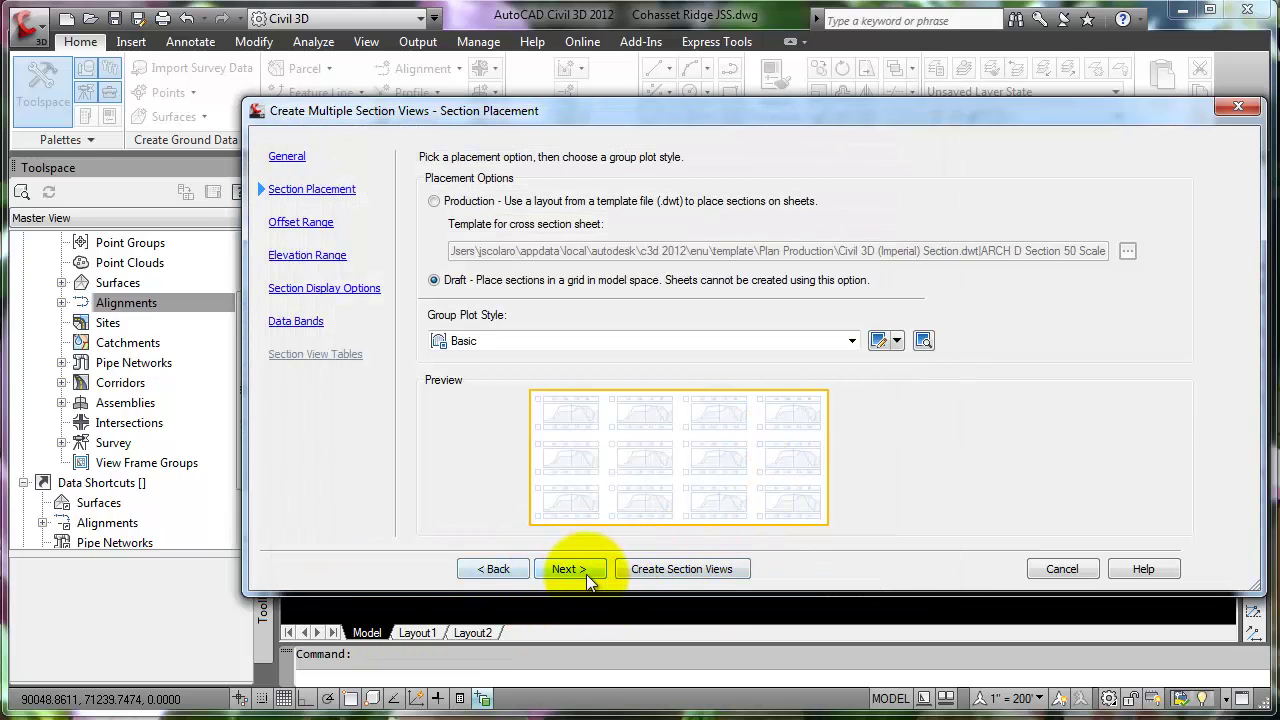
Accept automatic offset and elevation ranges, default display options and Offsets Only bands, then create views.
click(579, 572)
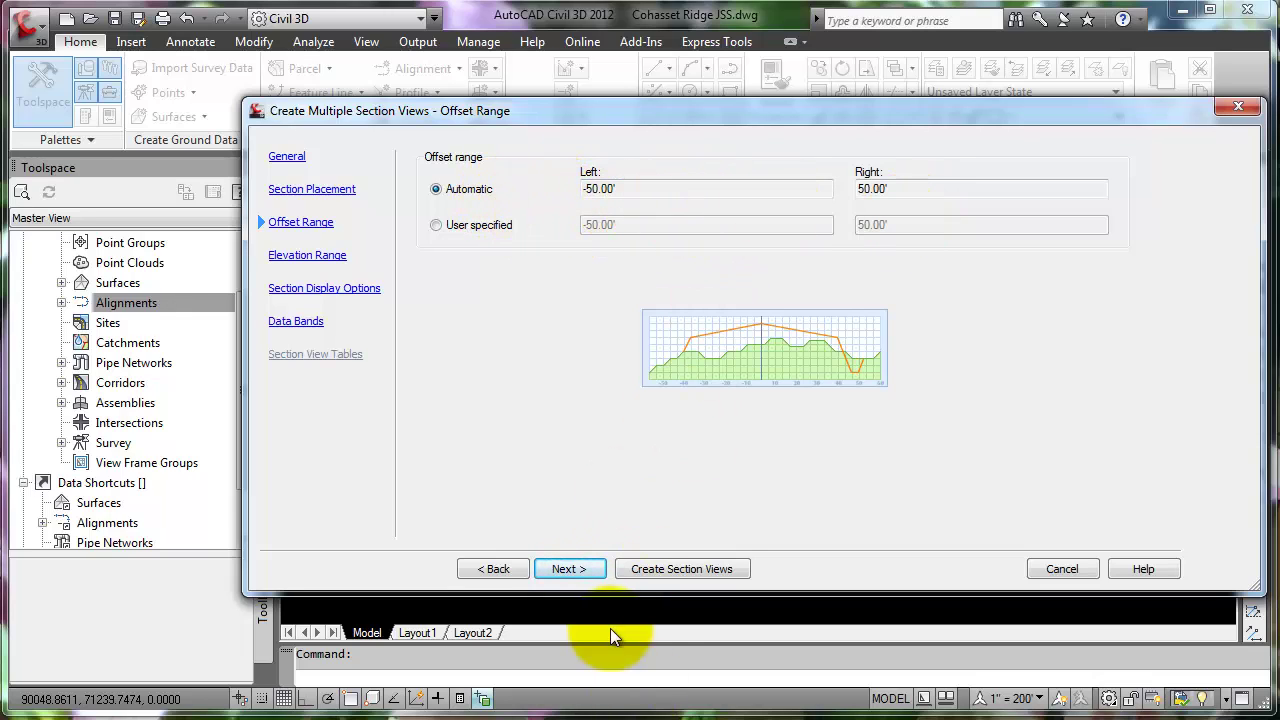
click(570, 569)
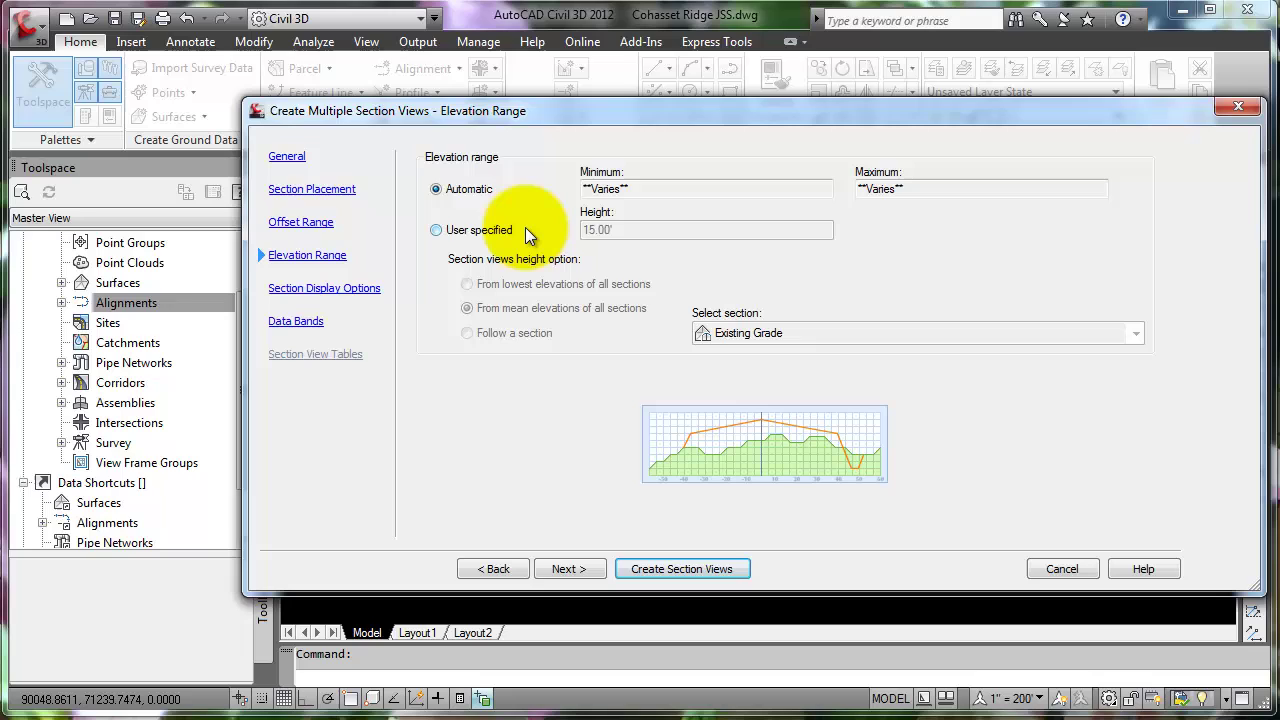
click(565, 569)
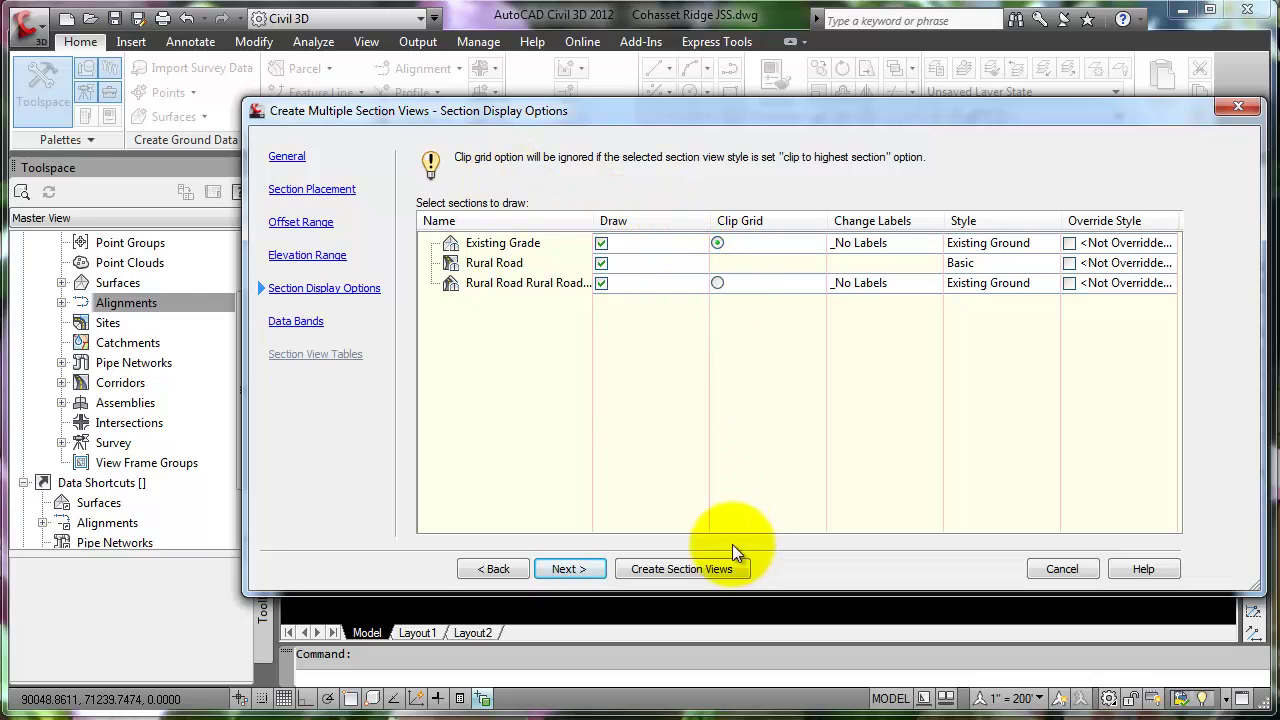
click(568, 569)
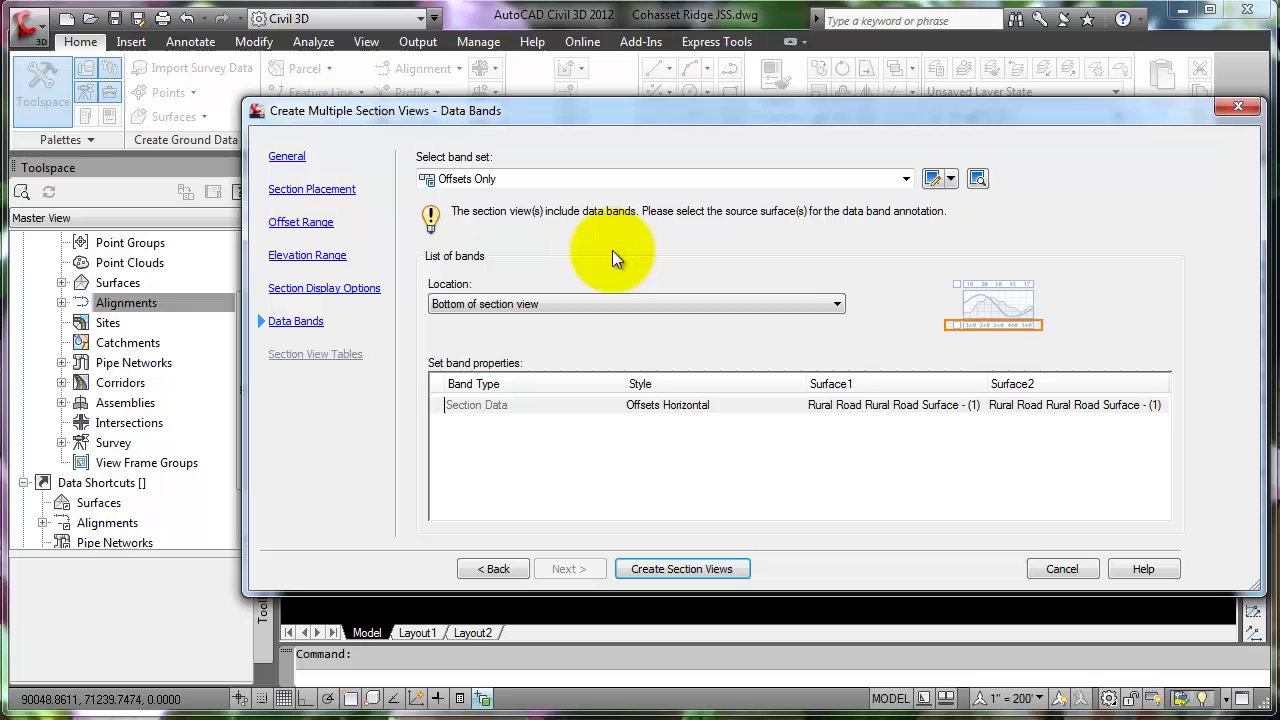
click(668, 570)
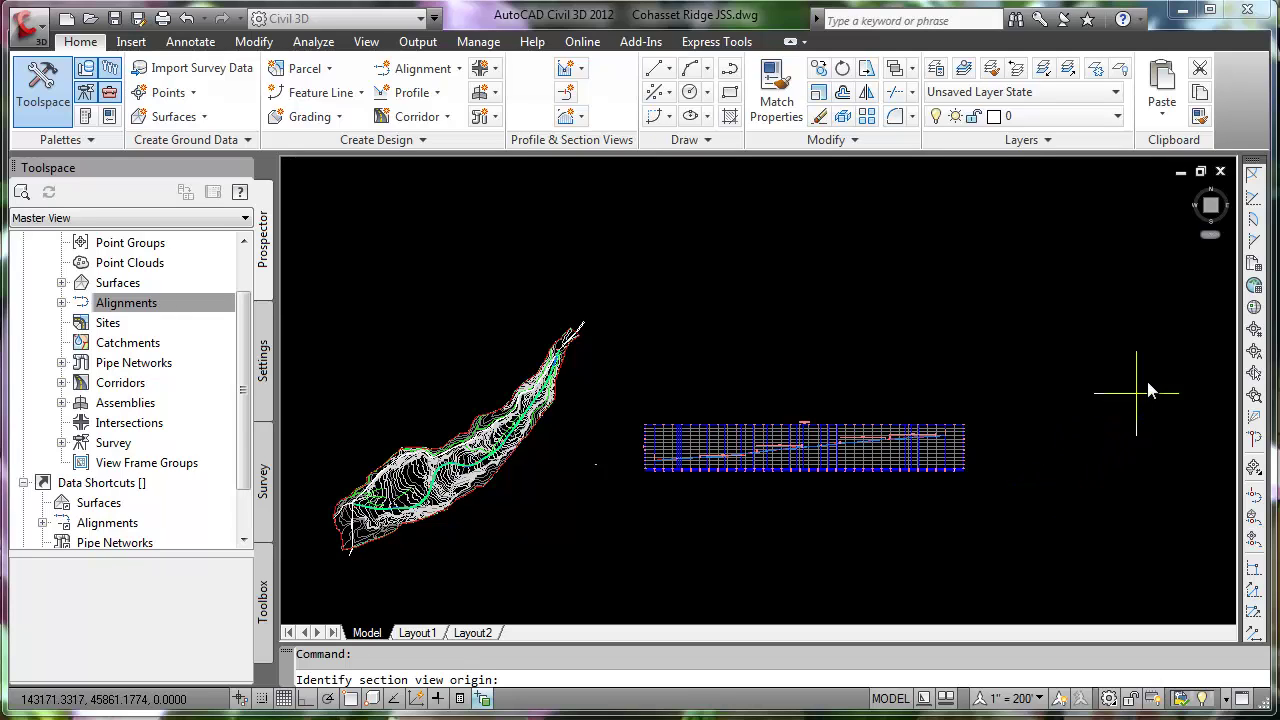
Place the section view grid right of the profile view and zoom to check 207+00.00.
click(1030, 477)
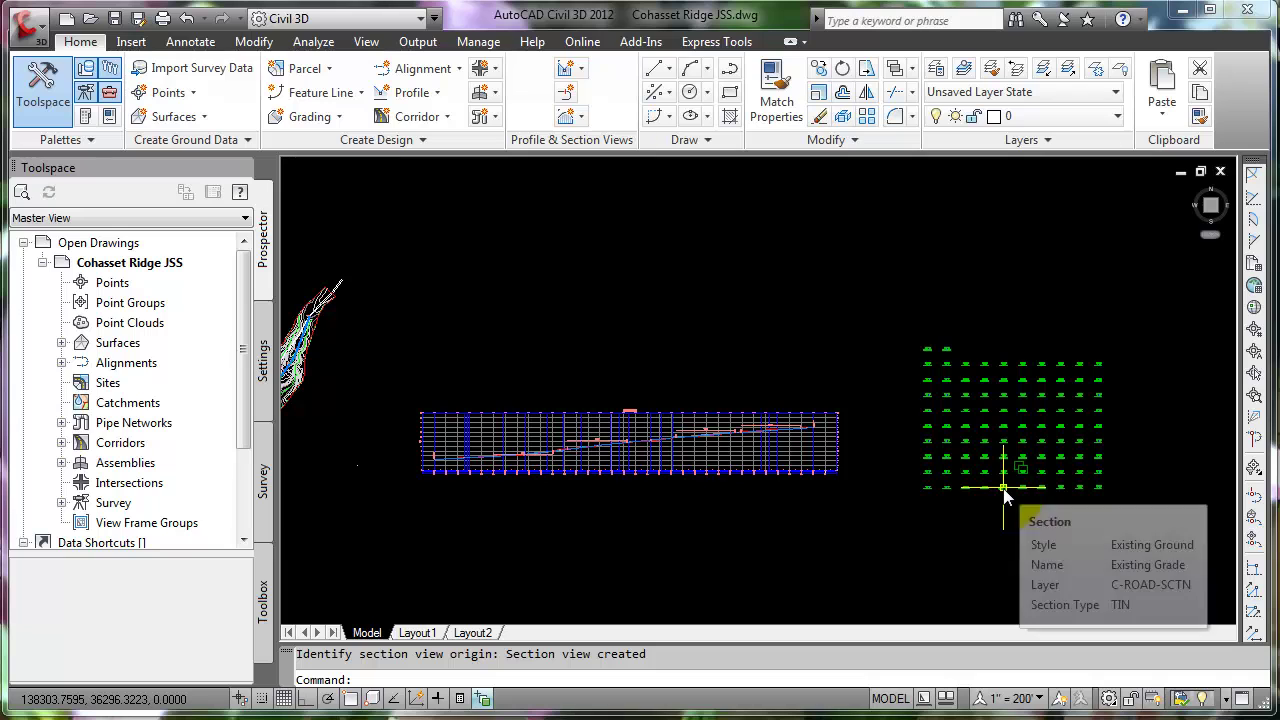
scroll(1000, 471, up, 5)
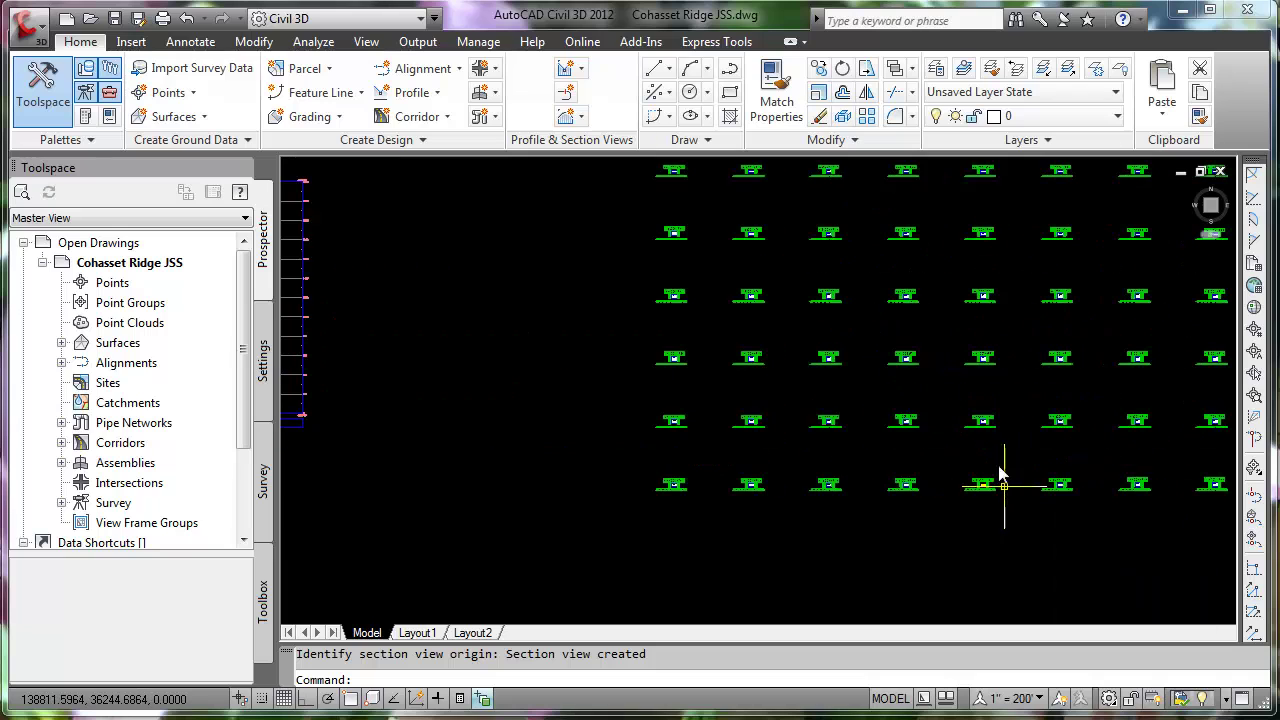
scroll(990, 410, up, 6)
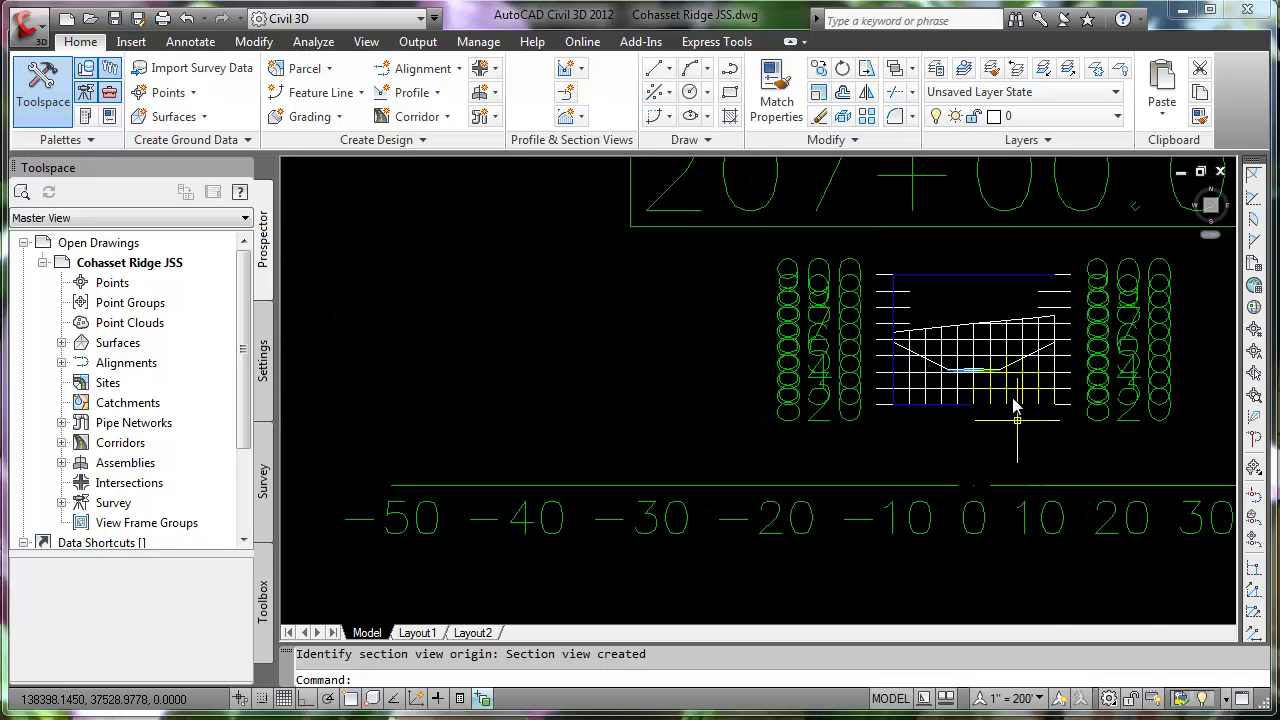
scroll(1011, 422, down, 5)
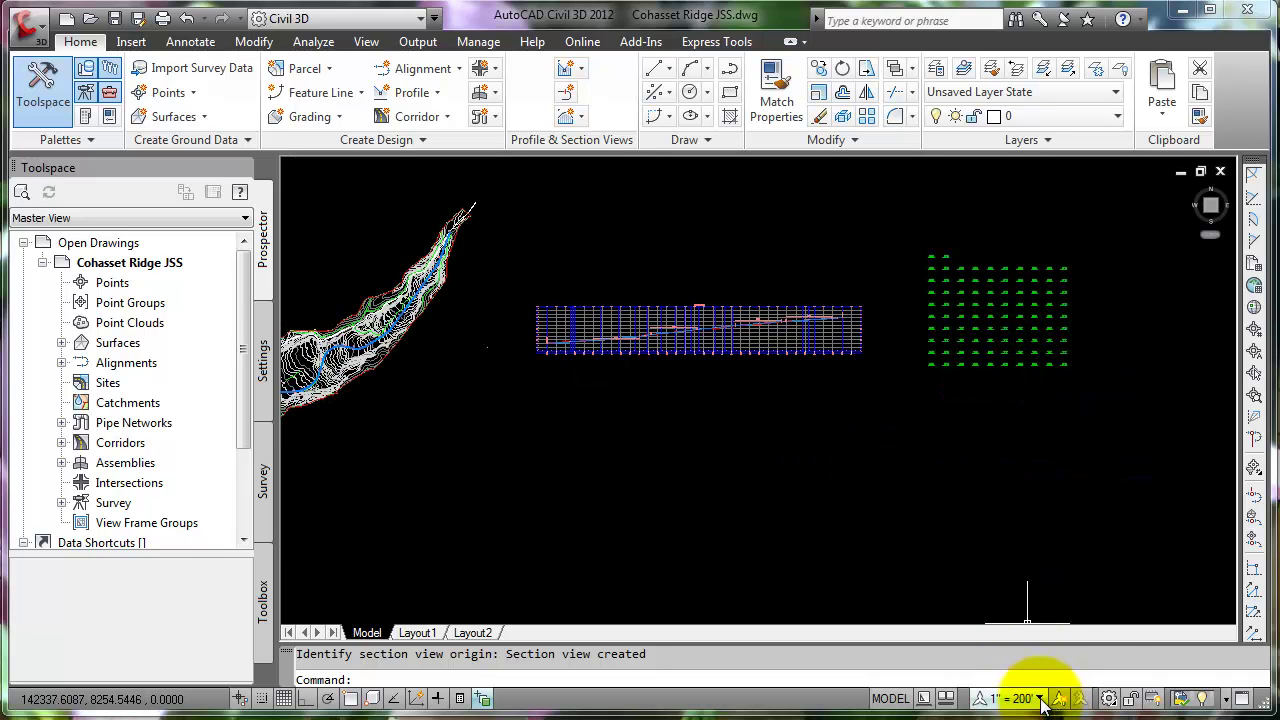
Change the annotation scale from 1" = 200' to 1" = 20' and inspect the 214+00.00 section.
click(1040, 698)
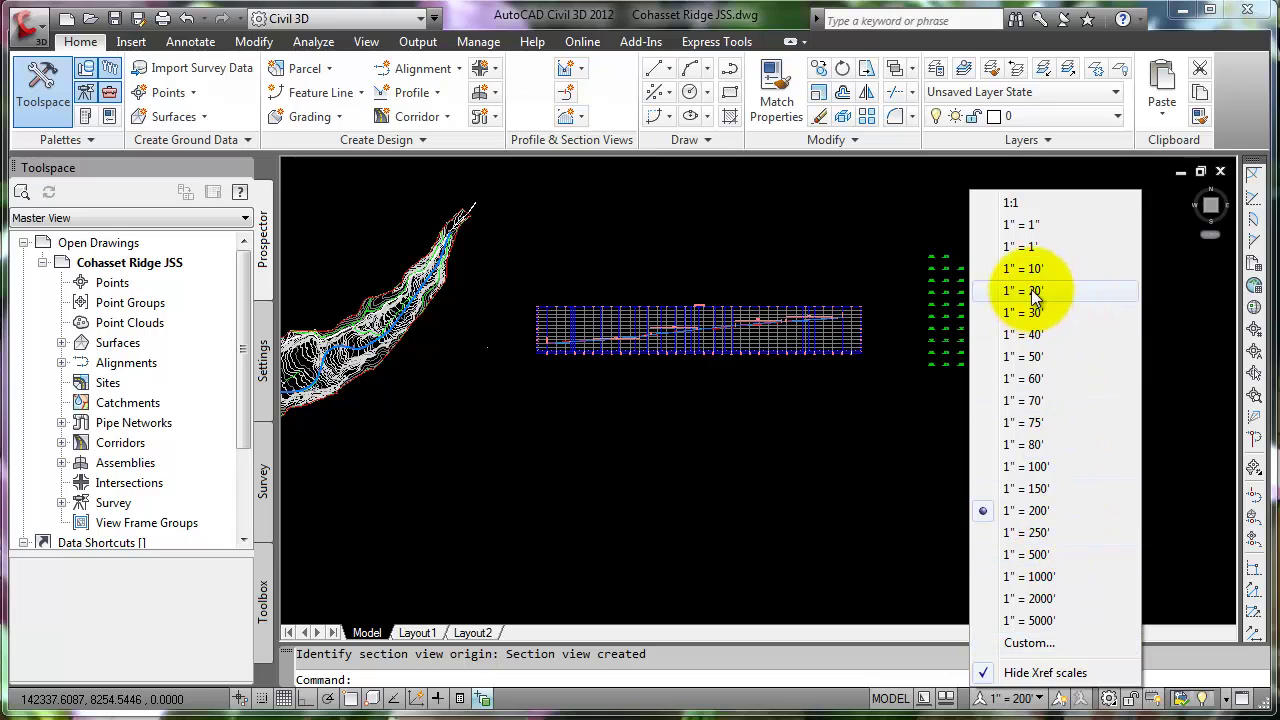
click(1029, 292)
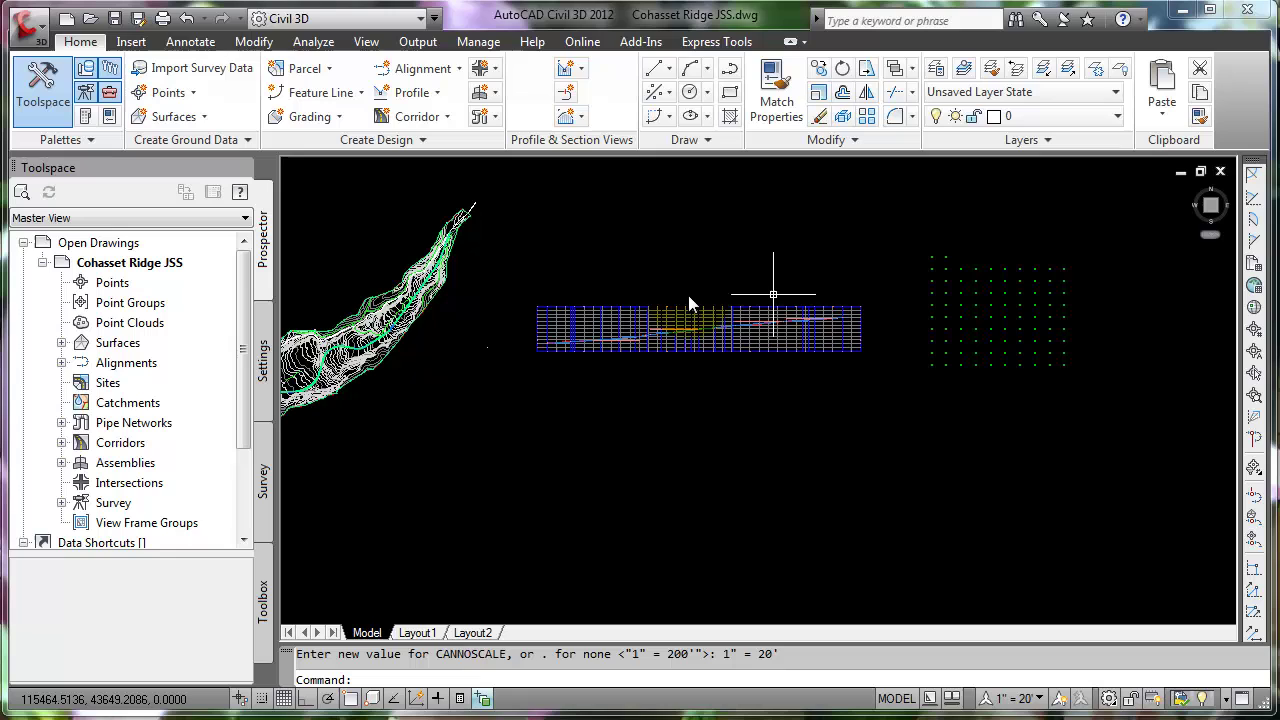
scroll(1011, 342, up, 10)
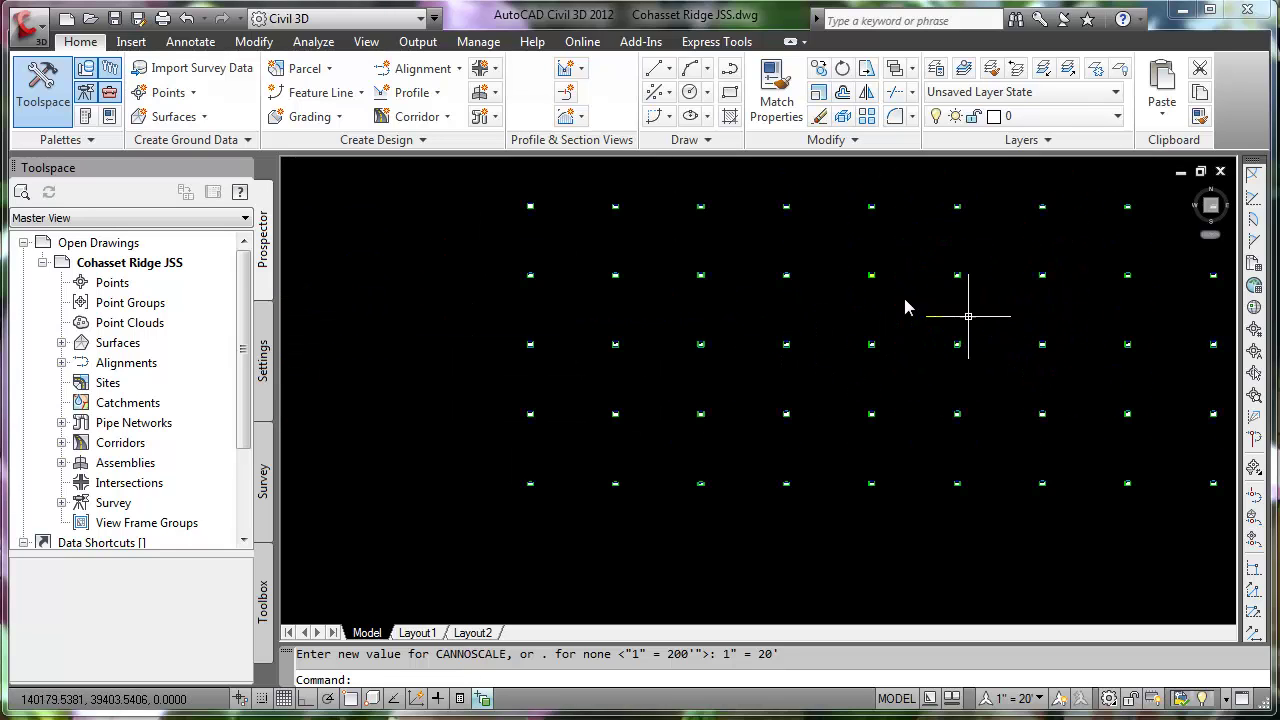
scroll(786, 262, down, 5)
middle_drag(834, 234, 834, 423)
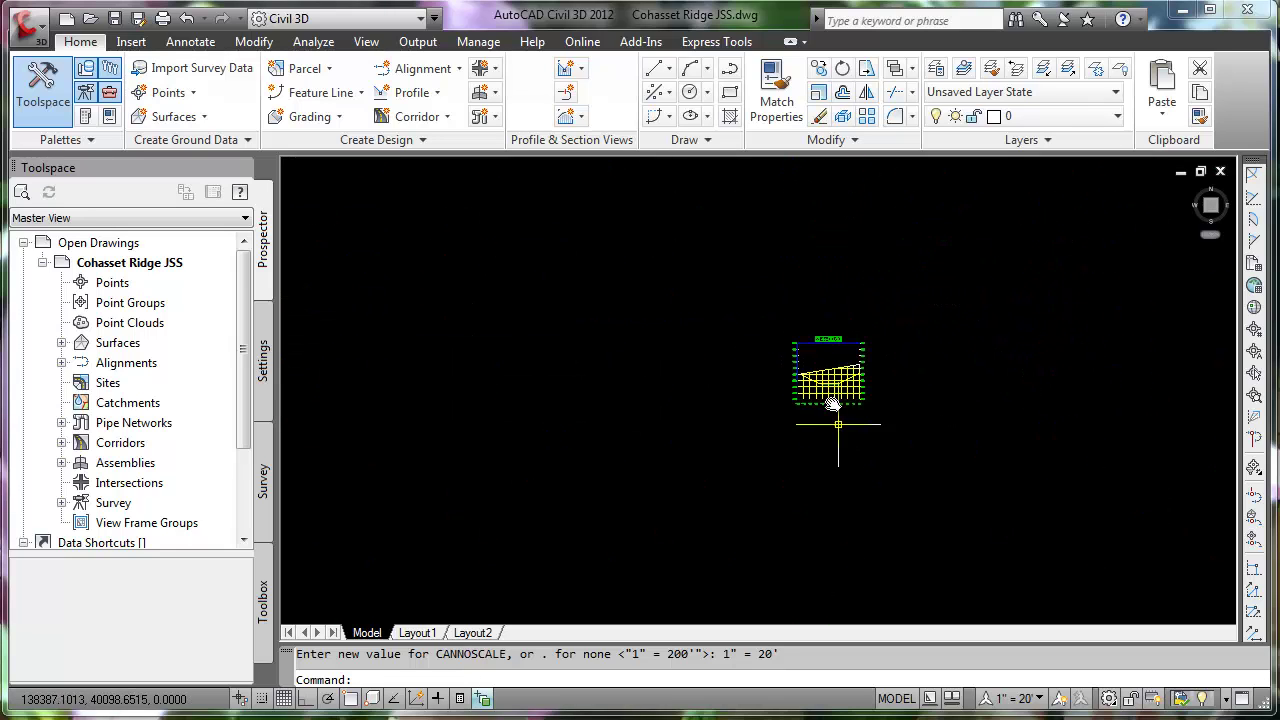
scroll(834, 423, up, 4)
middle_drag(830, 360, 818, 378)
scroll(818, 378, up, 5)
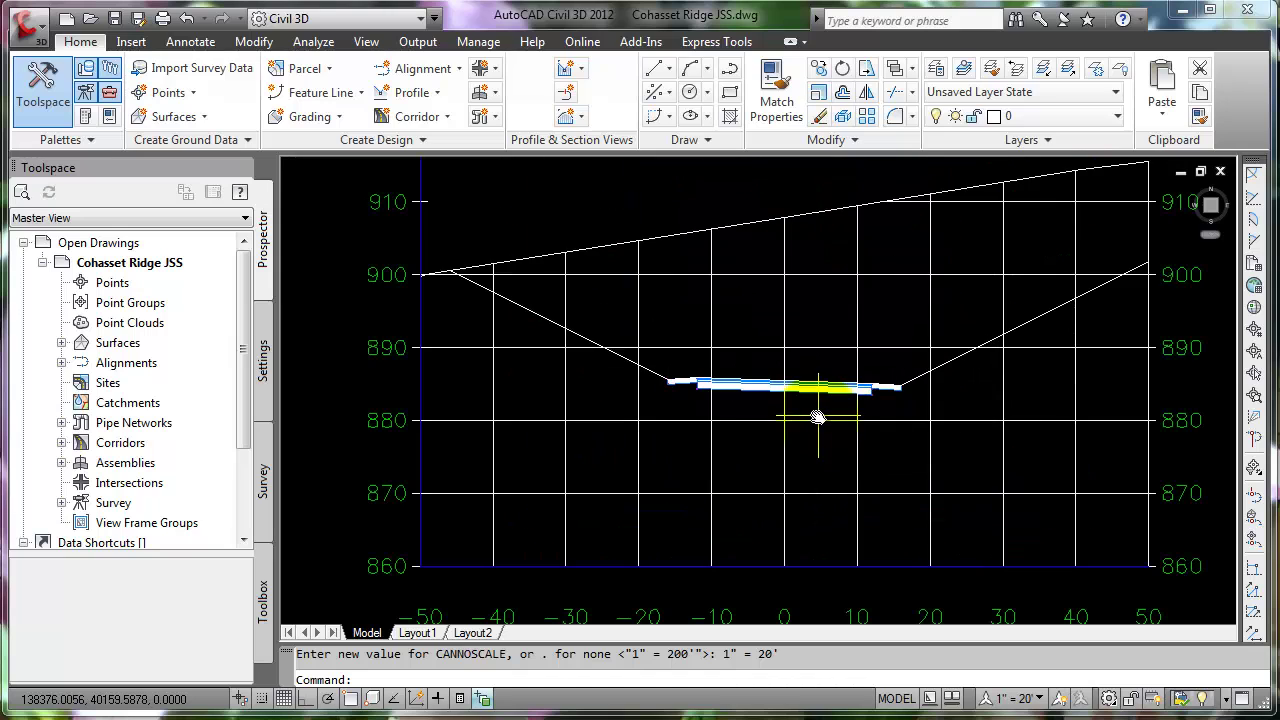
scroll(920, 400, down, 3)
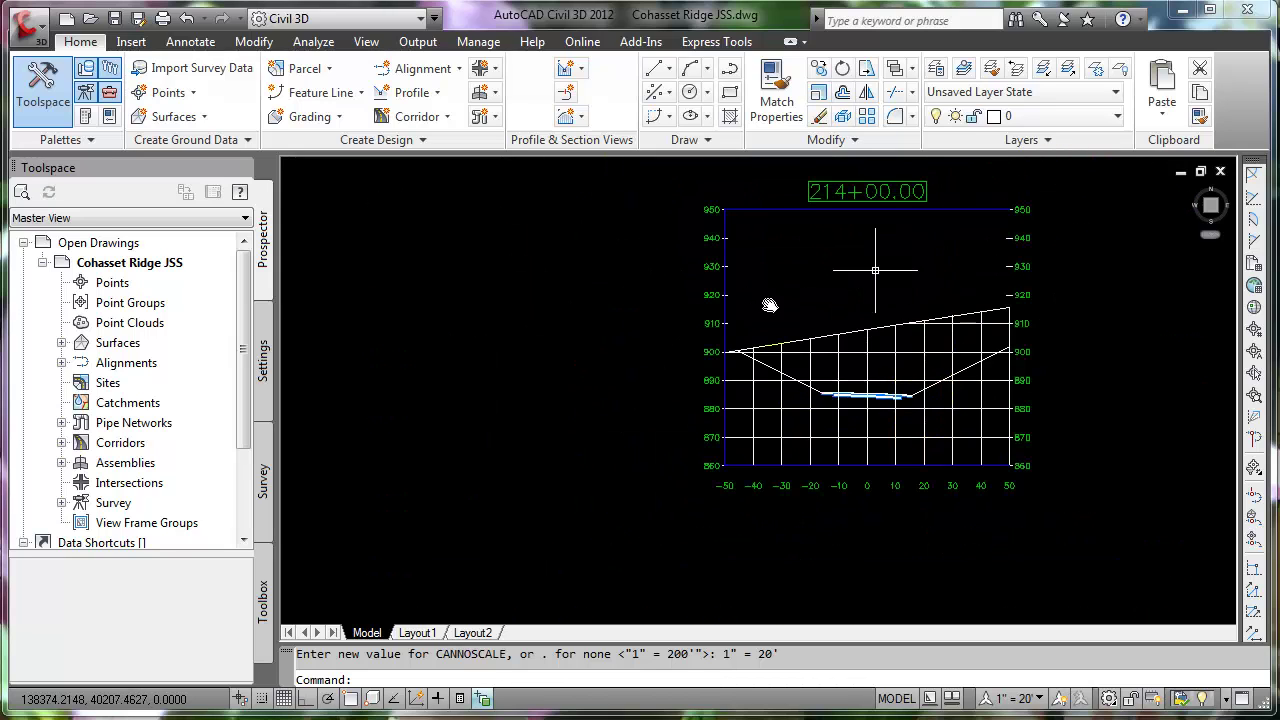
mouse_move(1002, 374)
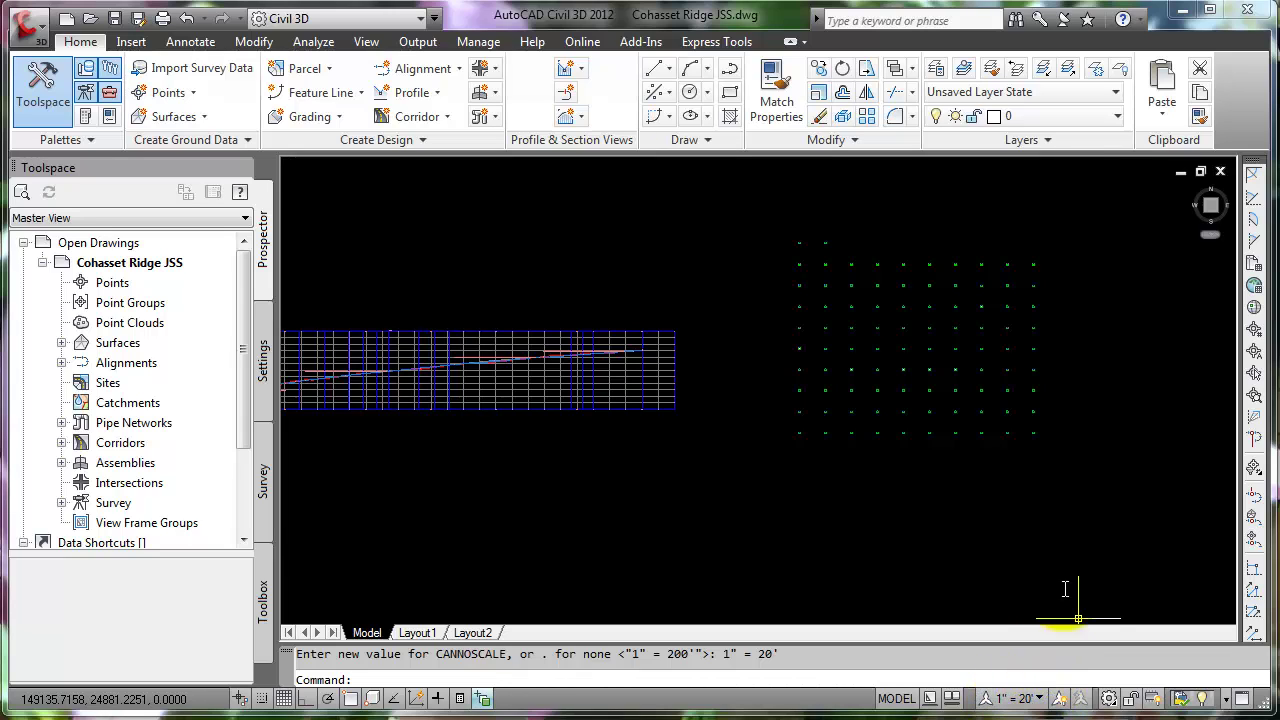
Crossing-select the whole draft section view grid and delete all 460 objects.
click(1015, 697)
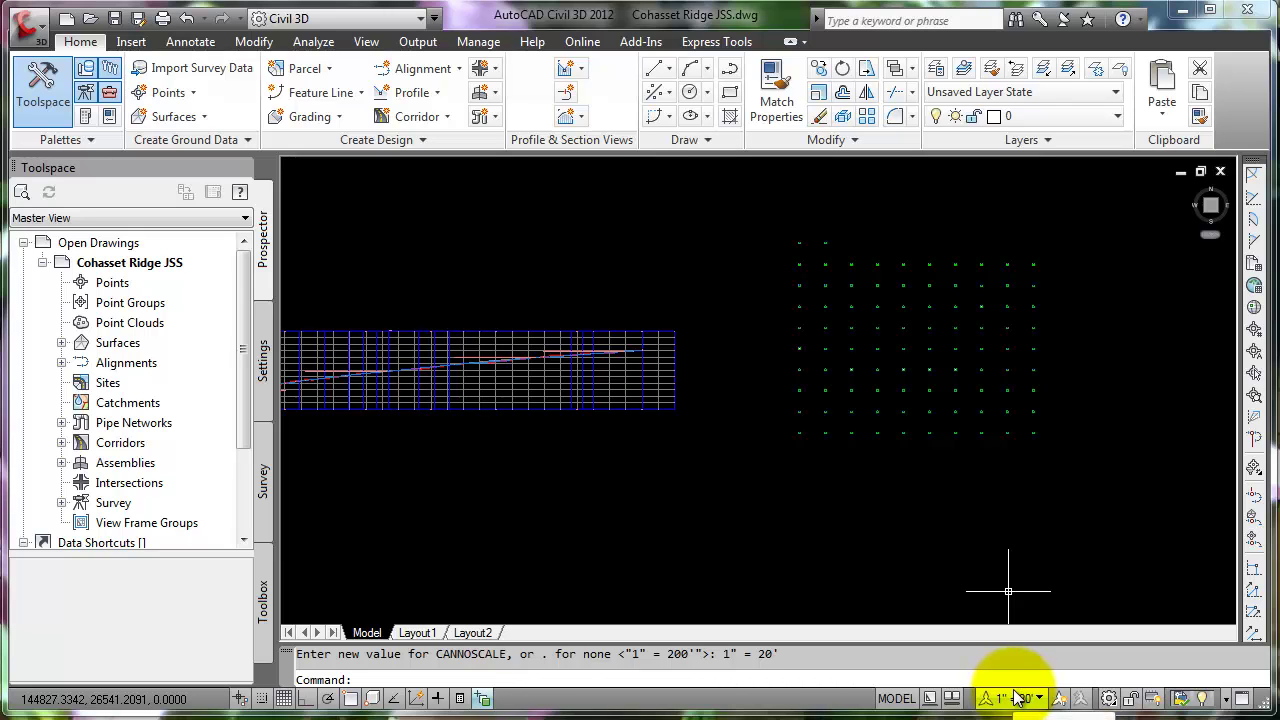
click(1103, 194)
click(770, 495)
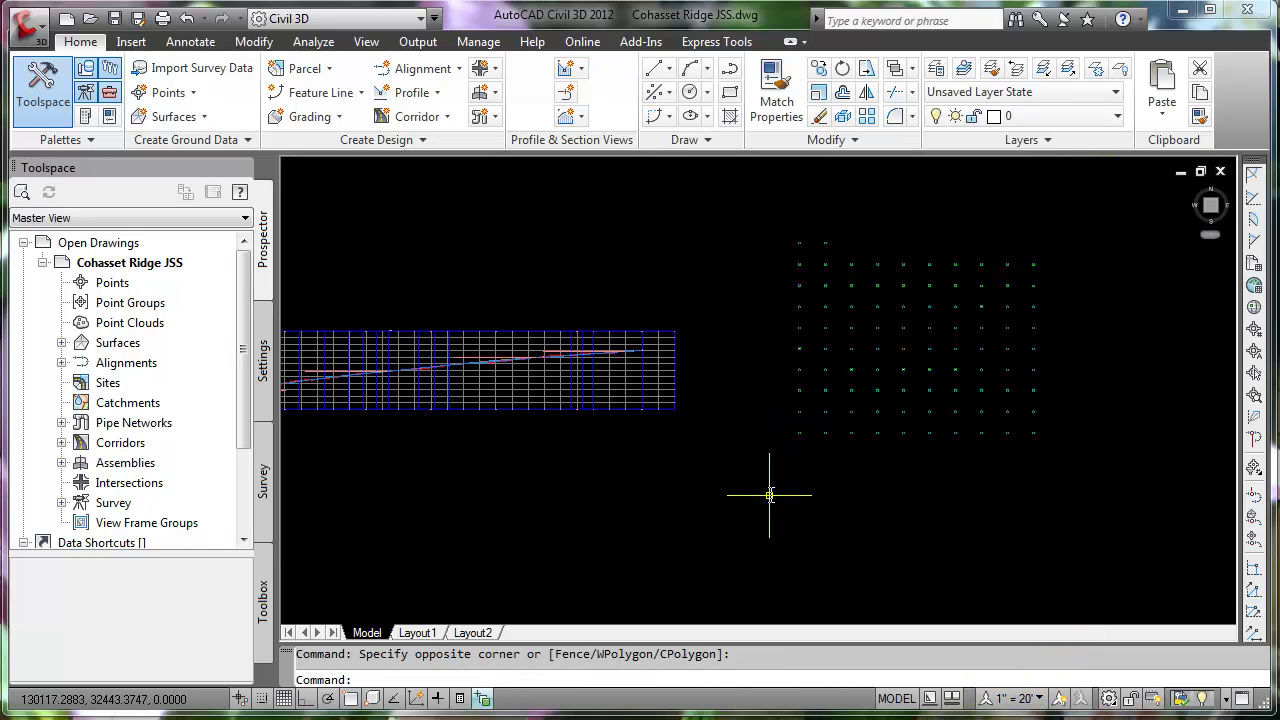
key(Delete)
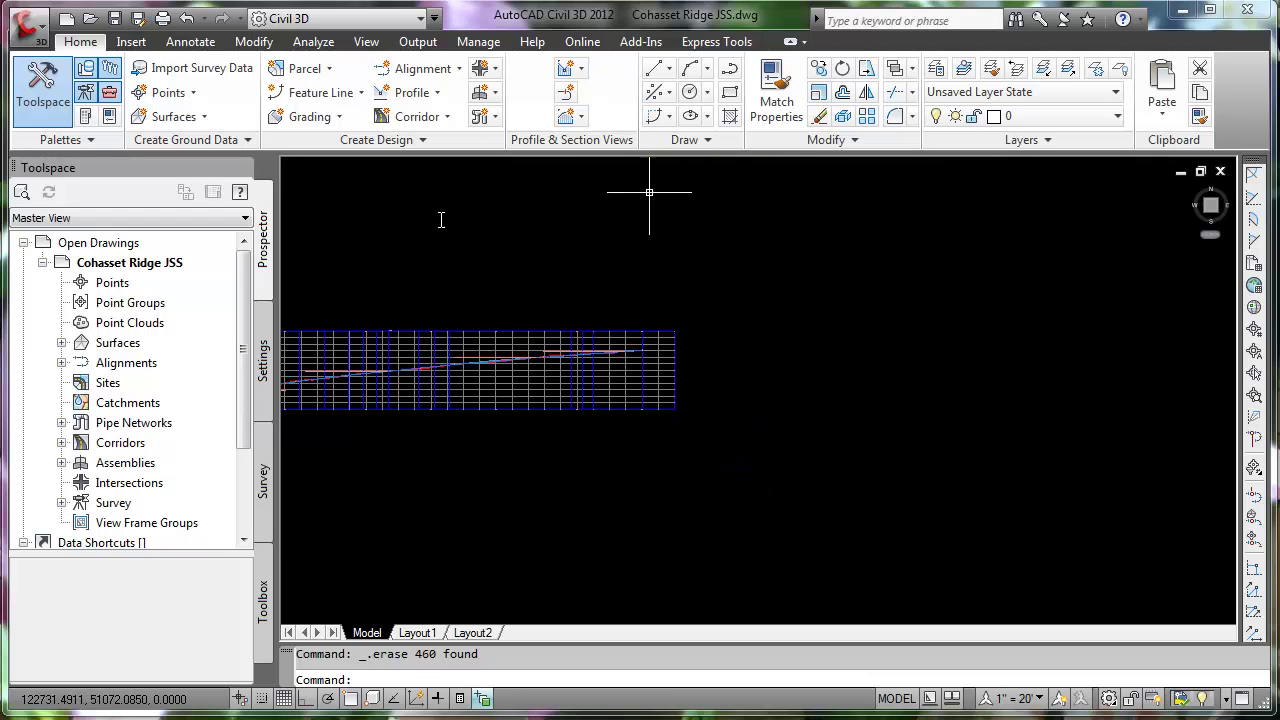
Create multiple section views with user-specified stations 200+00.00' to 240+00.00'.
click(581, 119)
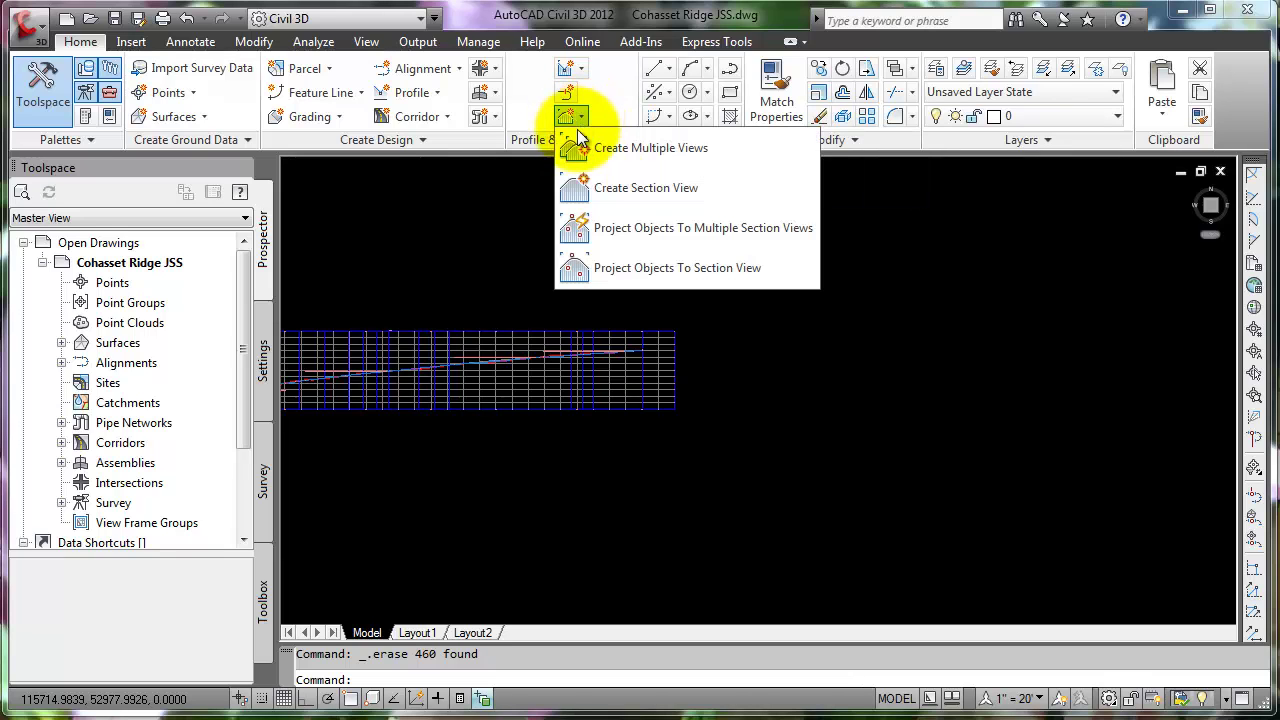
click(628, 151)
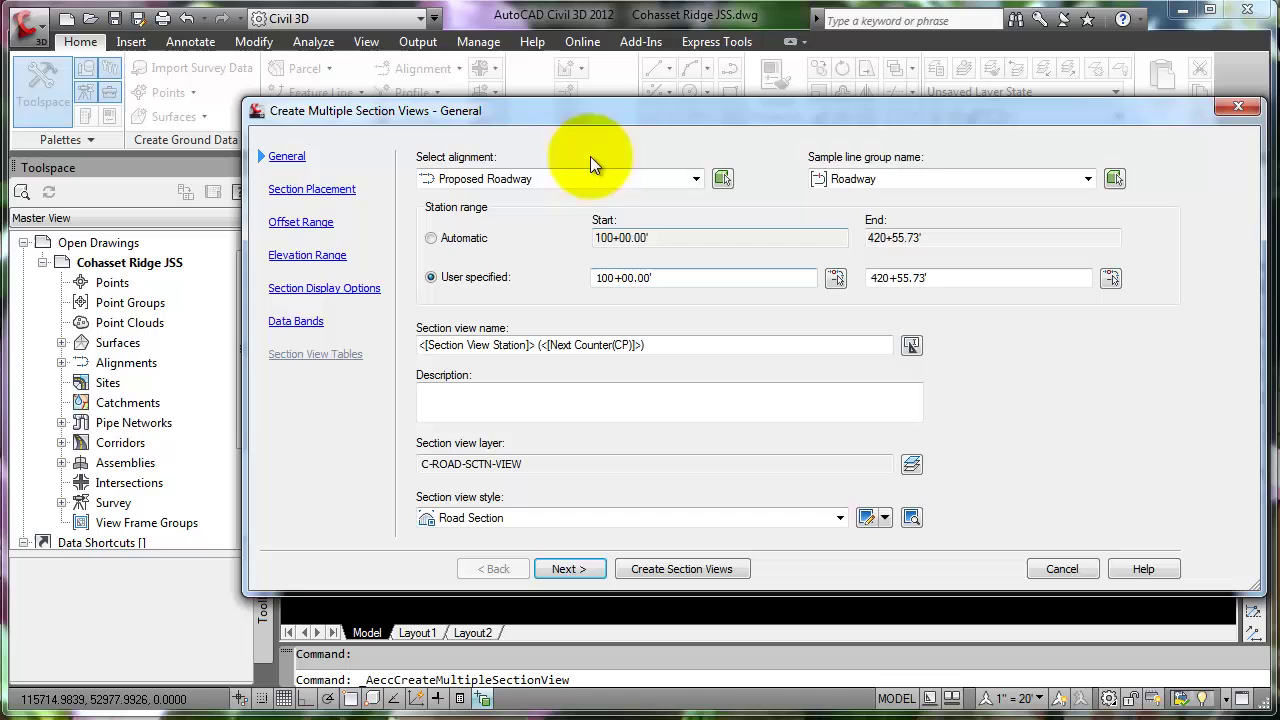
click(605, 279)
key(BackSpace)
text(2)
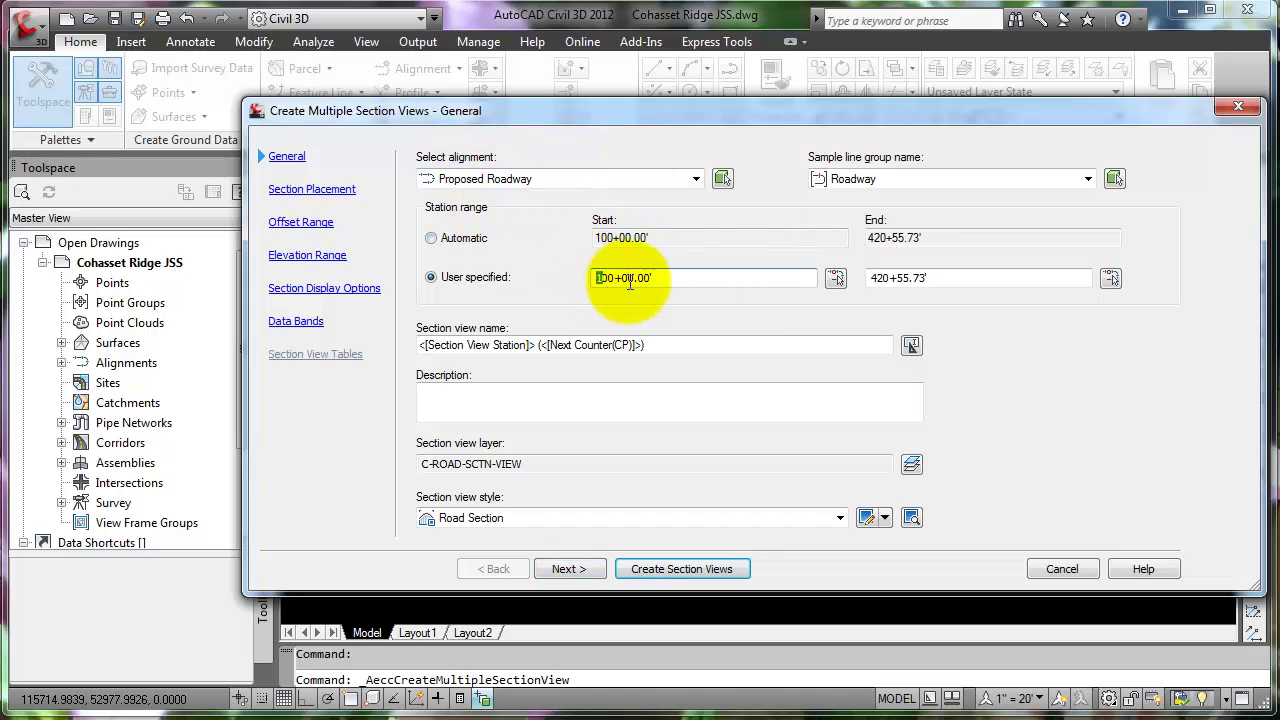
drag(951, 278, 836, 283)
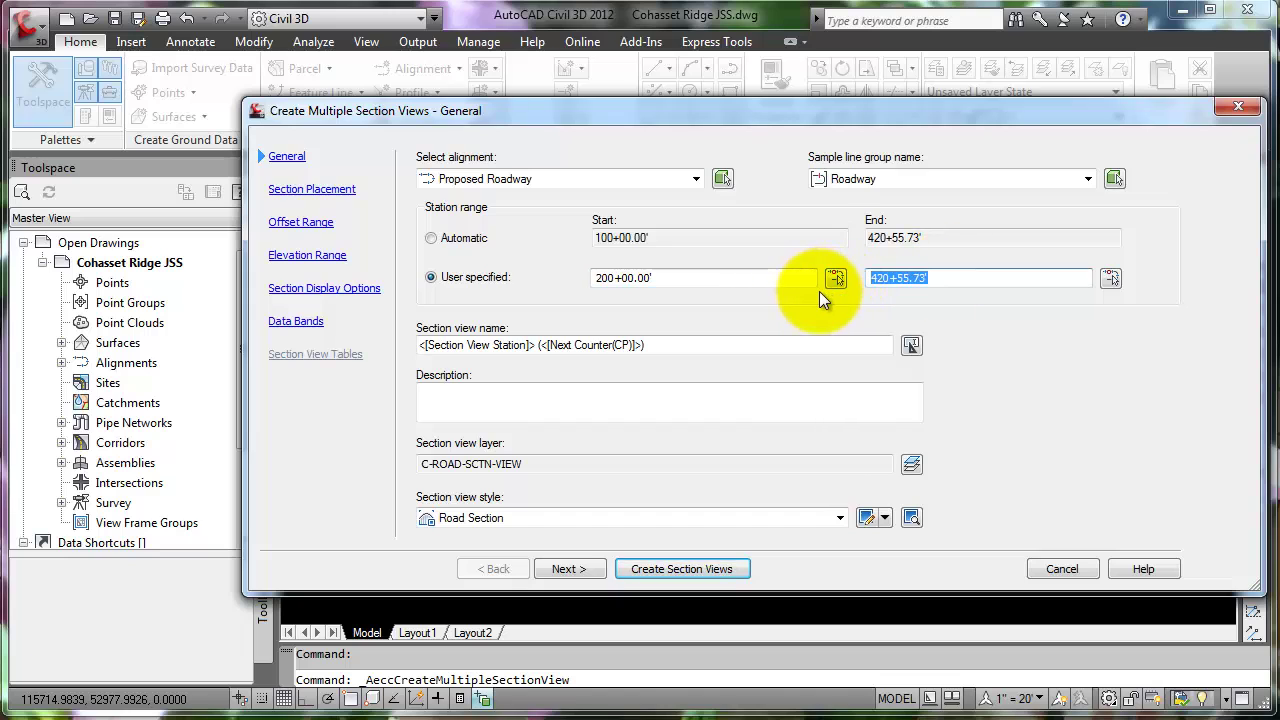
text(24000)
key(Return)
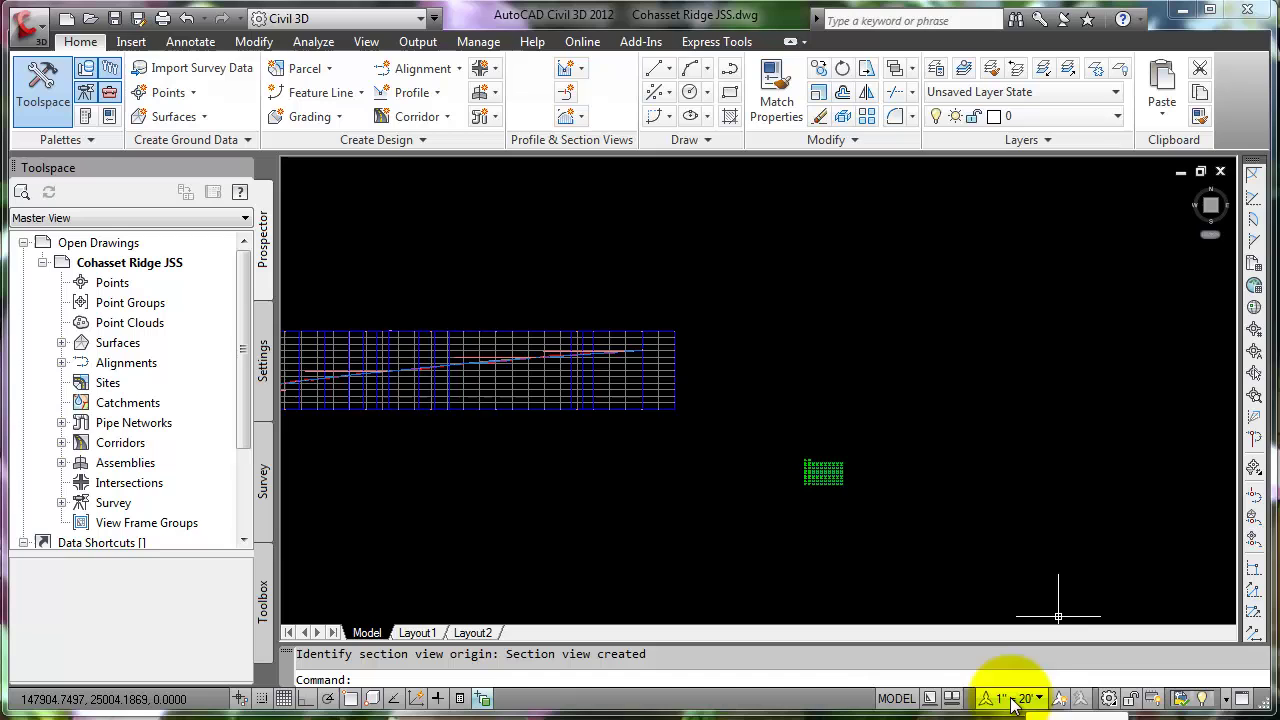
Window-select the recreated section views and delete all 184 objects.
scroll(826, 509, up, 8)
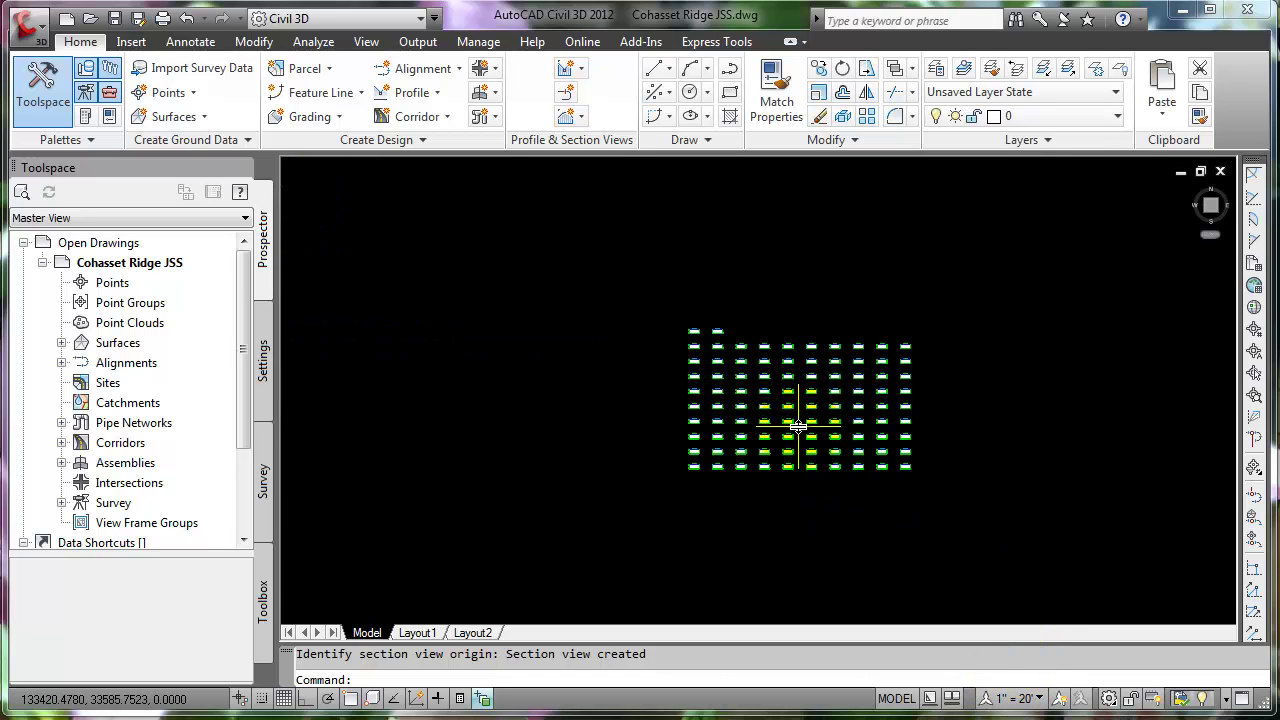
scroll(740, 425, up, 5)
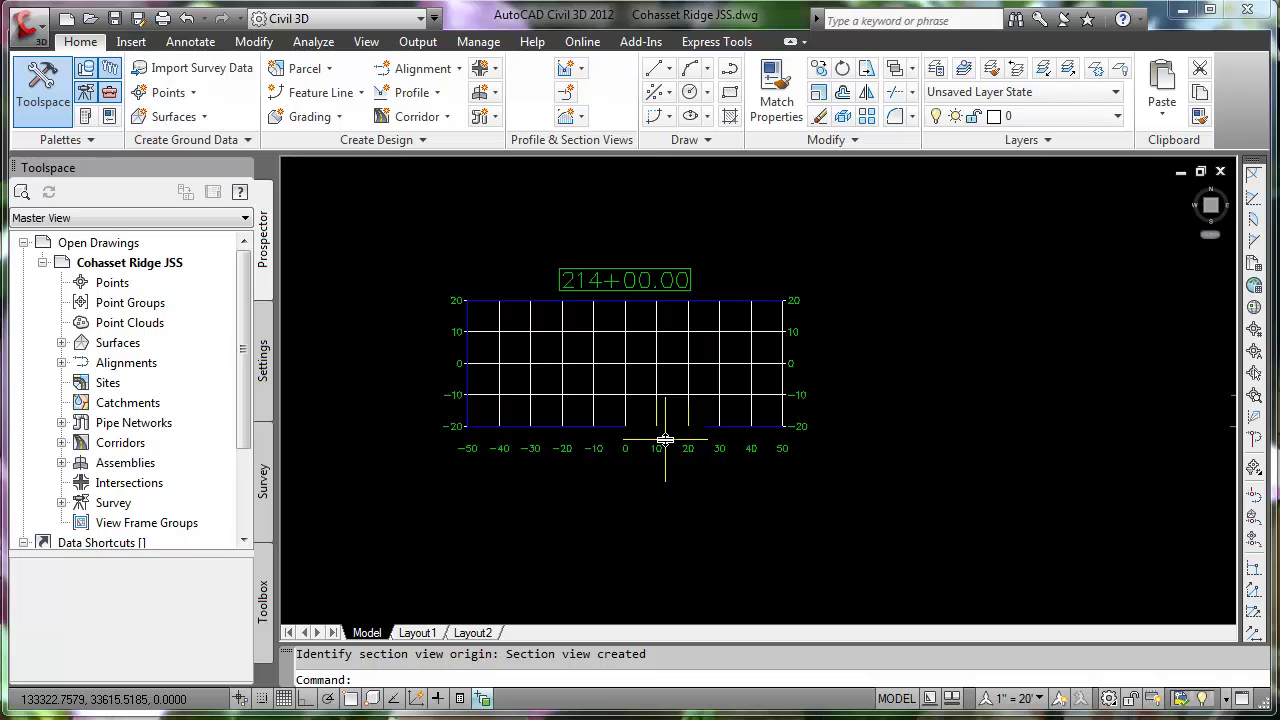
scroll(768, 437, down, 7)
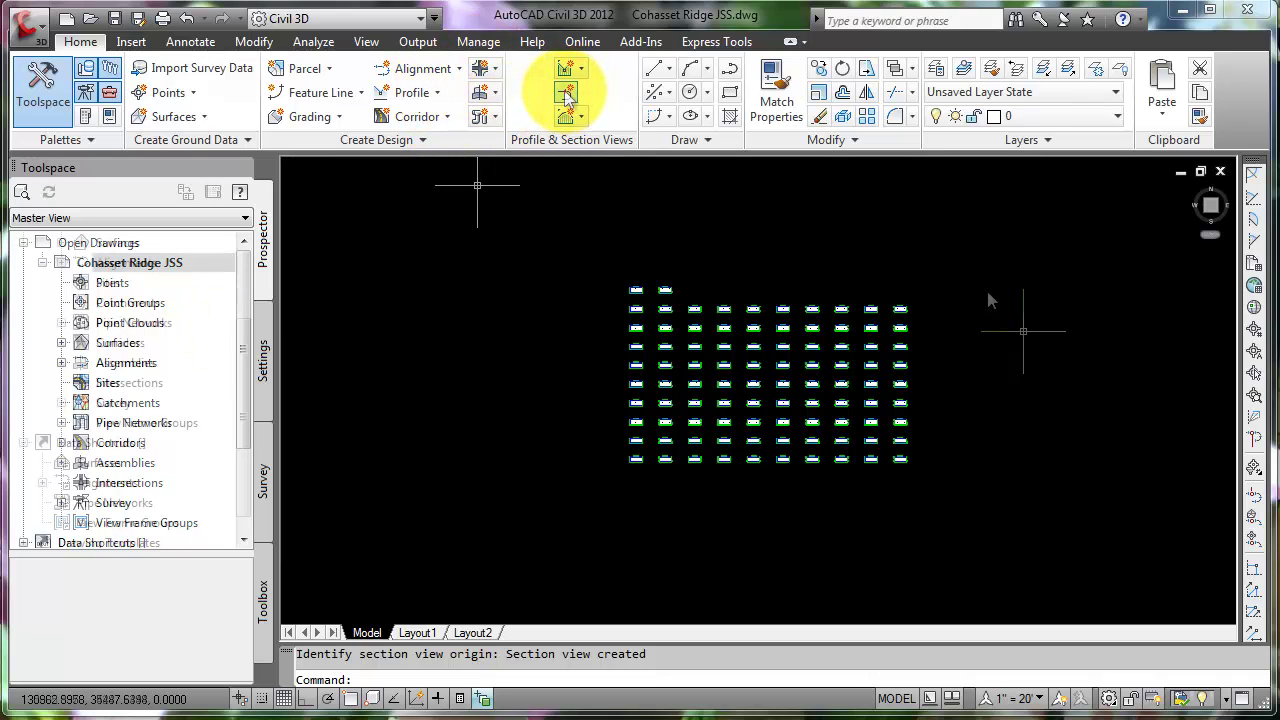
click(972, 249)
click(553, 516)
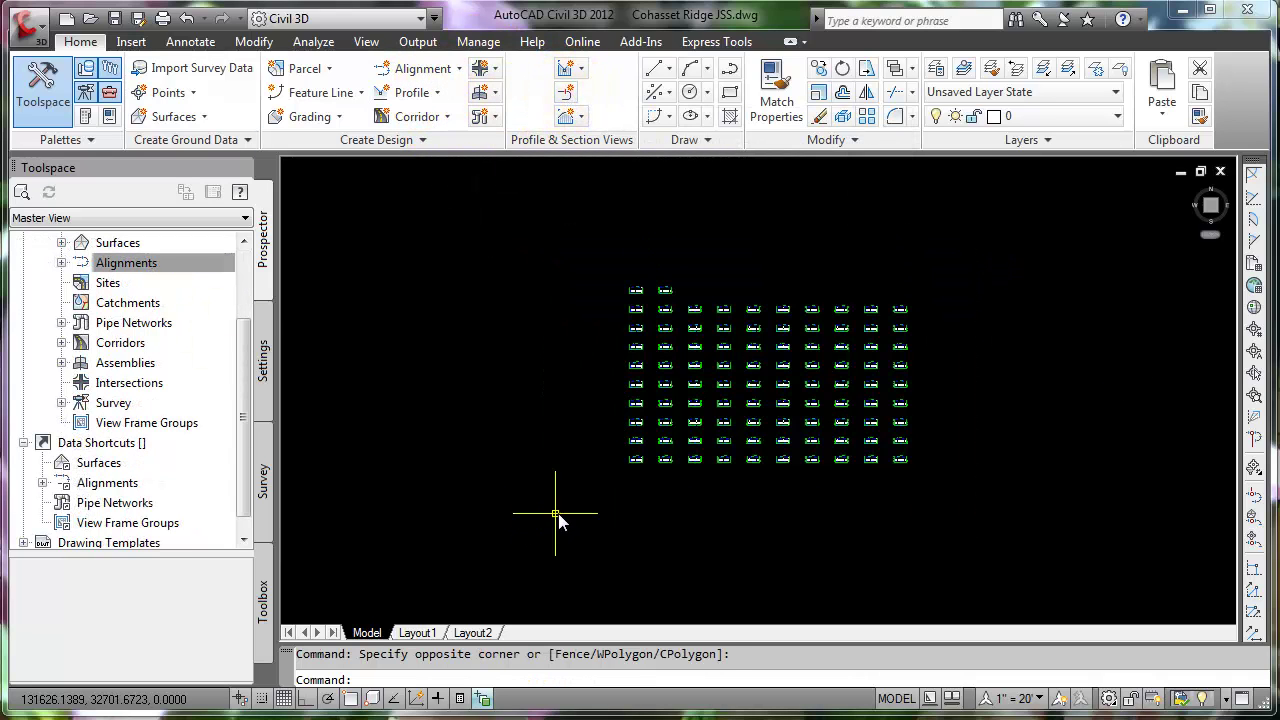
key(Delete)
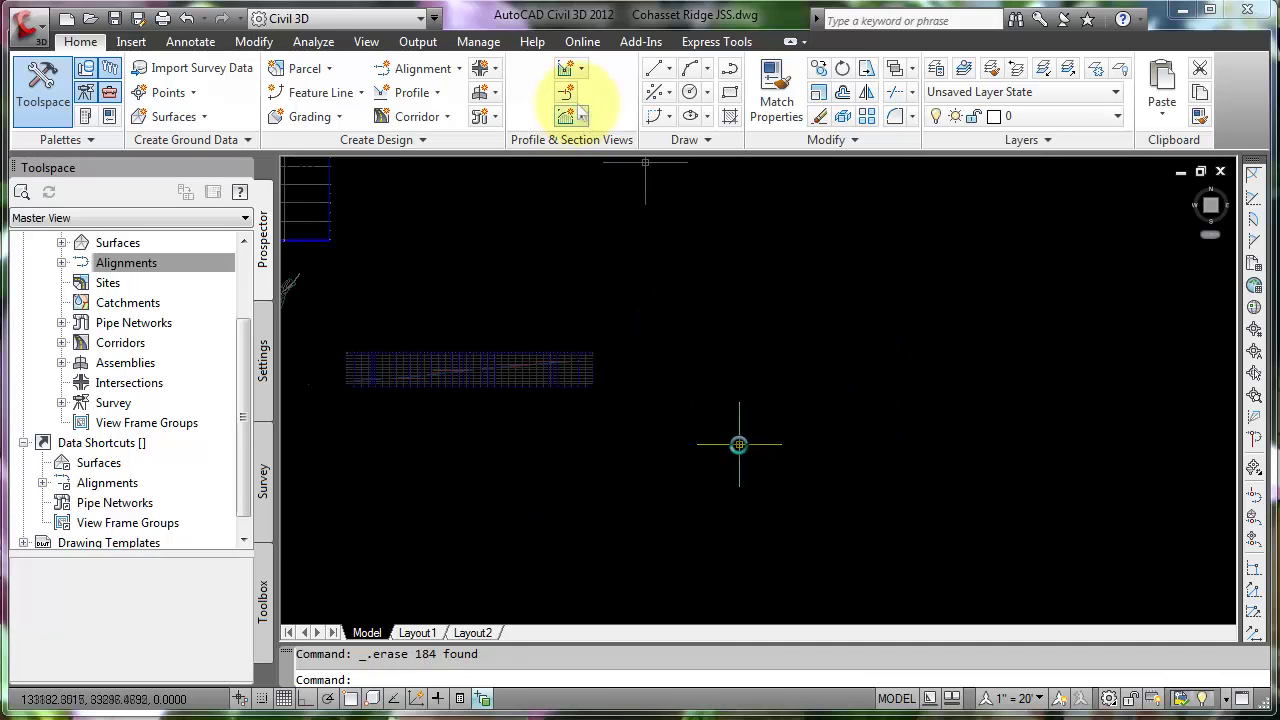
Start Sample Lines and pick the Proposed Roadway alignment from the list.
click(568, 93)
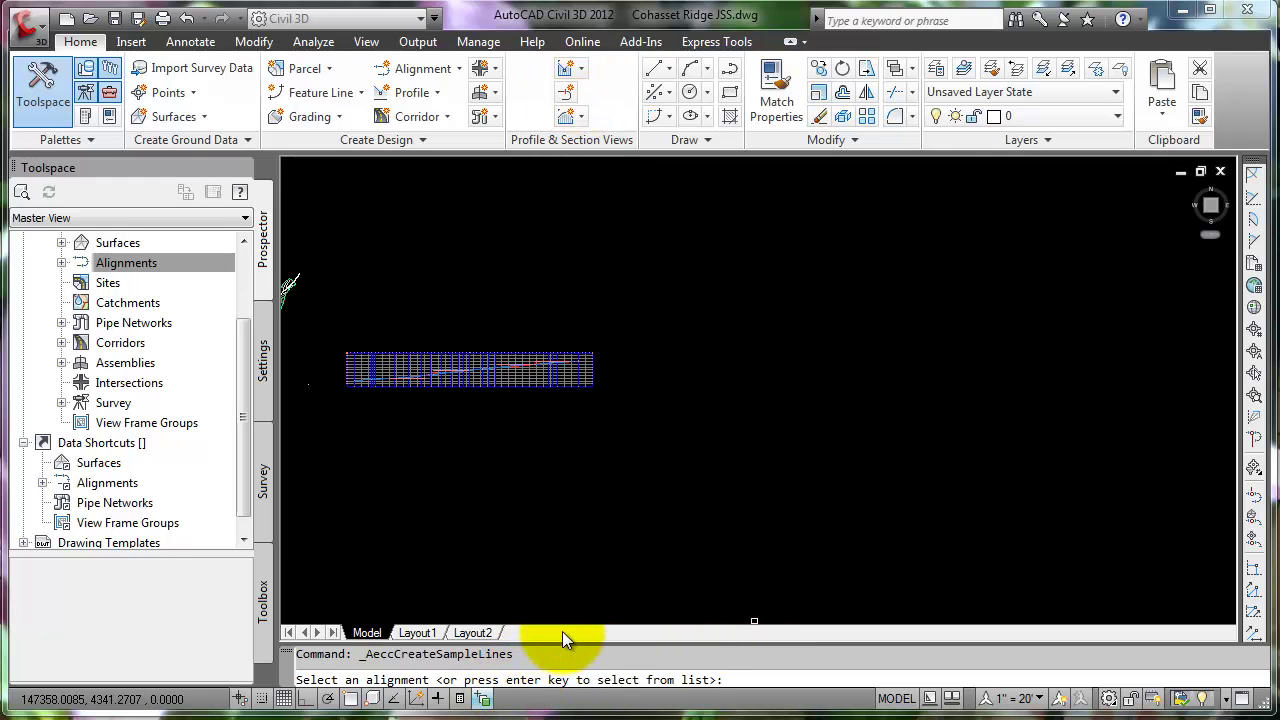
key(Return)
click(634, 497)
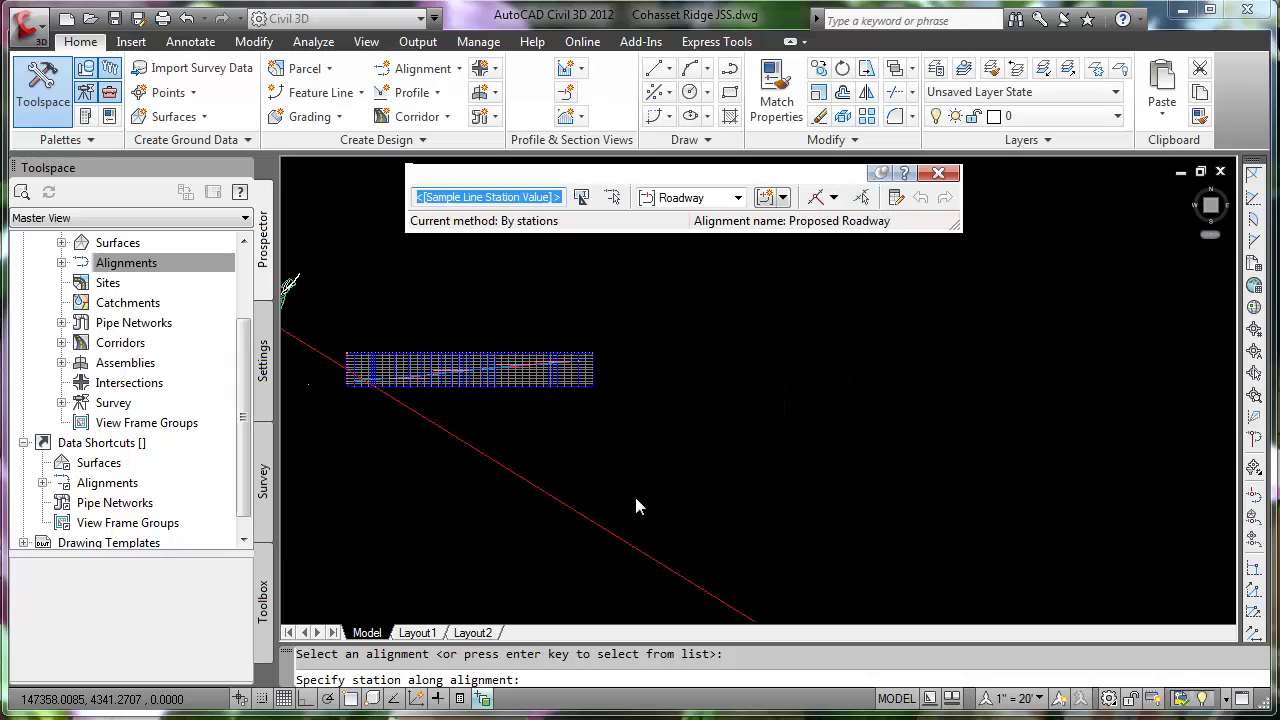
Sample by range of stations every 50', replacing the existing sample line list.
click(837, 197)
click(889, 222)
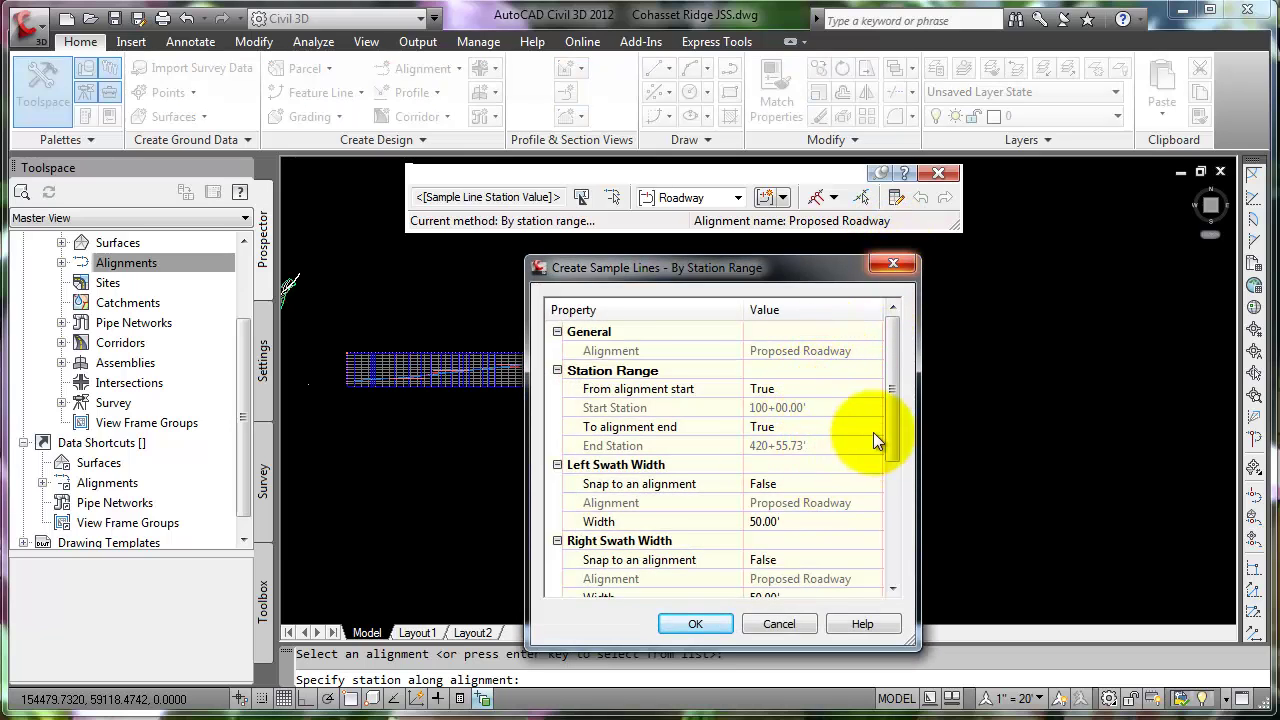
drag(884, 402, 894, 520)
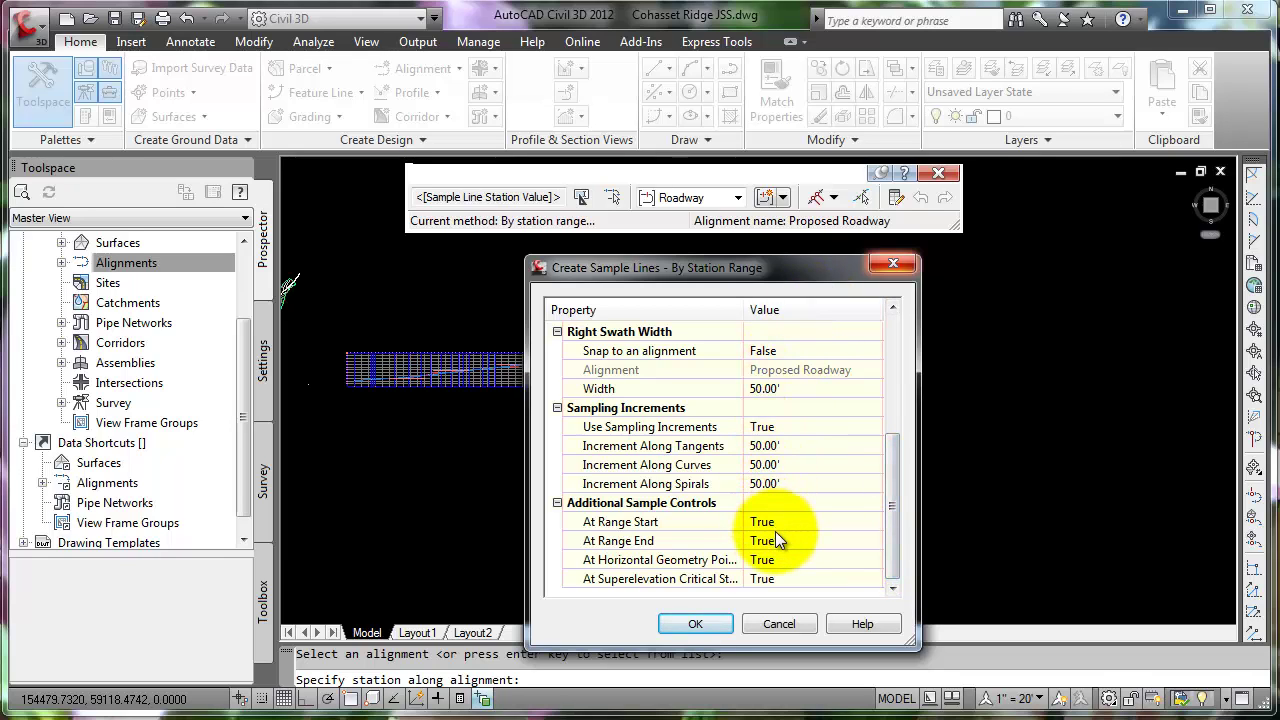
click(678, 630)
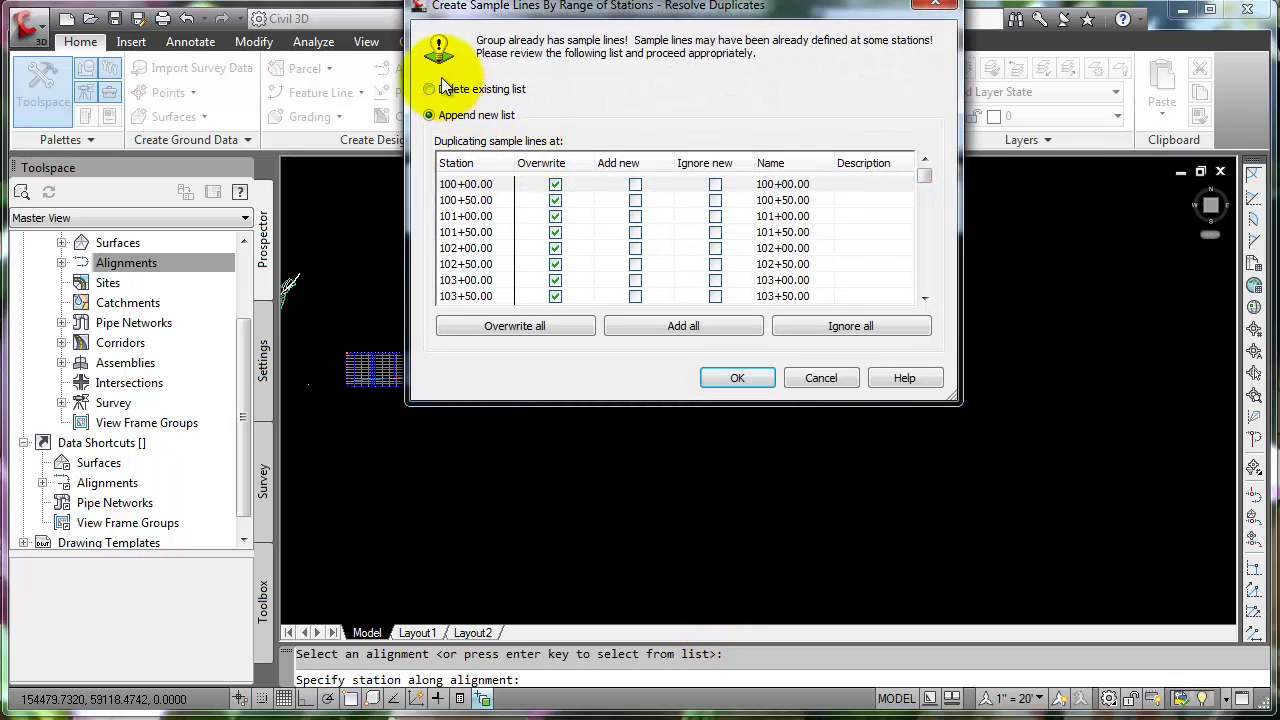
click(431, 90)
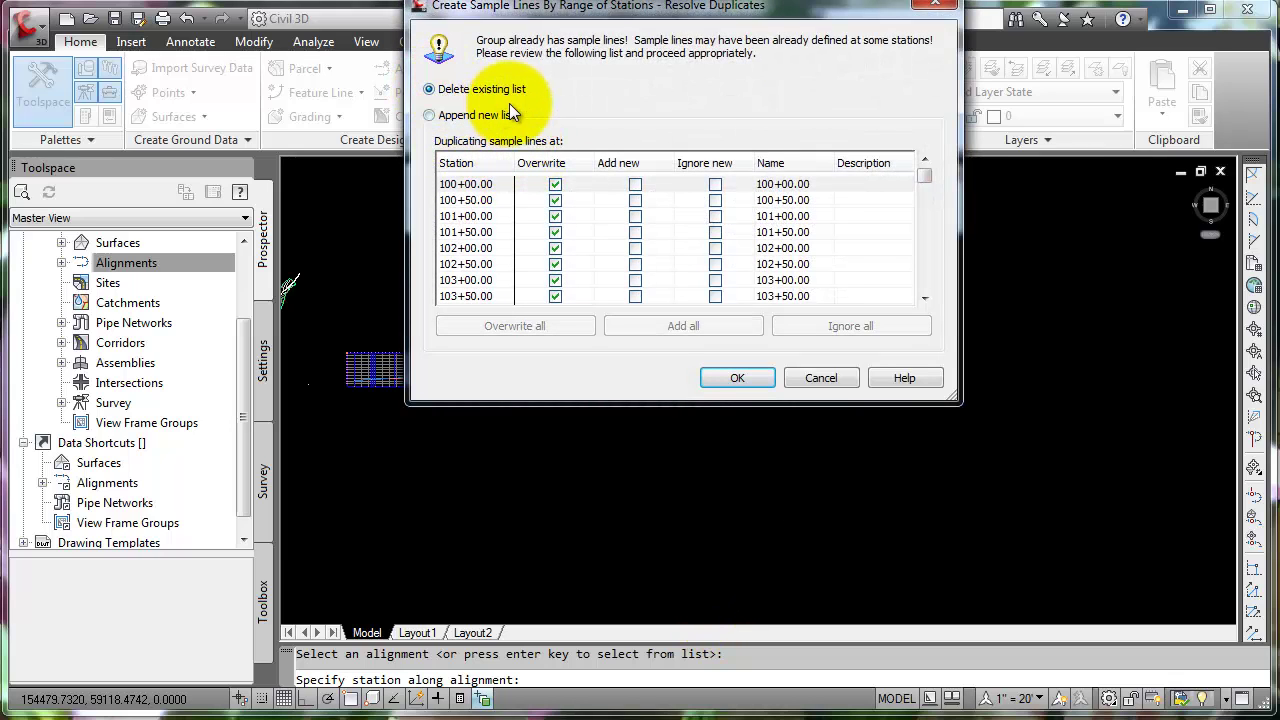
click(740, 380)
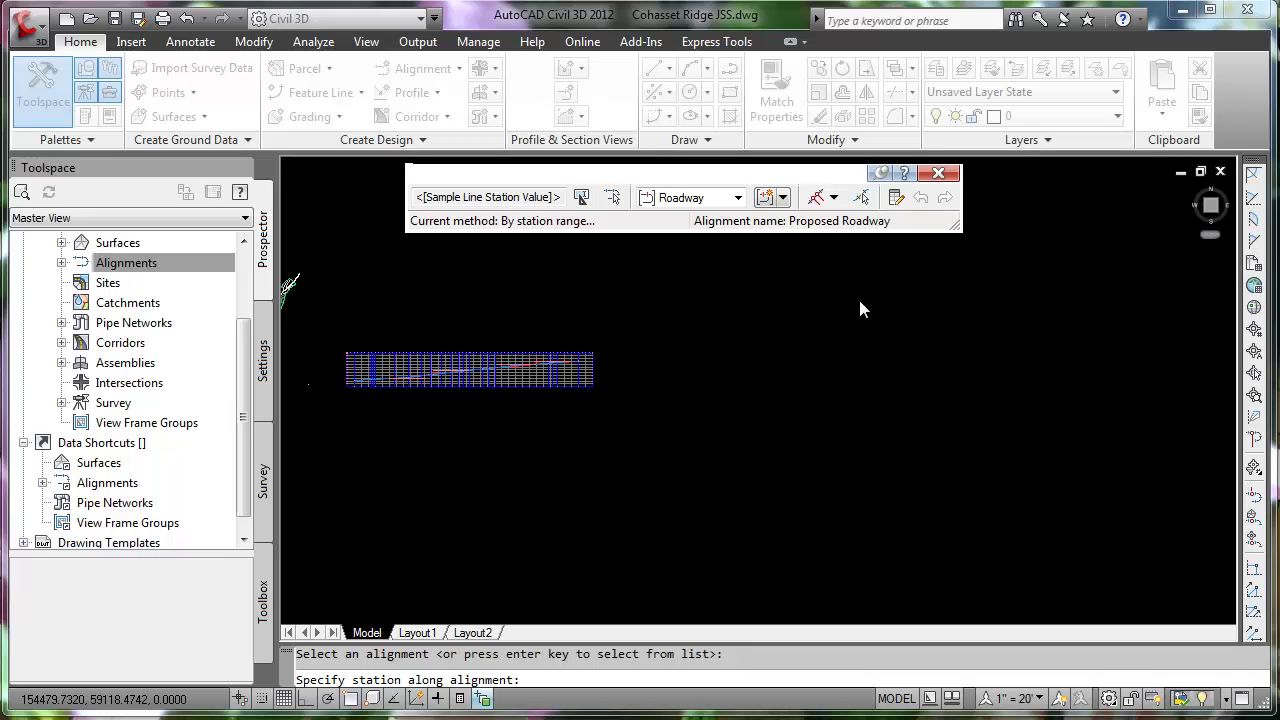
key(Return)
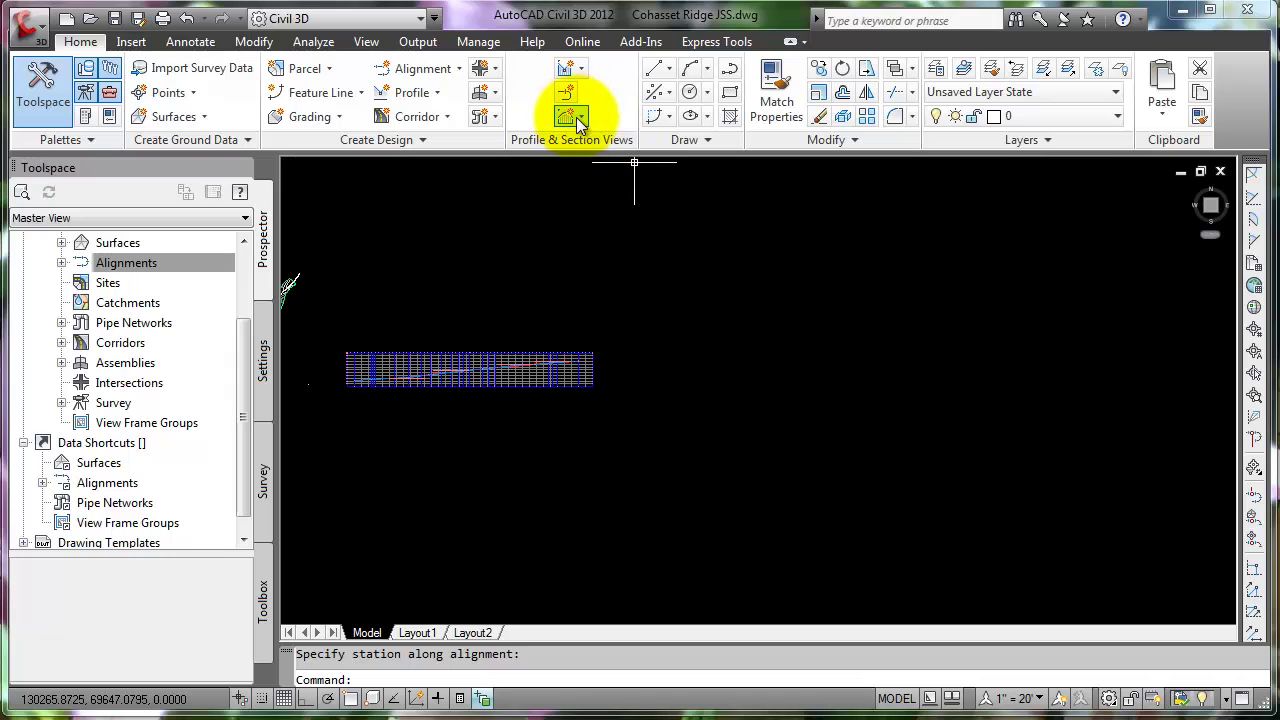
Create multiple section views for stations 200+00.00' to 240+00.00' at a picked origin beside the profile.
click(580, 120)
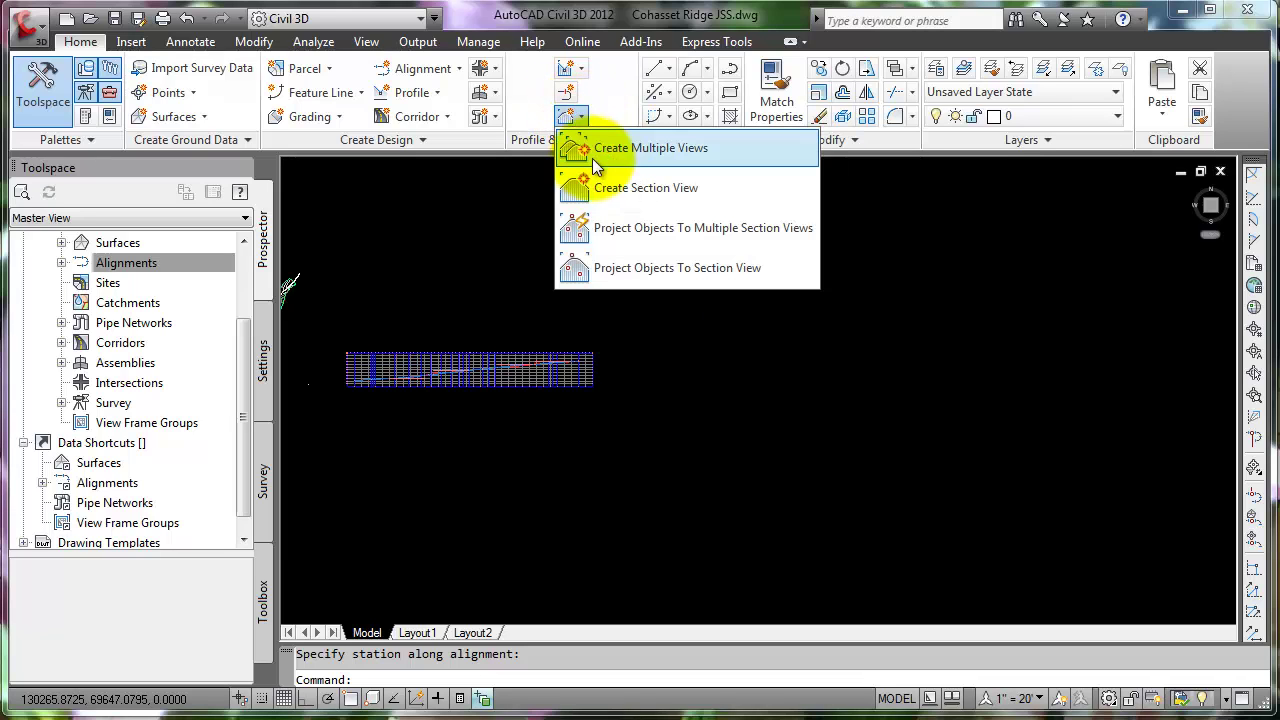
click(607, 151)
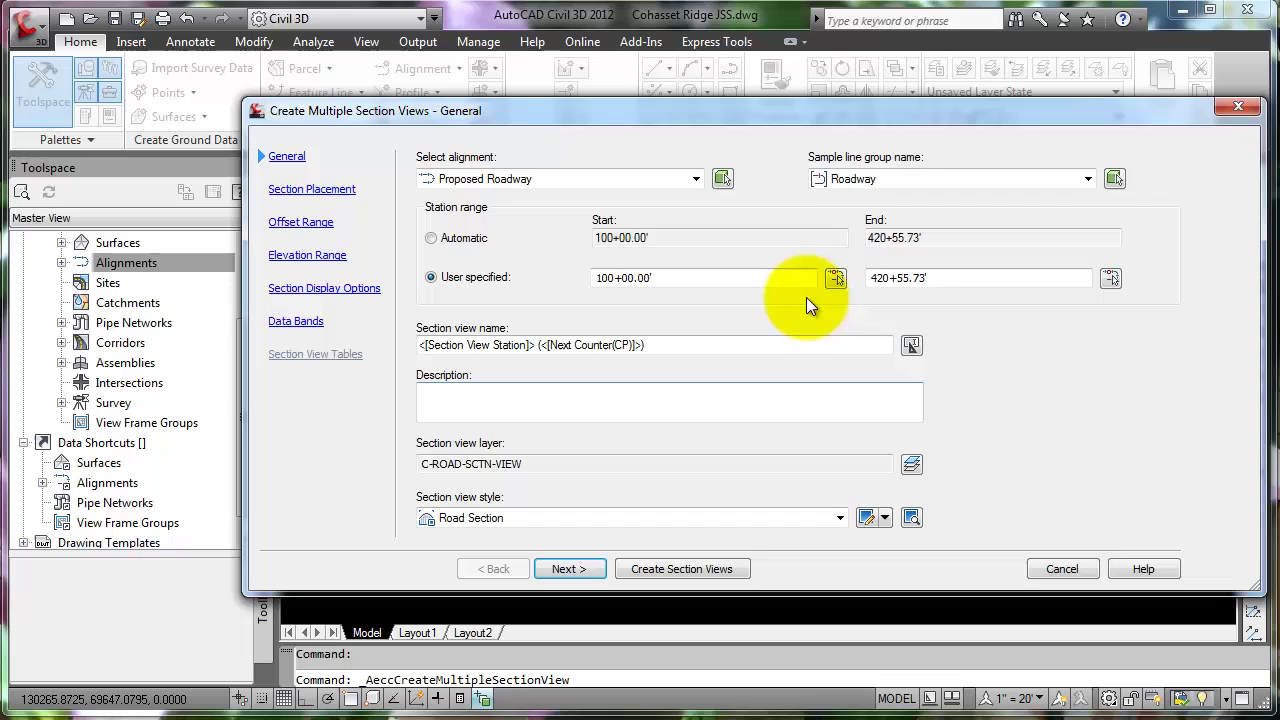
click(604, 280)
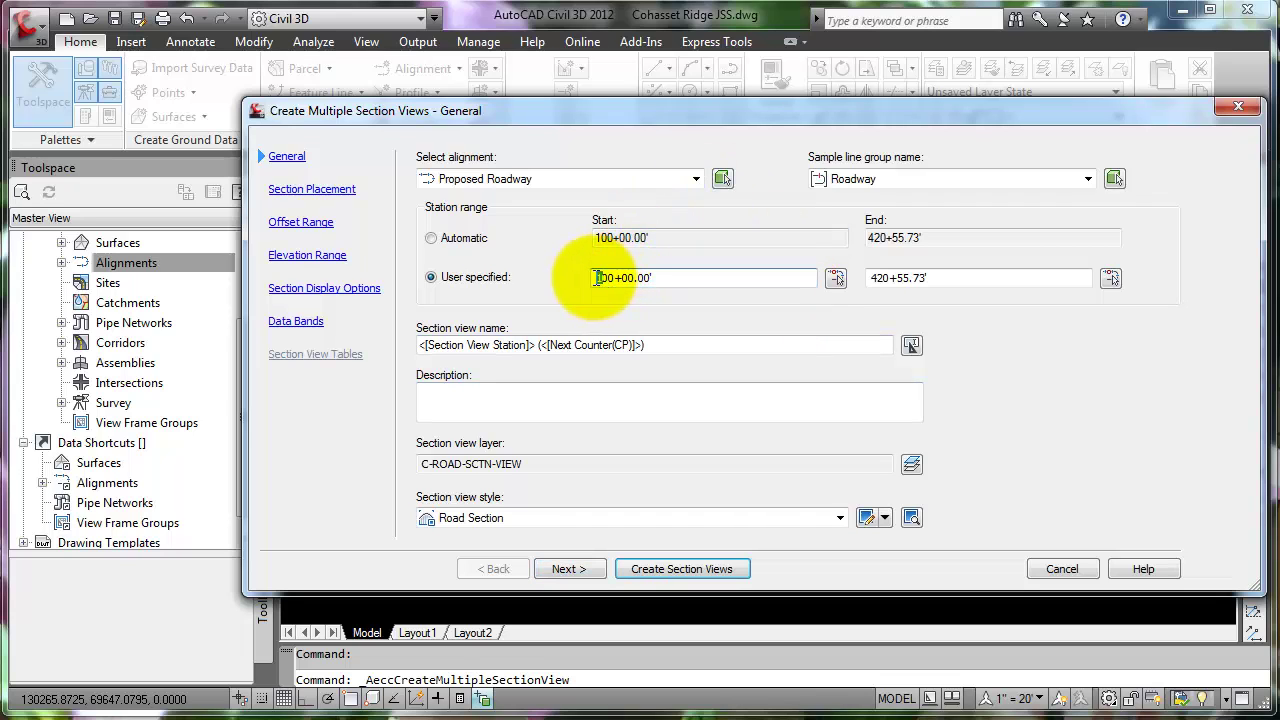
text(2)
click(936, 280)
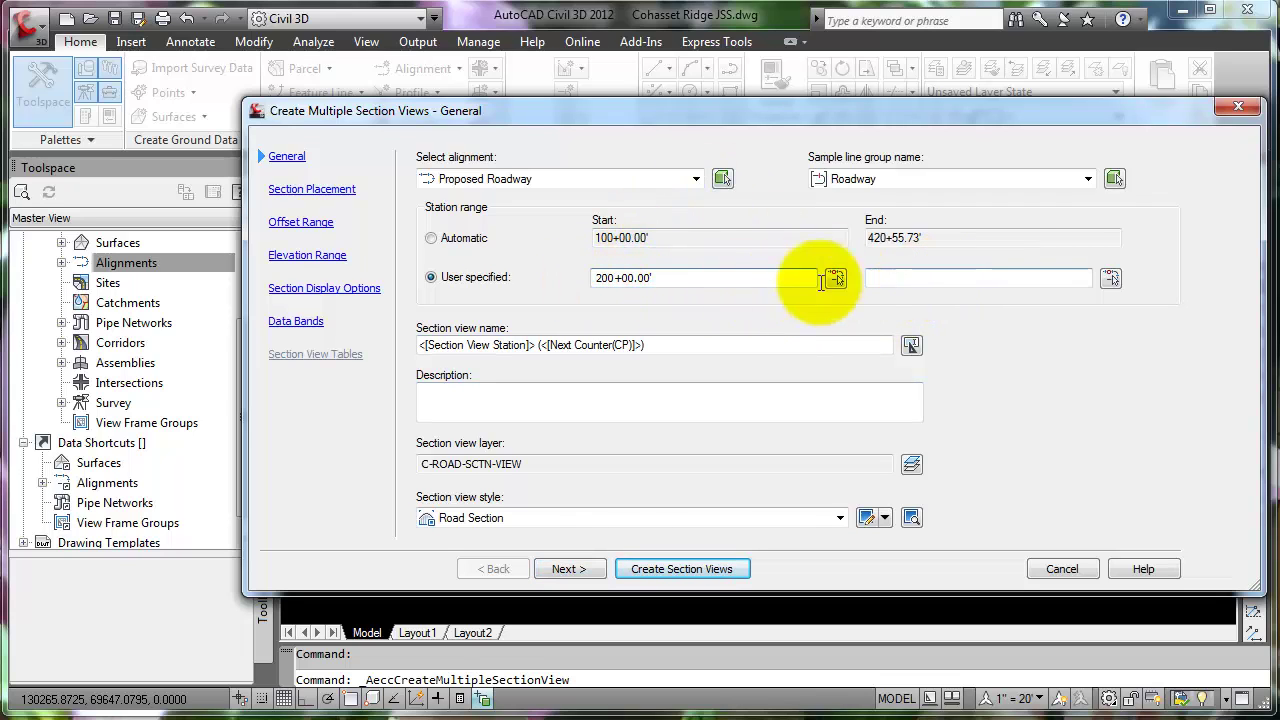
text(24000)
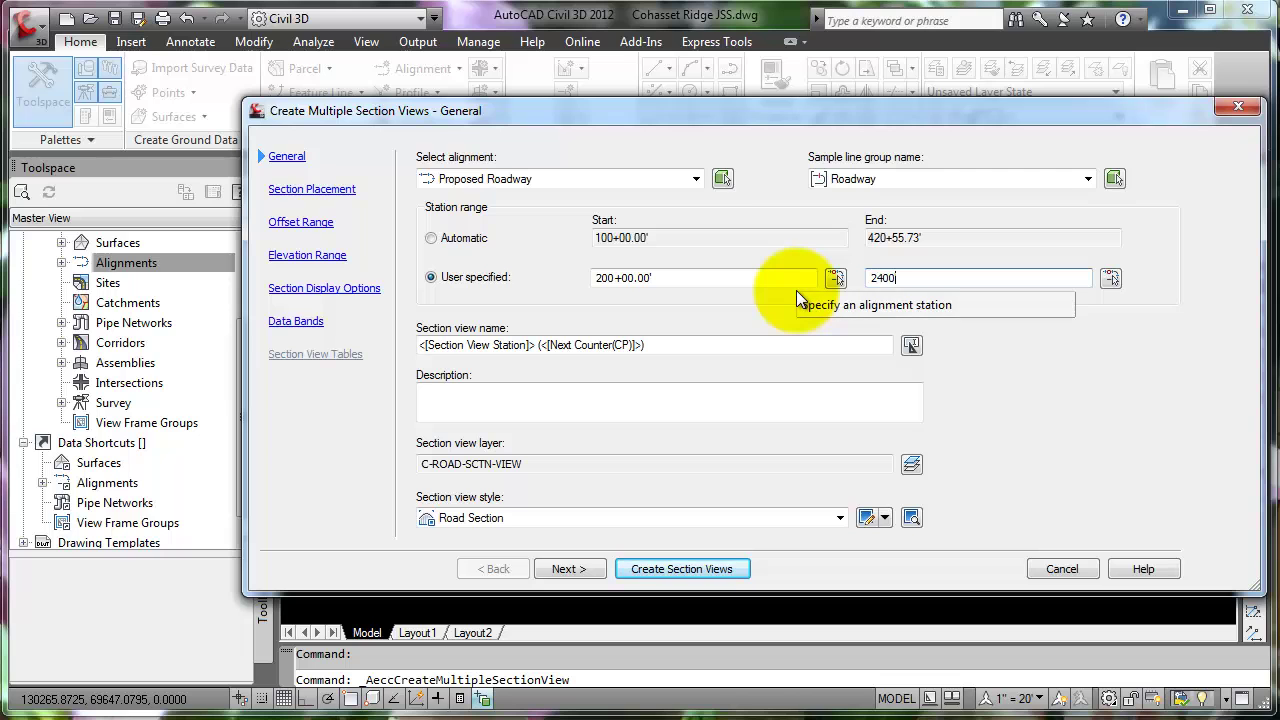
click(569, 569)
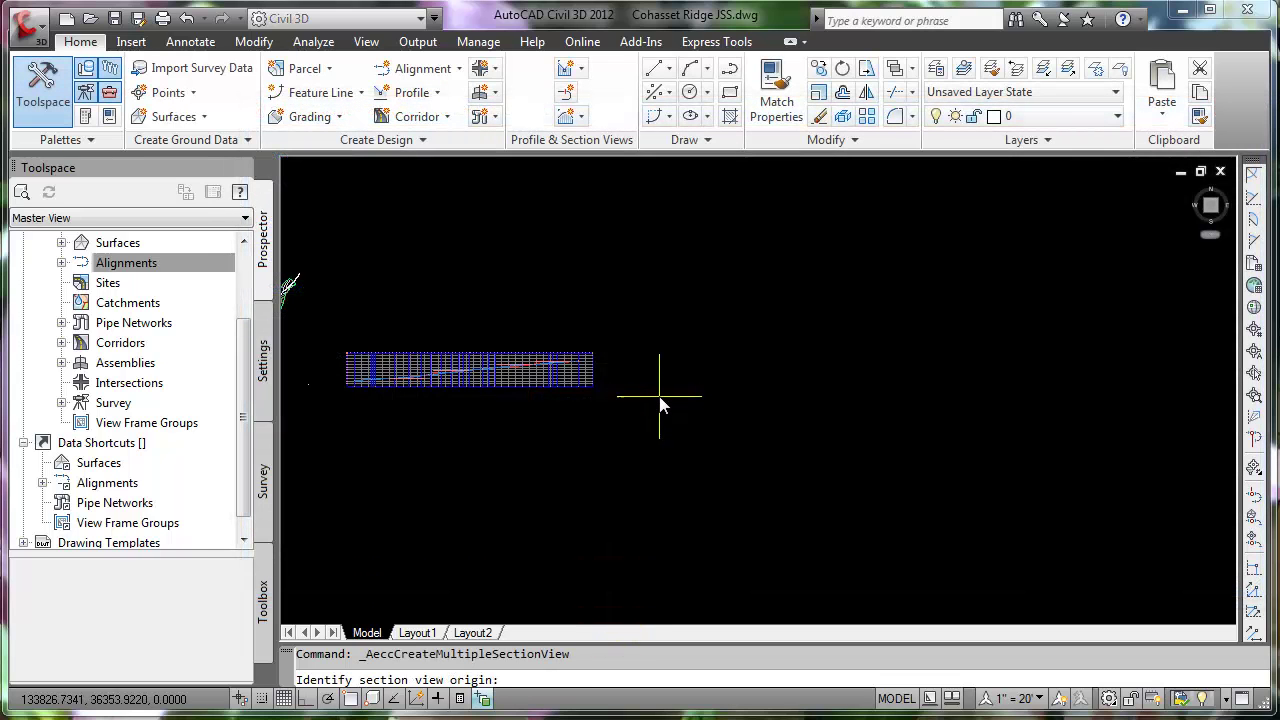
click(659, 396)
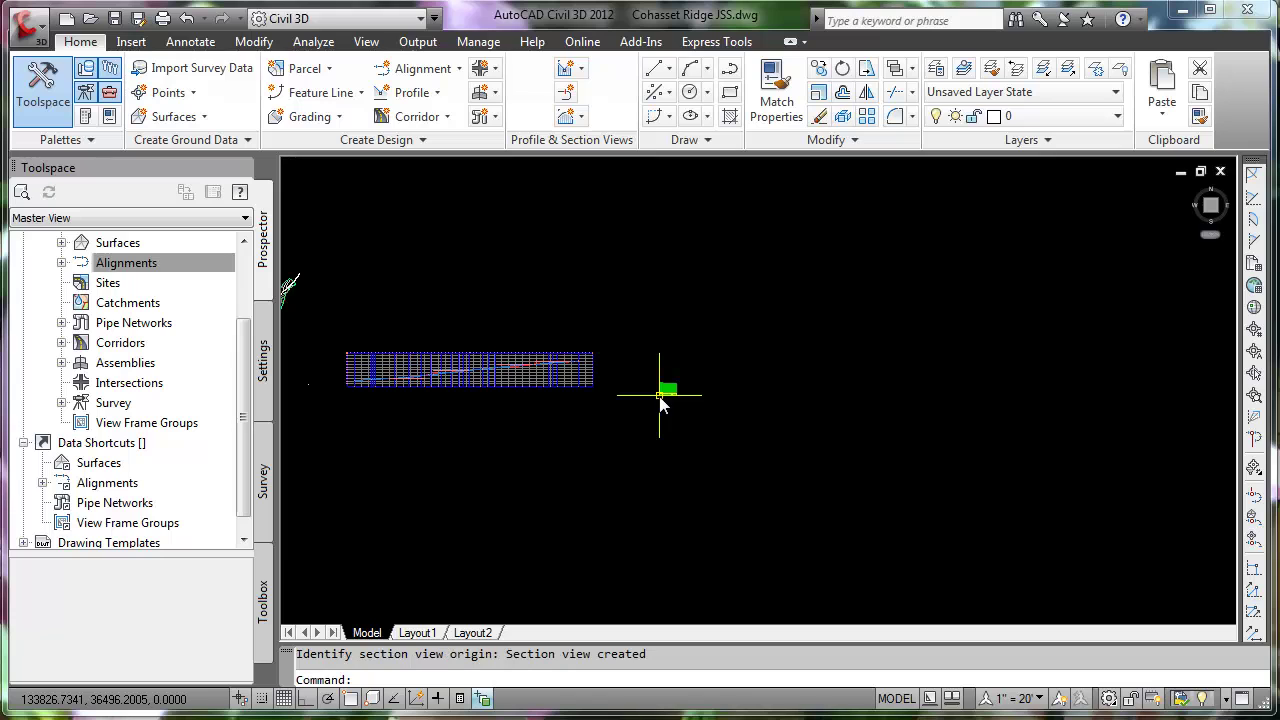
scroll(659, 396, up, 10)
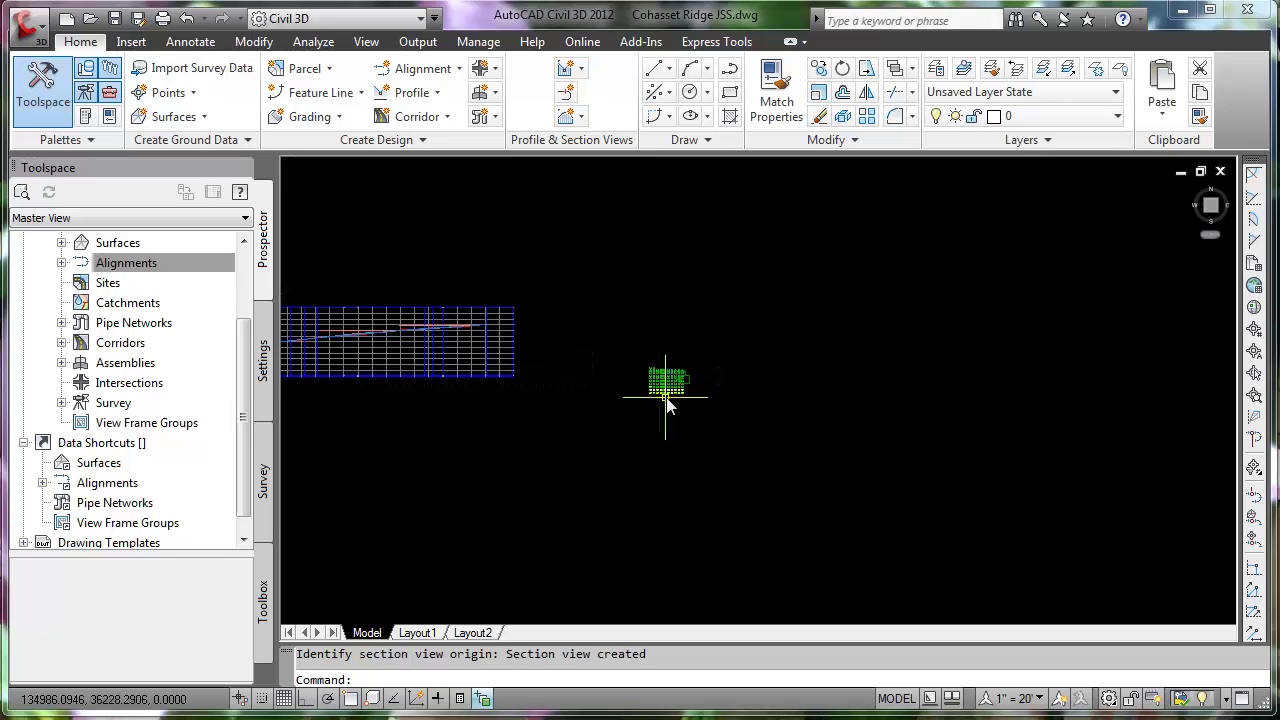
scroll(636, 366, up, 8)
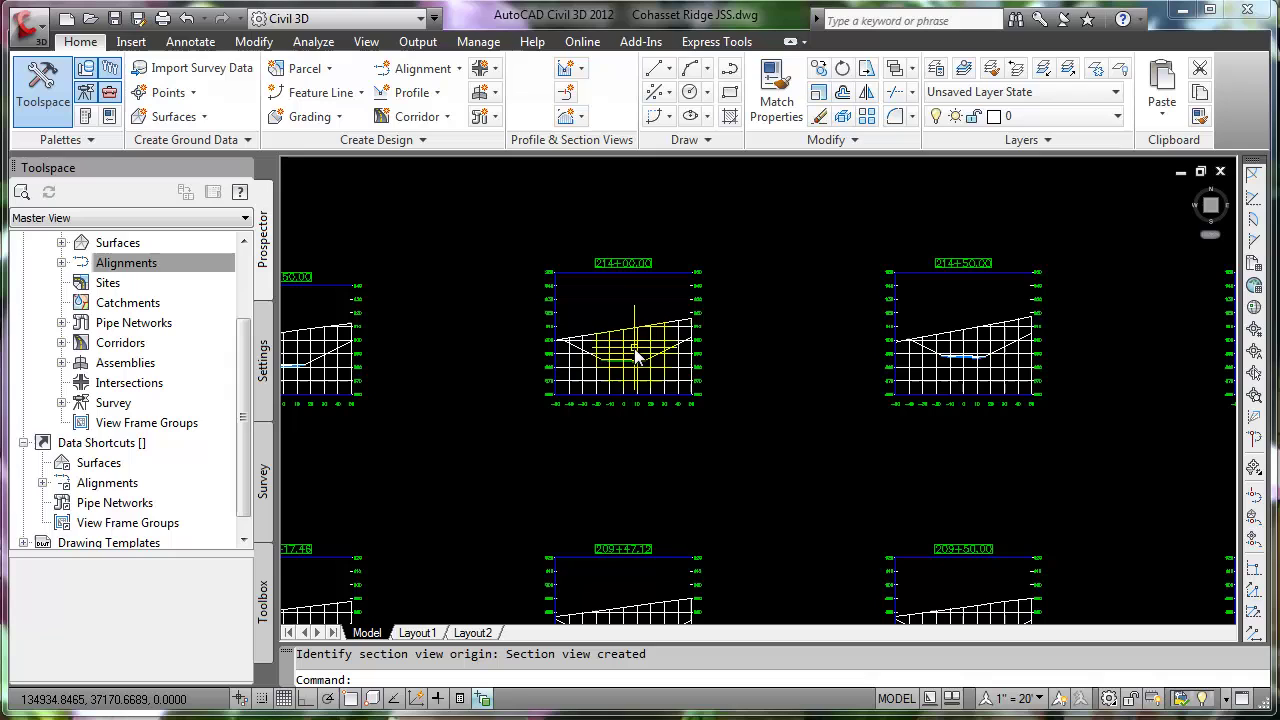
scroll(680, 365, up, 1)
scroll(651, 363, down, 3)
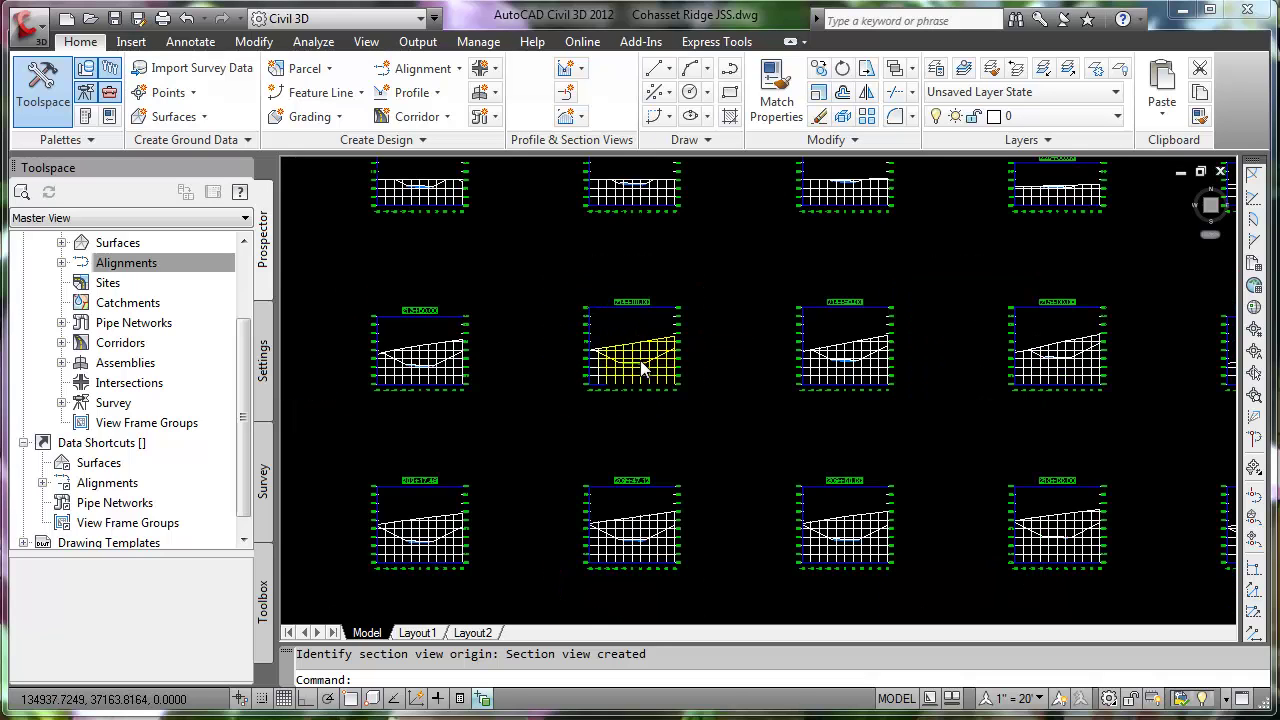
scroll(634, 366, up, 6)
scroll(631, 372, up, 3)
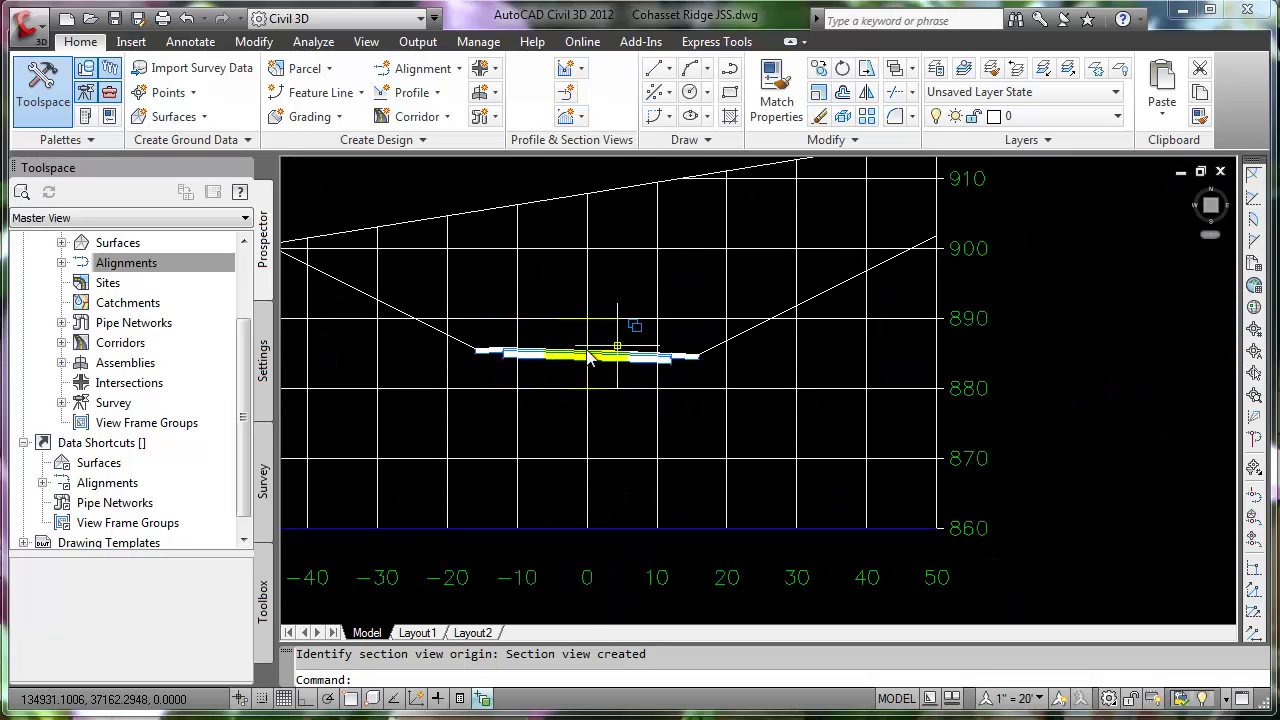
mouse_move(621, 373)
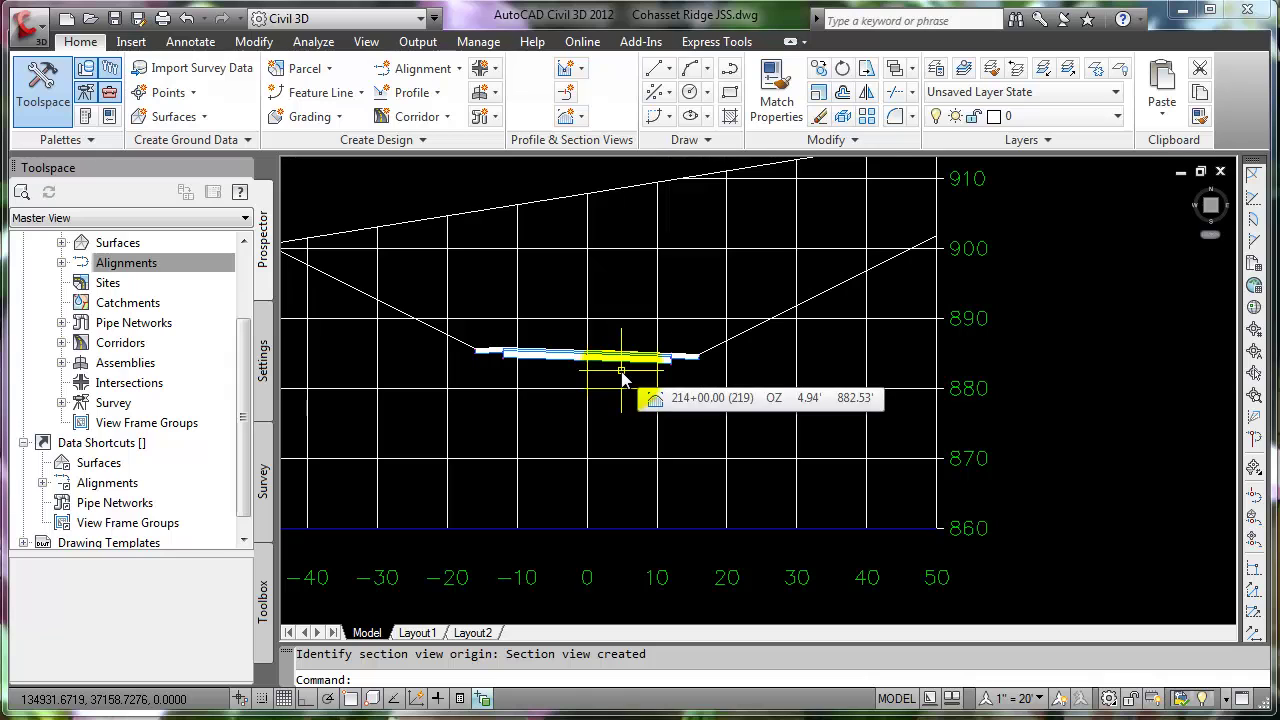
scroll(621, 375, down, 7)
scroll(621, 374, down, 6)
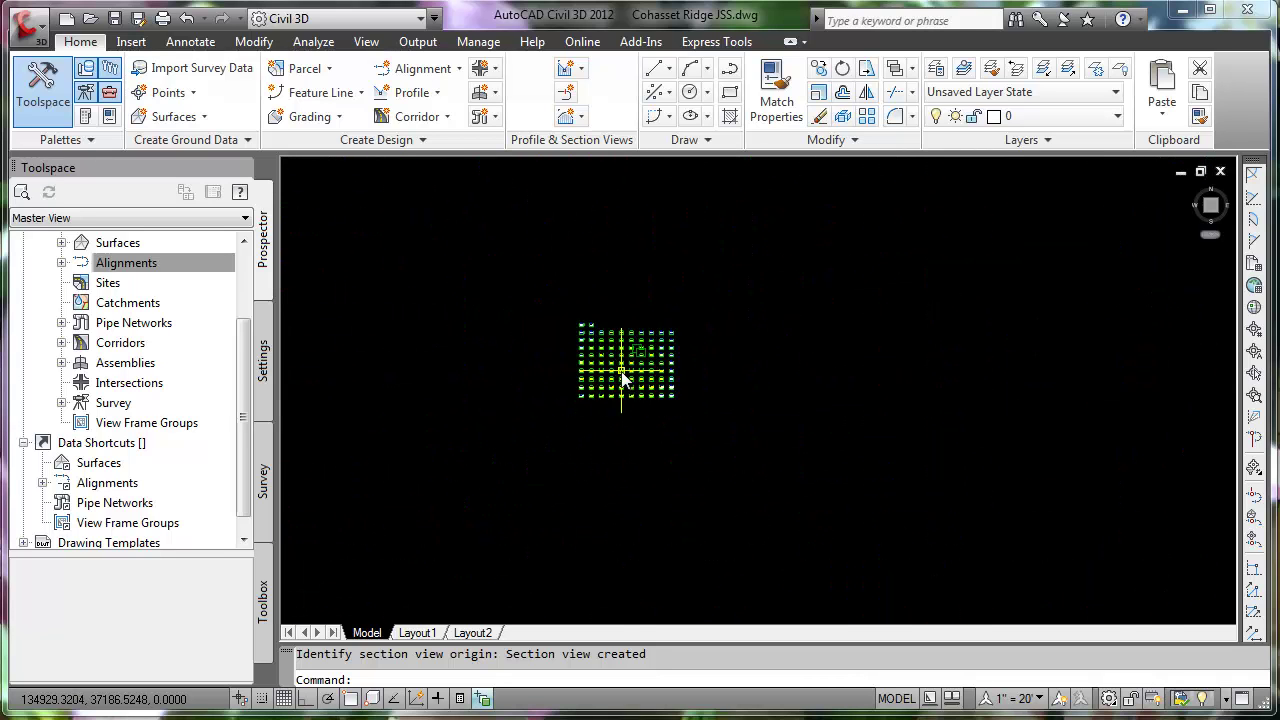
middle_drag(554, 351, 903, 352)
scroll(895, 362, down, 4)
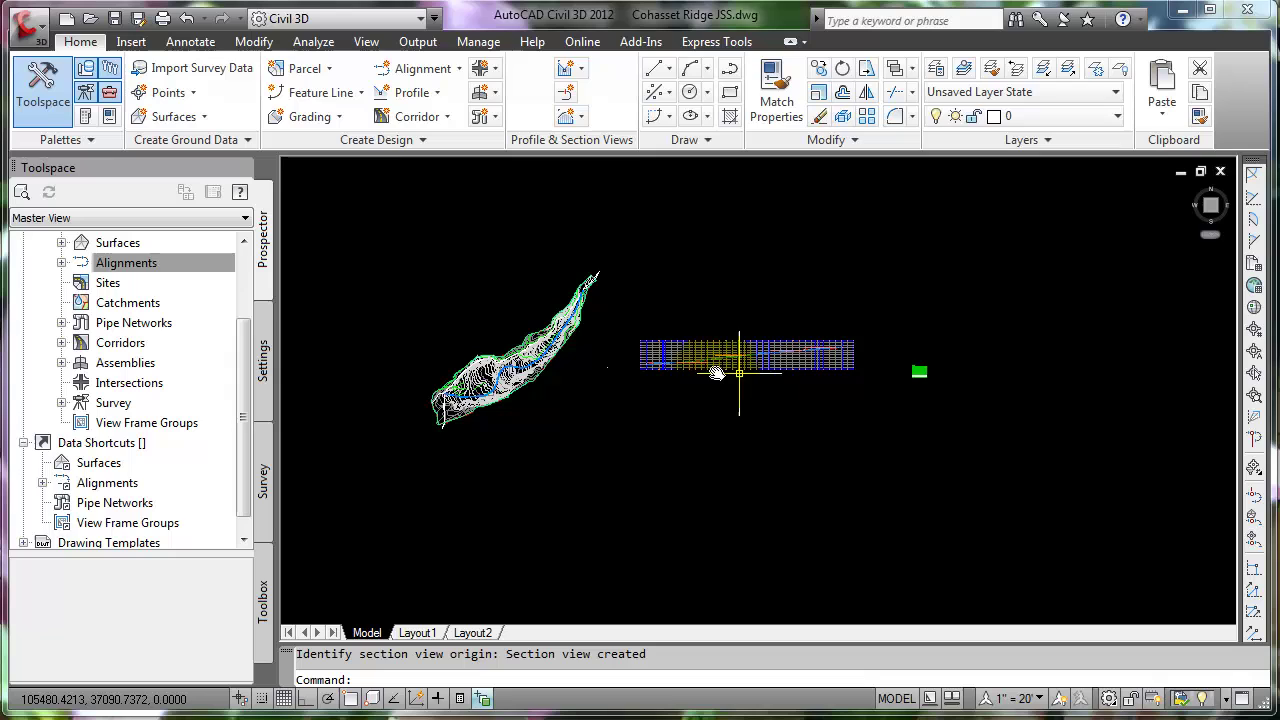
click(1051, 675)
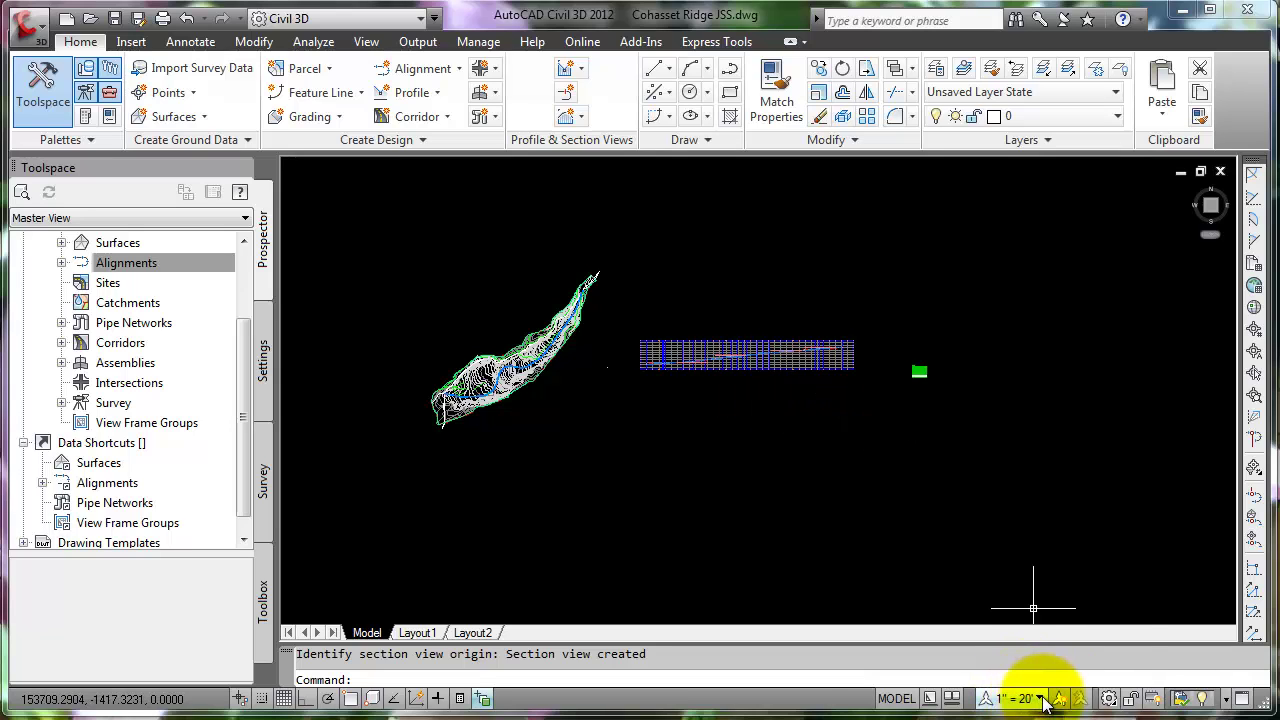
Set the annotation scale back to 1" = 200' and zoom to the drawing extents.
click(1030, 698)
click(1043, 508)
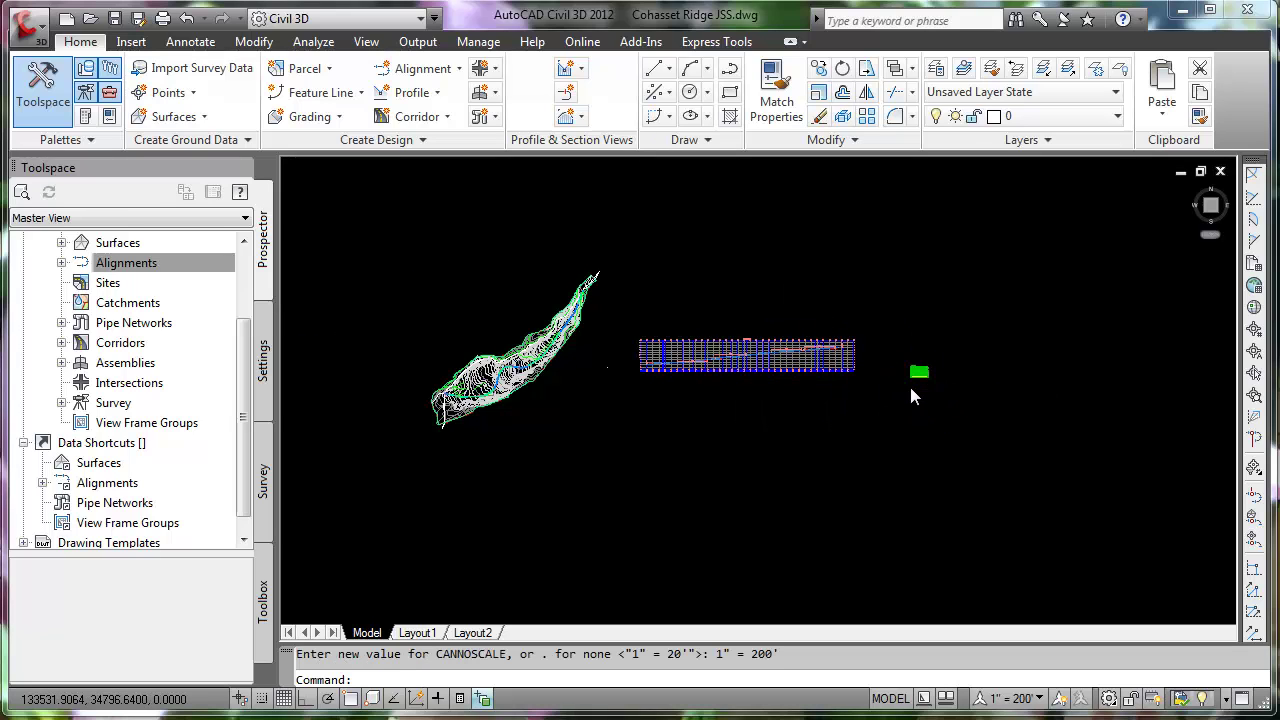
scroll(914, 389, up, 8)
scroll(928, 297, down, 8)
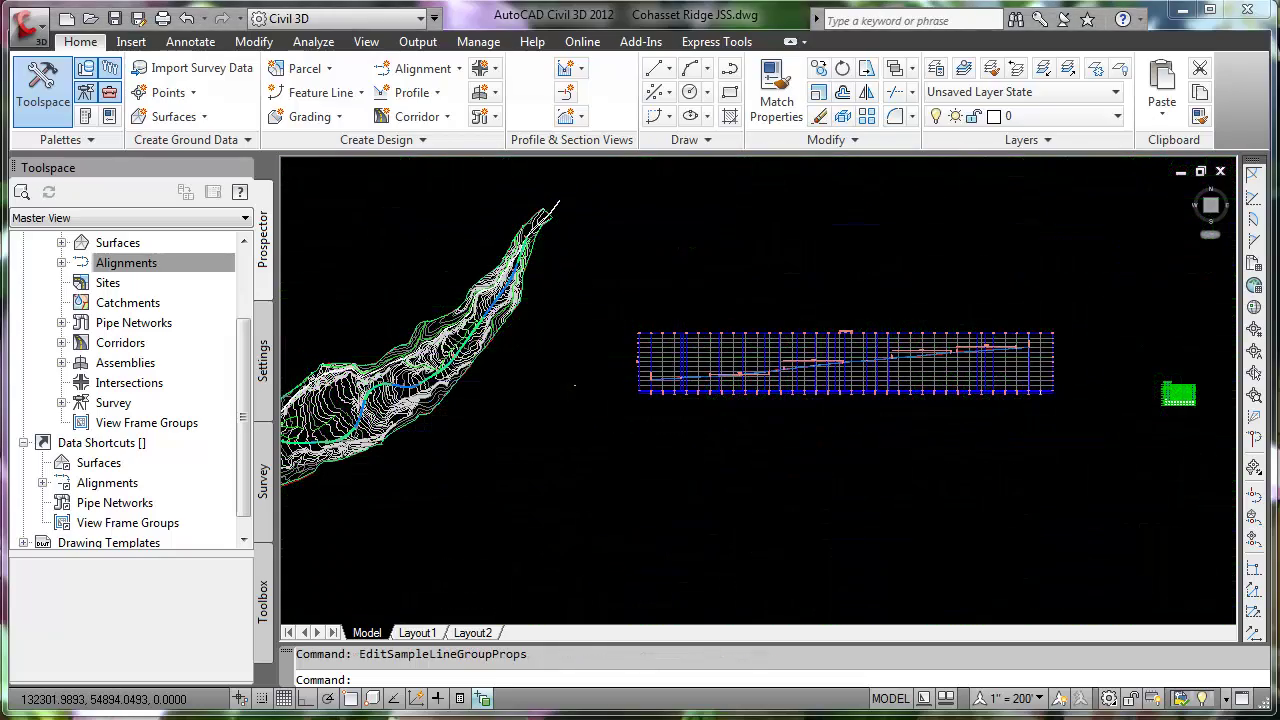
middle_click(945, 445)
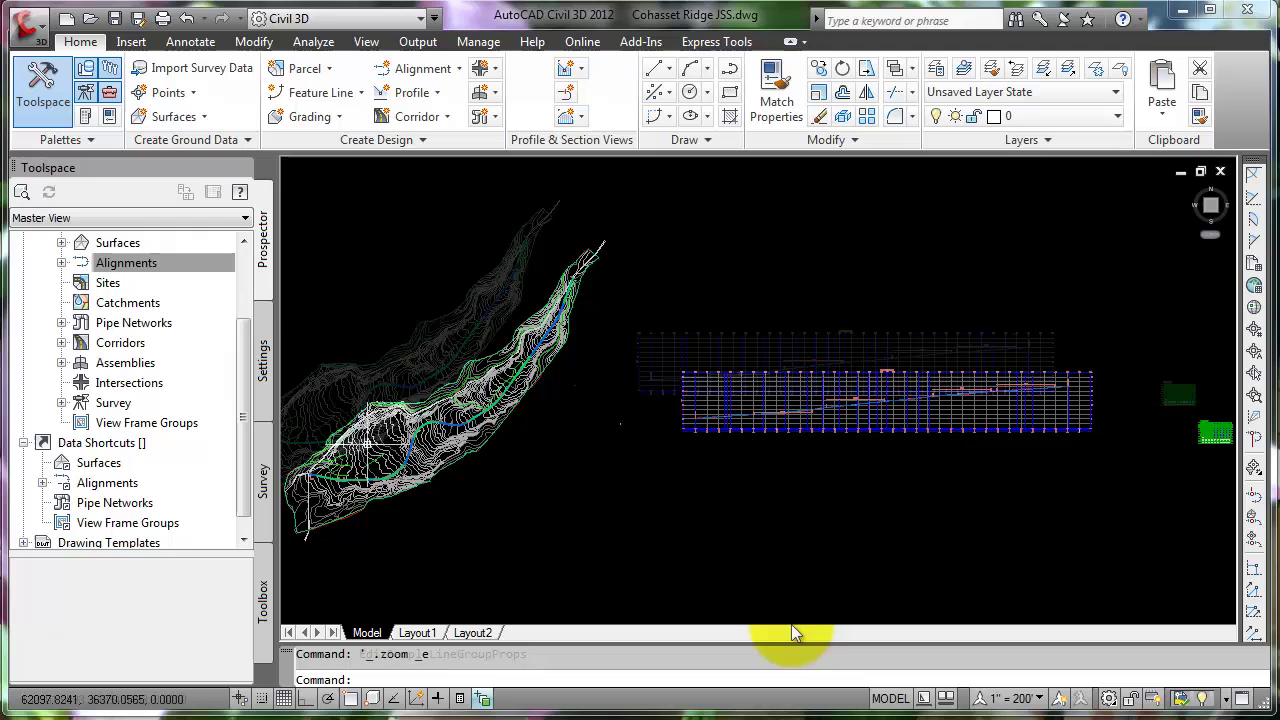